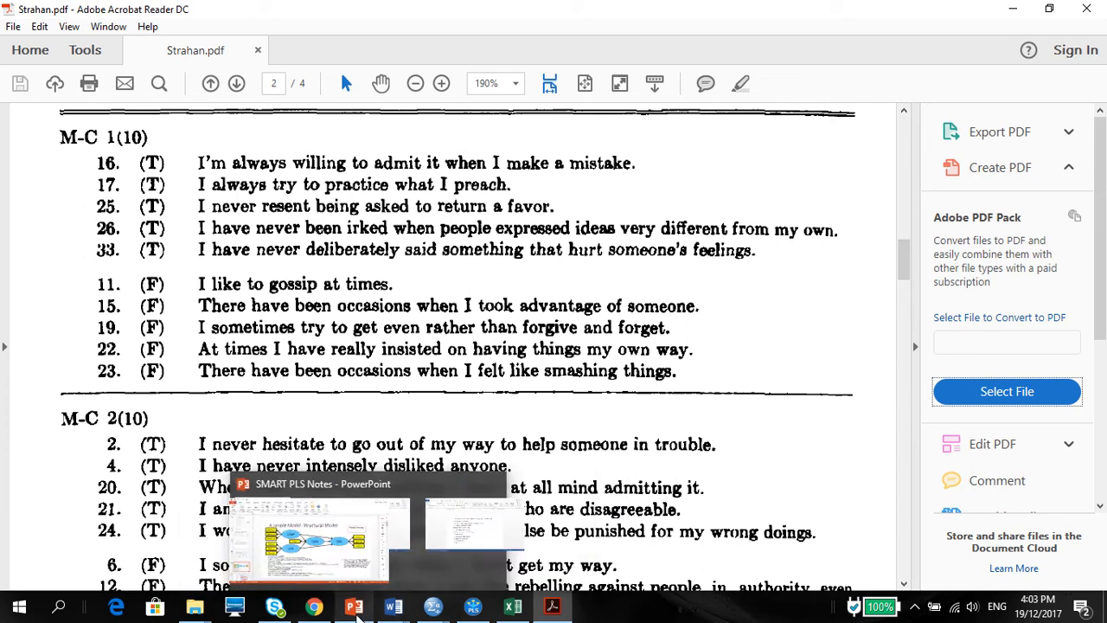
- Switch to the ADOPT.sav data set in SPSS and highlight the SD1, SD2 and SD3 columns
{"action": "mouse_move", "coordinate": [317, 608]}
{"action": "mouse_move", "coordinate": [433, 608]}
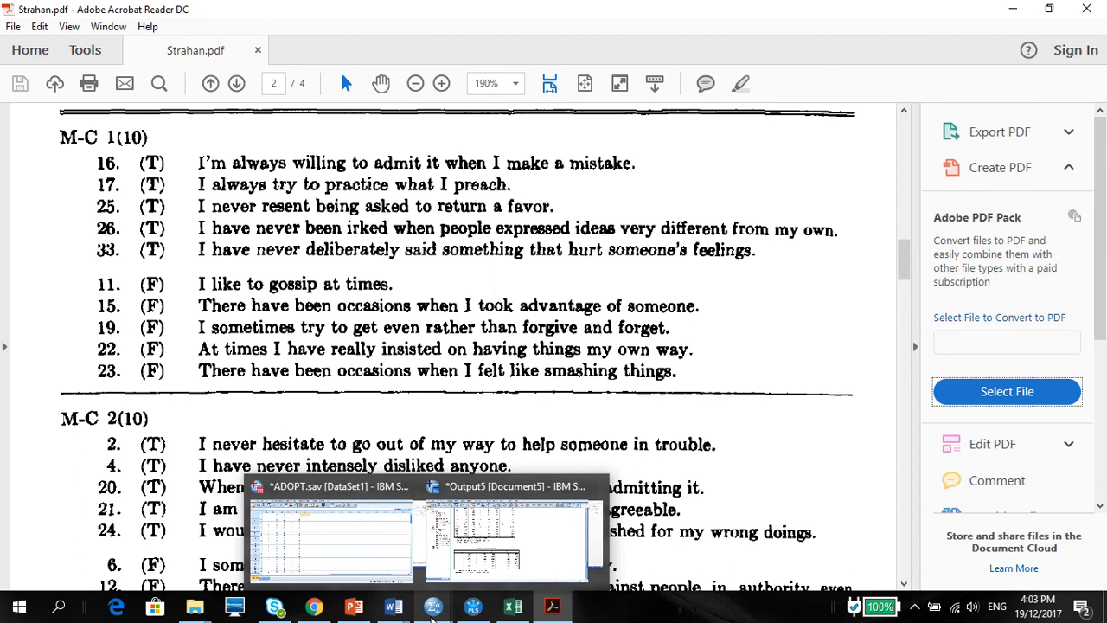
{"action": "left_click", "coordinate": [381, 536]}
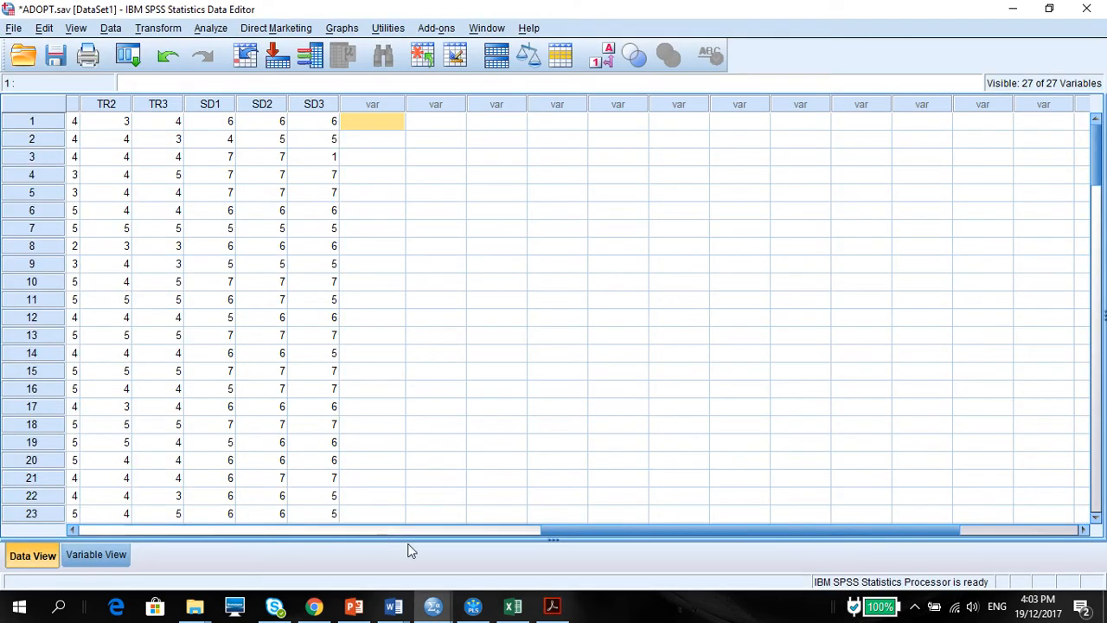
{"action": "left_click_drag", "start_coordinate": [575, 524], "coordinate": [551, 583]}
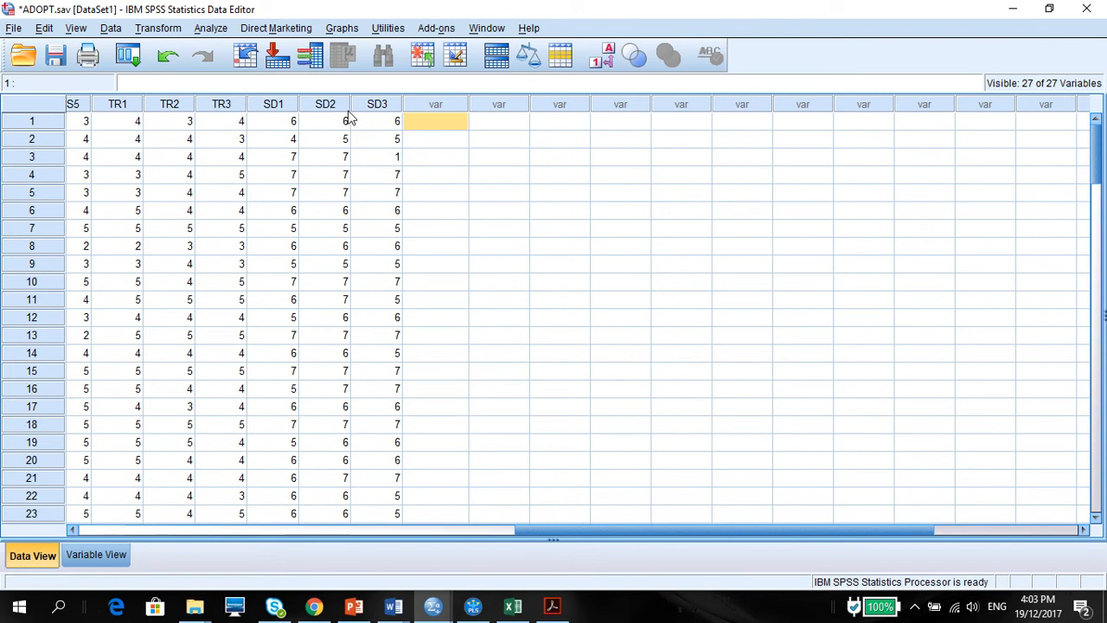
{"action": "left_click_drag", "start_coordinate": [273, 108], "coordinate": [366, 104]}
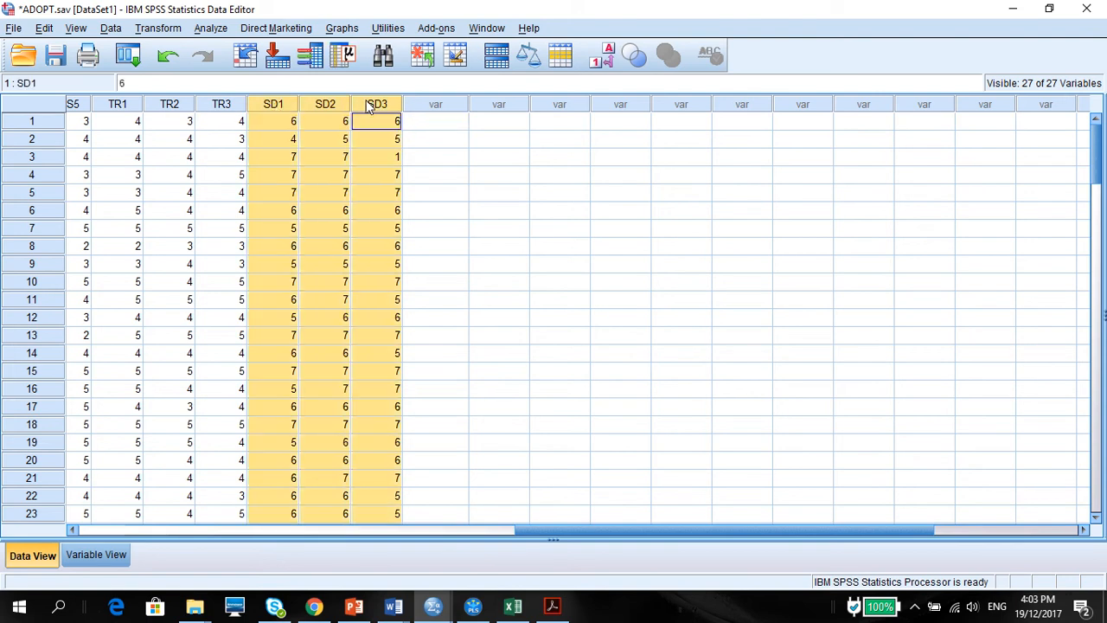
- Start a Factor Analysis with cleared settings and add CP1 through TR3 as variables, leaving out SD1 to SD3
{"action": "left_click", "coordinate": [182, 31]}
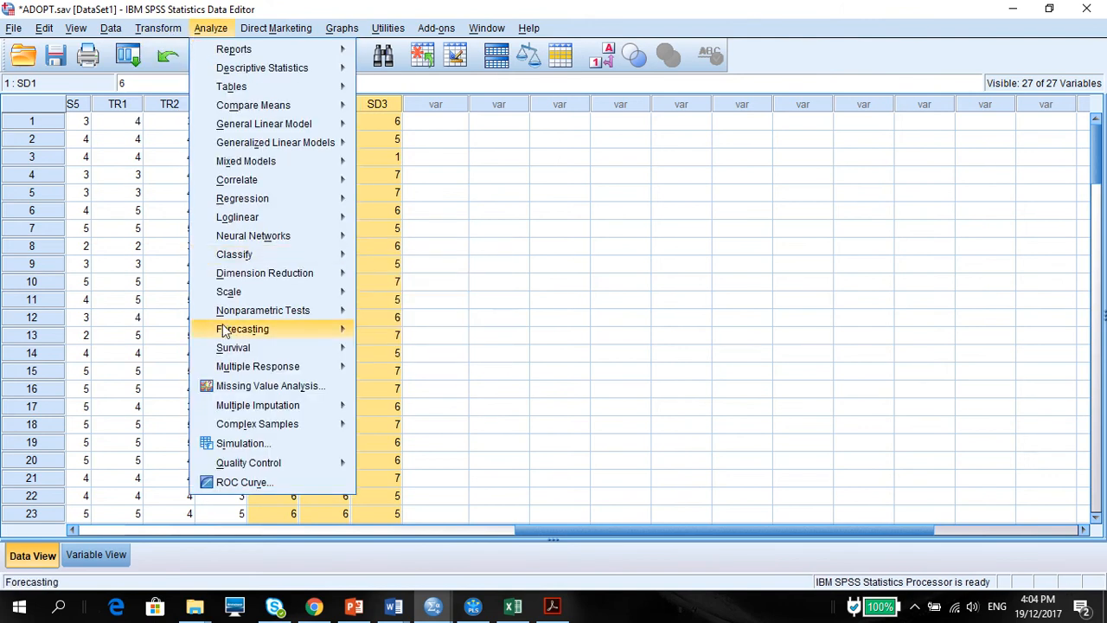
{"action": "mouse_move", "coordinate": [221, 275]}
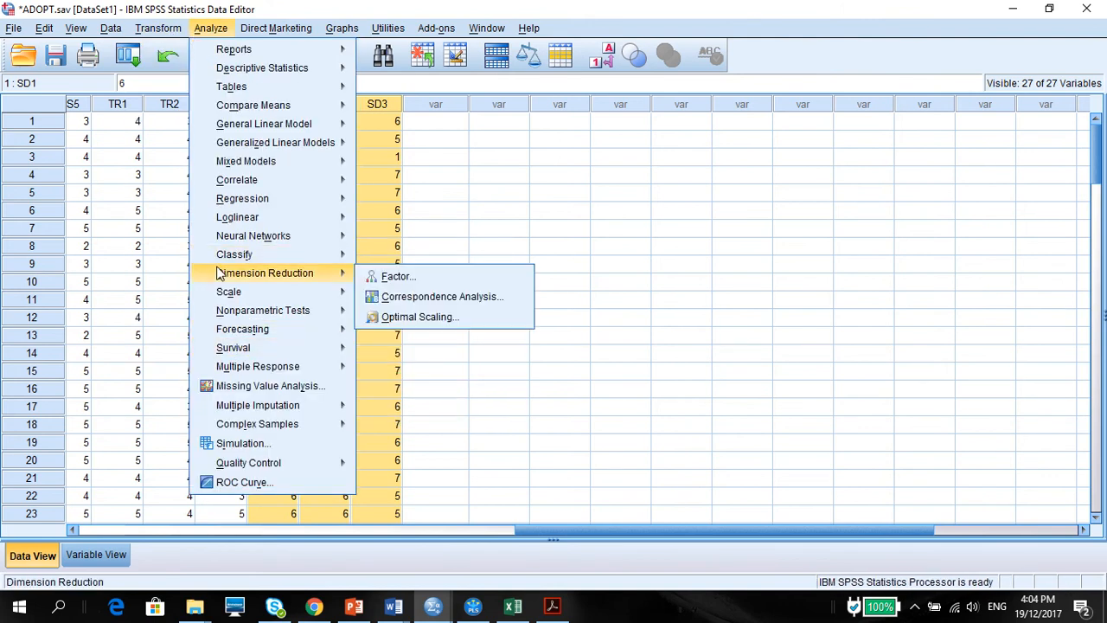
{"action": "left_click", "coordinate": [393, 276]}
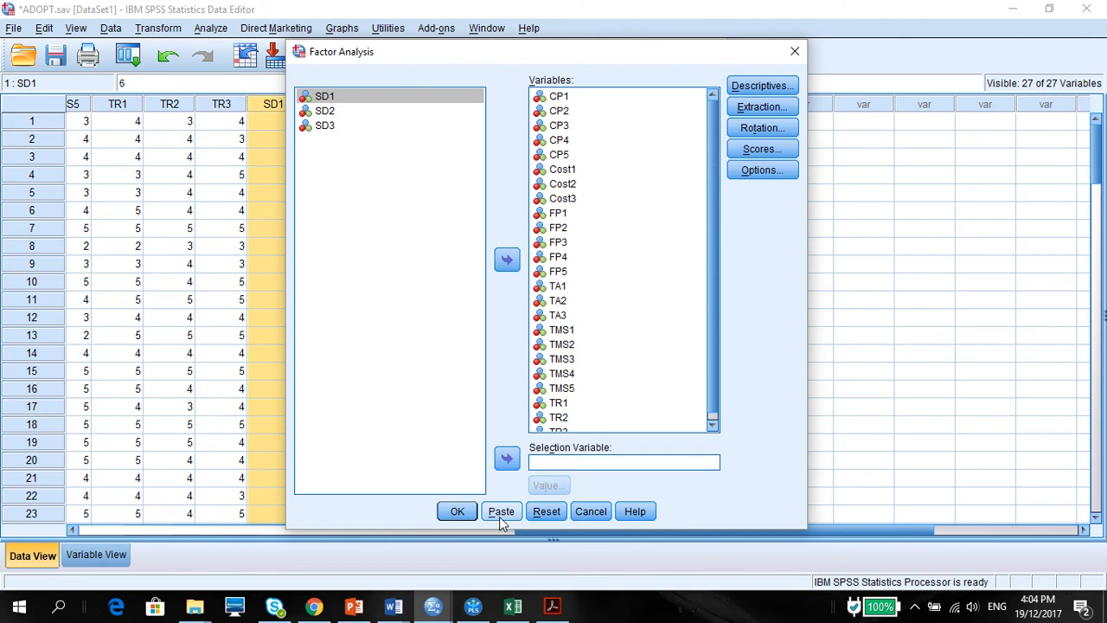
{"action": "left_click", "coordinate": [532, 511]}
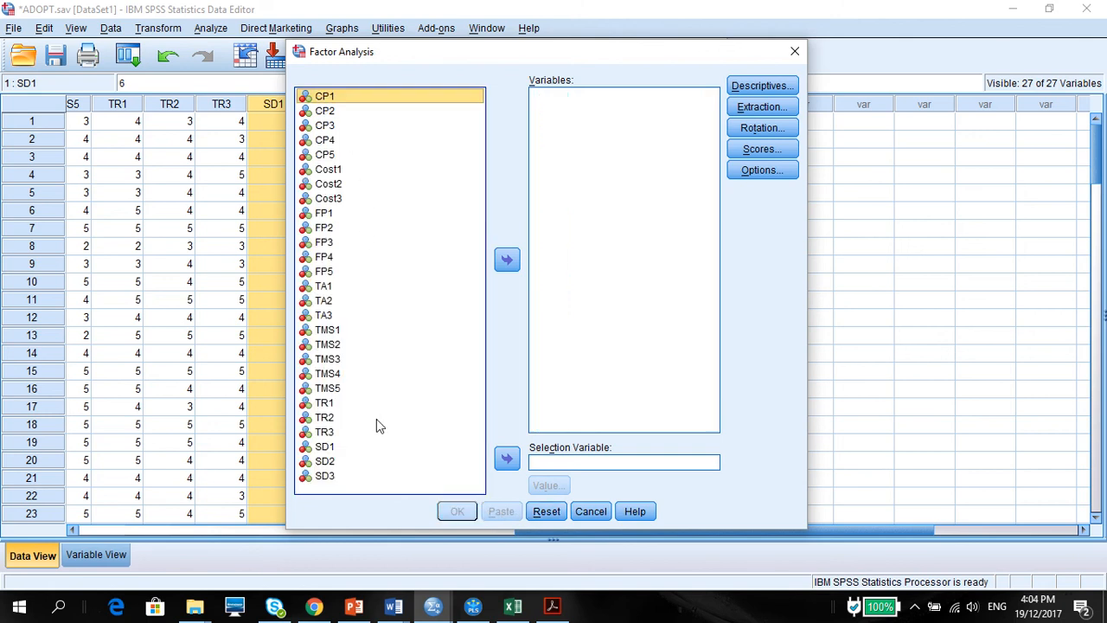
{"action": "left_click", "coordinate": [318, 433], "text": "shift"}
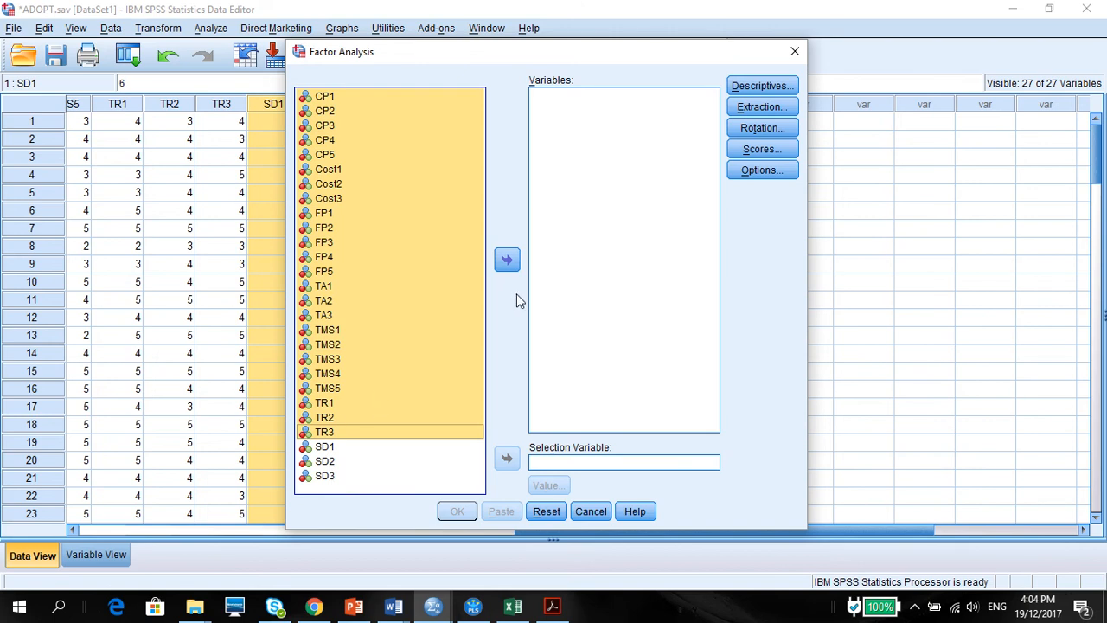
{"action": "left_click", "coordinate": [506, 261]}
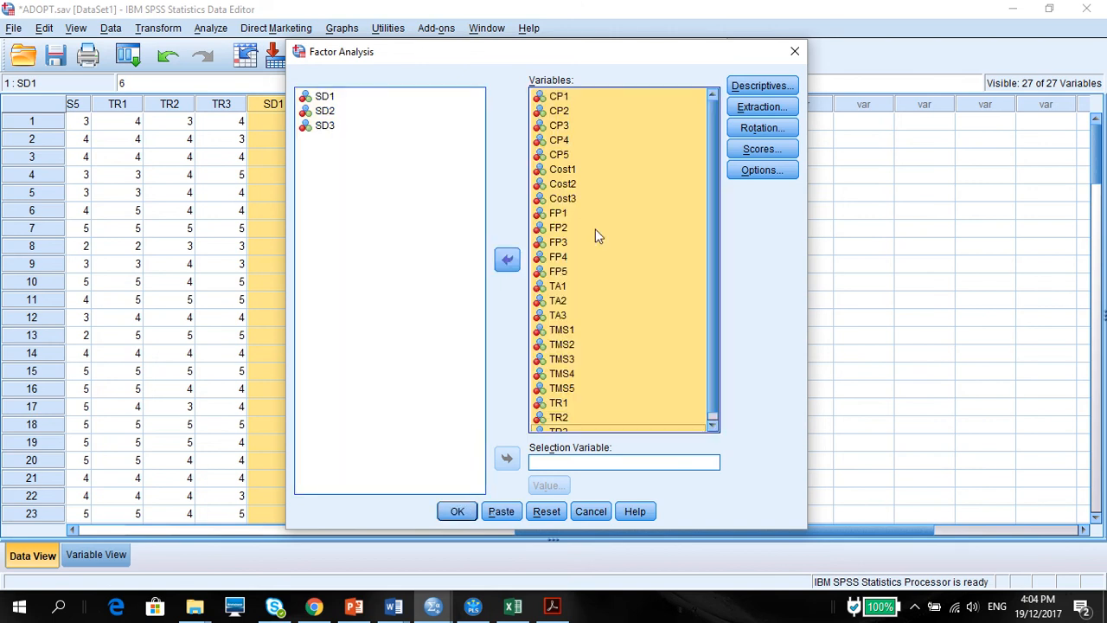
- Set the factor extraction method to Principal axis factoring
{"action": "left_click", "coordinate": [757, 108]}
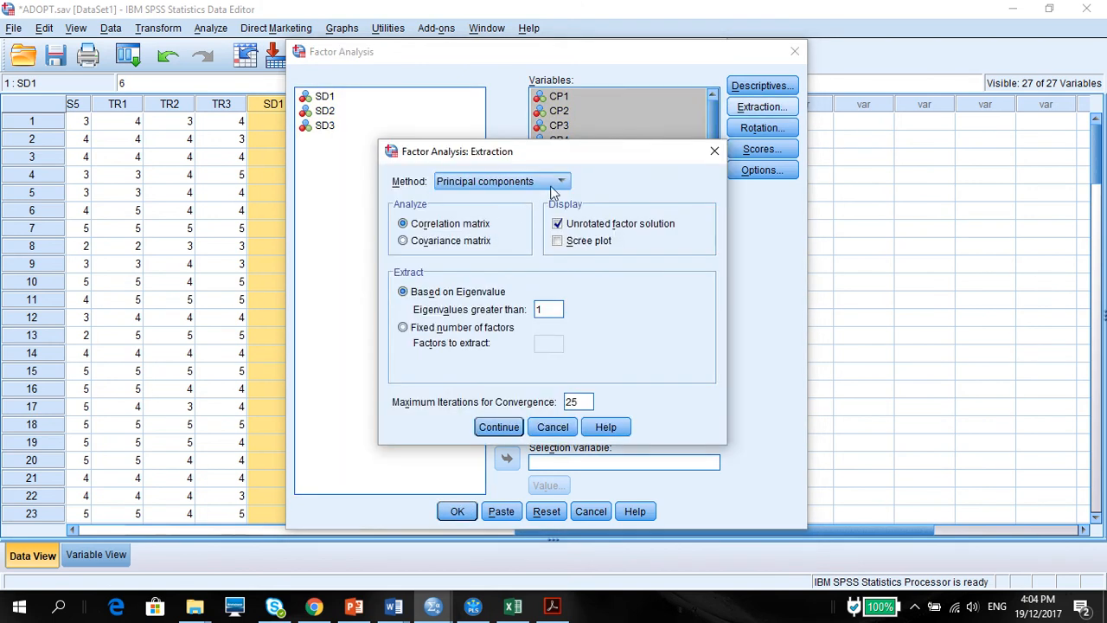
{"action": "left_click", "coordinate": [554, 183]}
{"action": "left_click", "coordinate": [528, 259]}
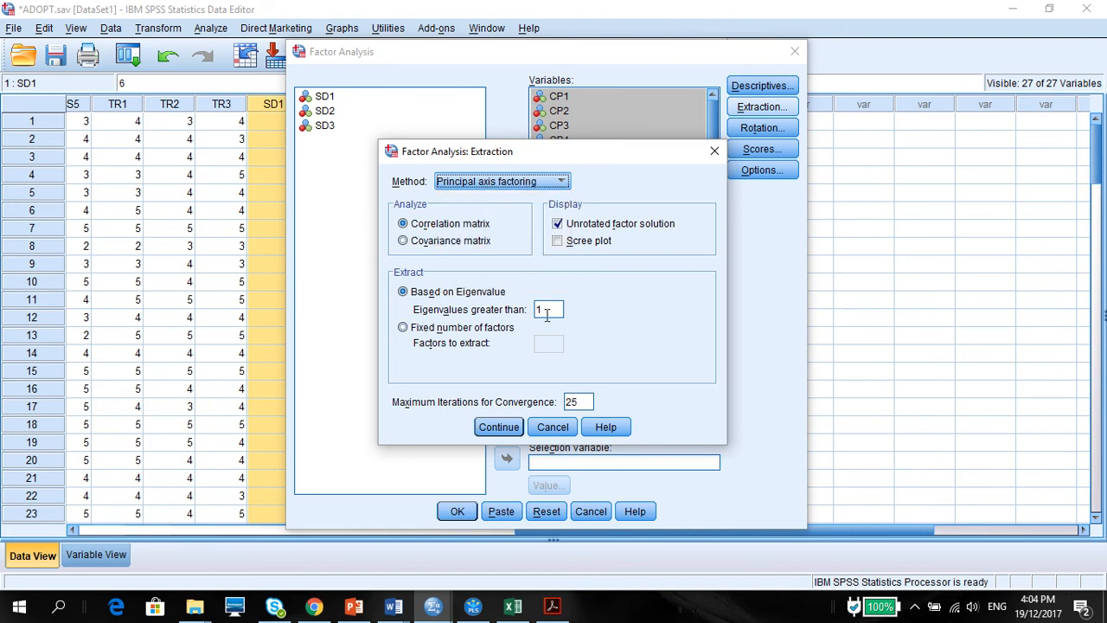
{"action": "left_click", "coordinate": [499, 426]}
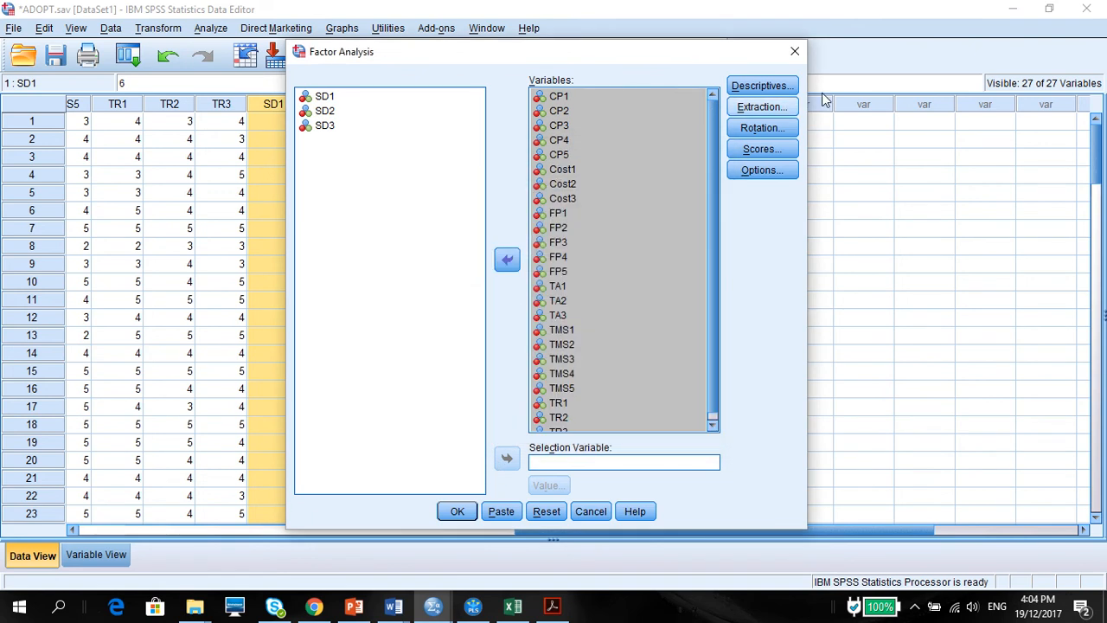
- Set the factor rotation method to Varimax
{"action": "left_click", "coordinate": [784, 129]}
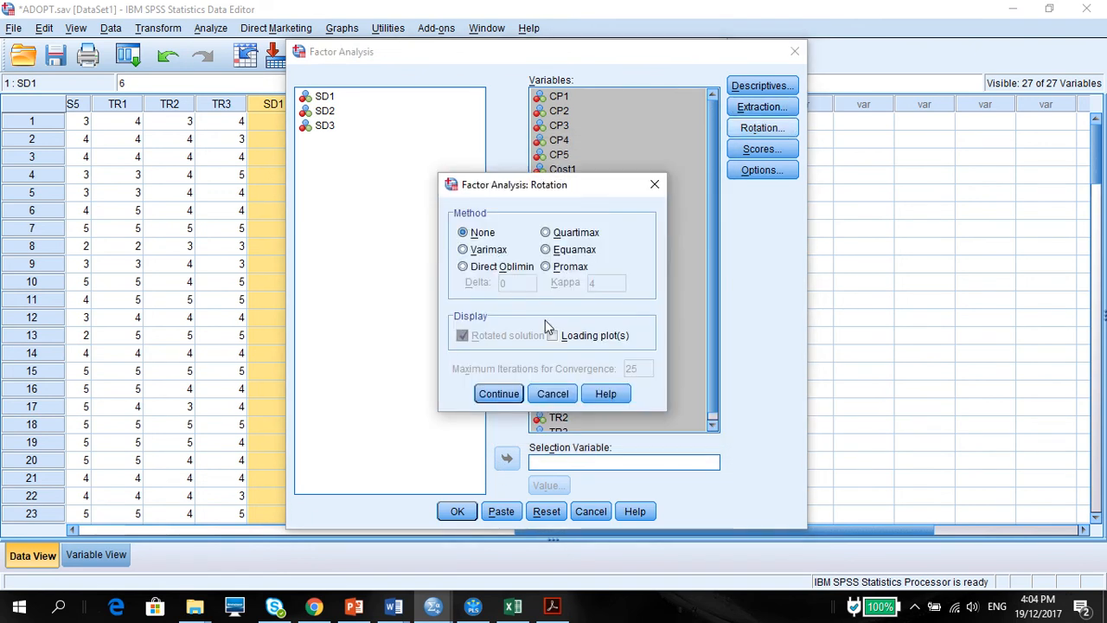
{"action": "left_click", "coordinate": [495, 253]}
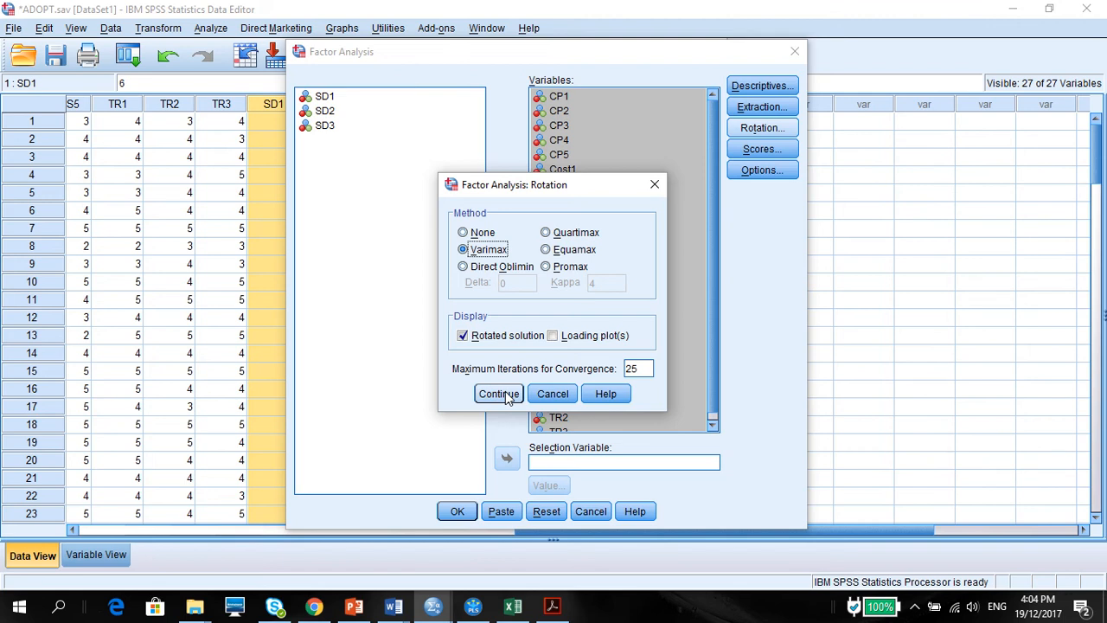
{"action": "left_click", "coordinate": [508, 396]}
- Have the factor scores saved as variables and run the factor analysis
{"action": "left_click", "coordinate": [760, 149]}
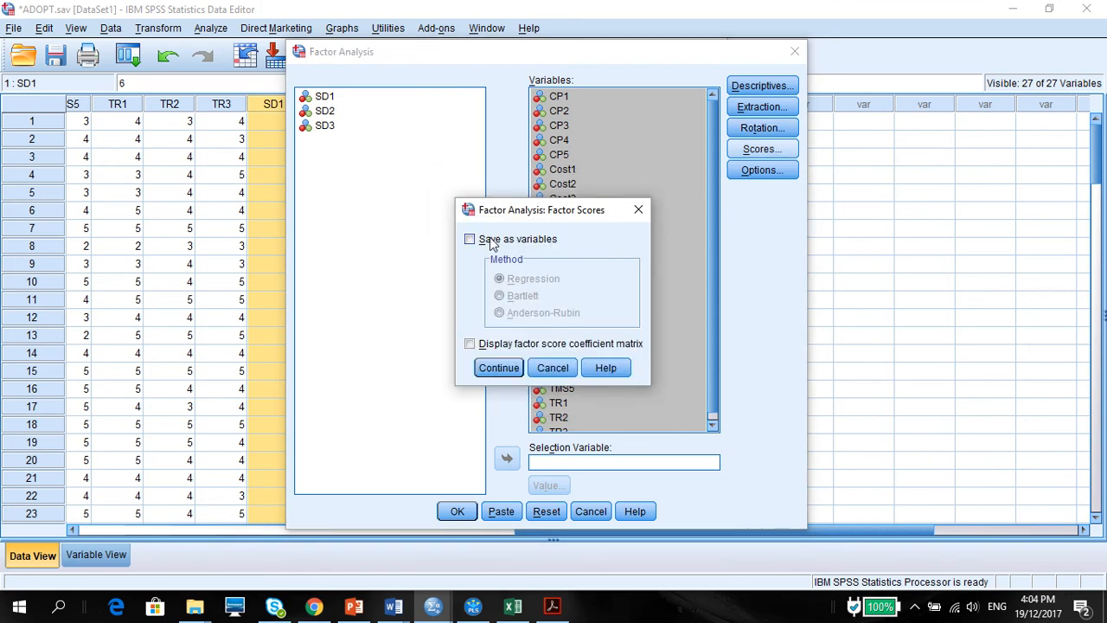
{"action": "left_click", "coordinate": [489, 243]}
{"action": "left_click", "coordinate": [511, 371]}
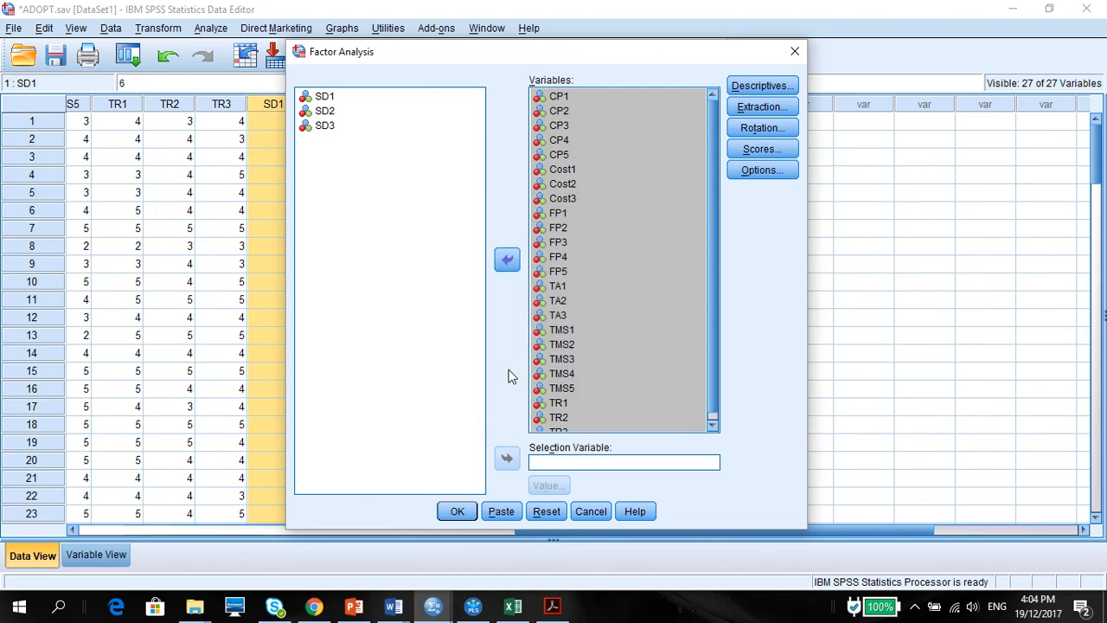
{"action": "left_click", "coordinate": [454, 517]}
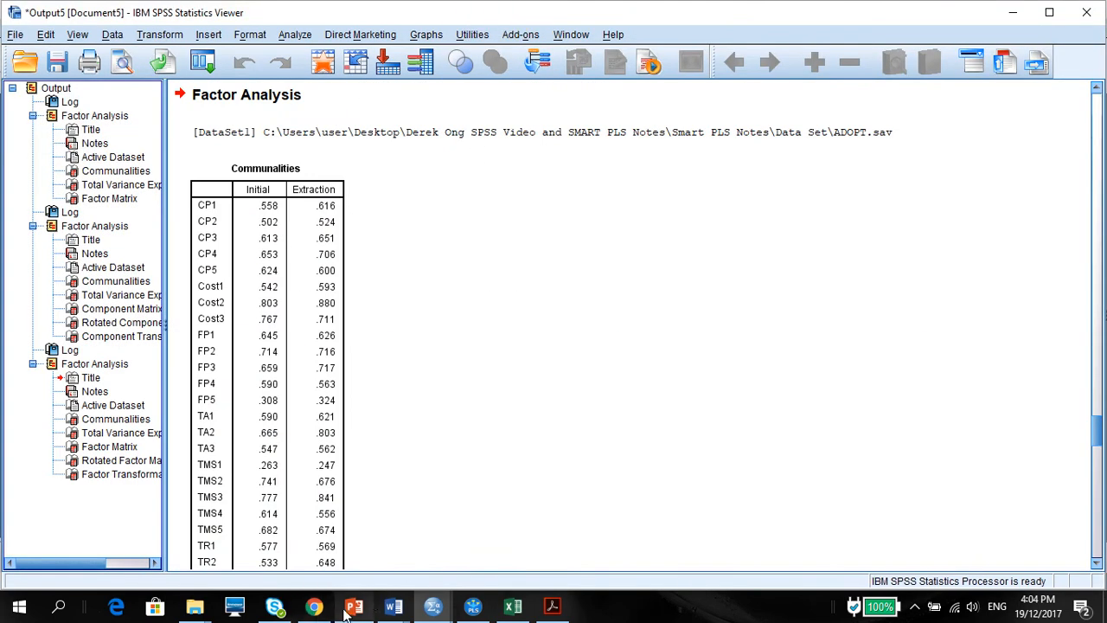
- Return to the ADOPT.sav data and delete the factor score columns FAC2_1 through FAC7_1
{"action": "mouse_move", "coordinate": [434, 606]}
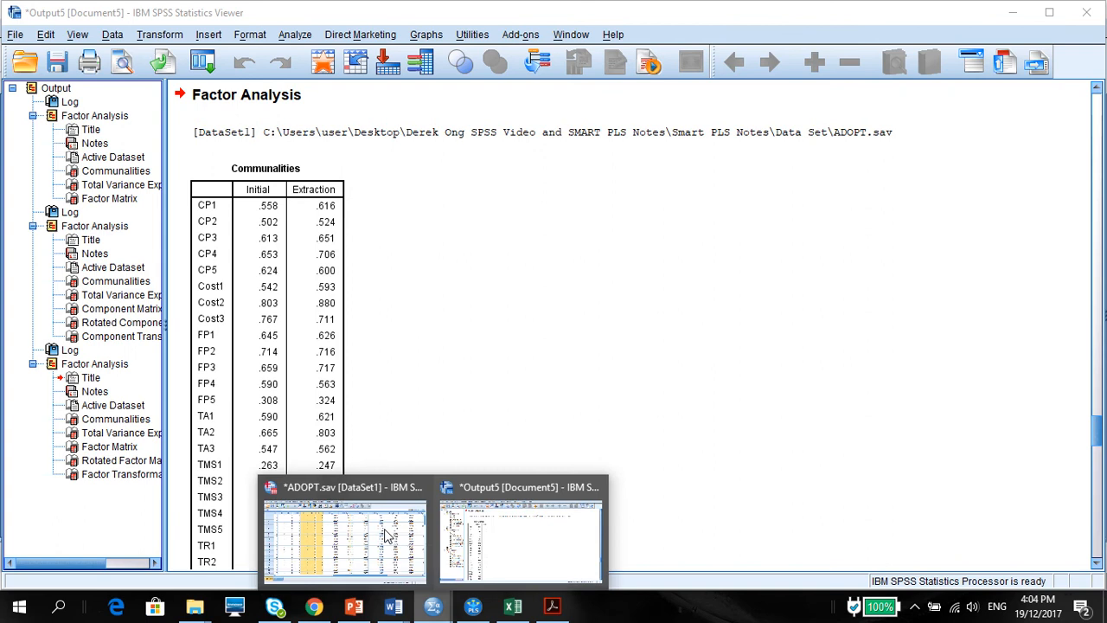
{"action": "left_click", "coordinate": [387, 535]}
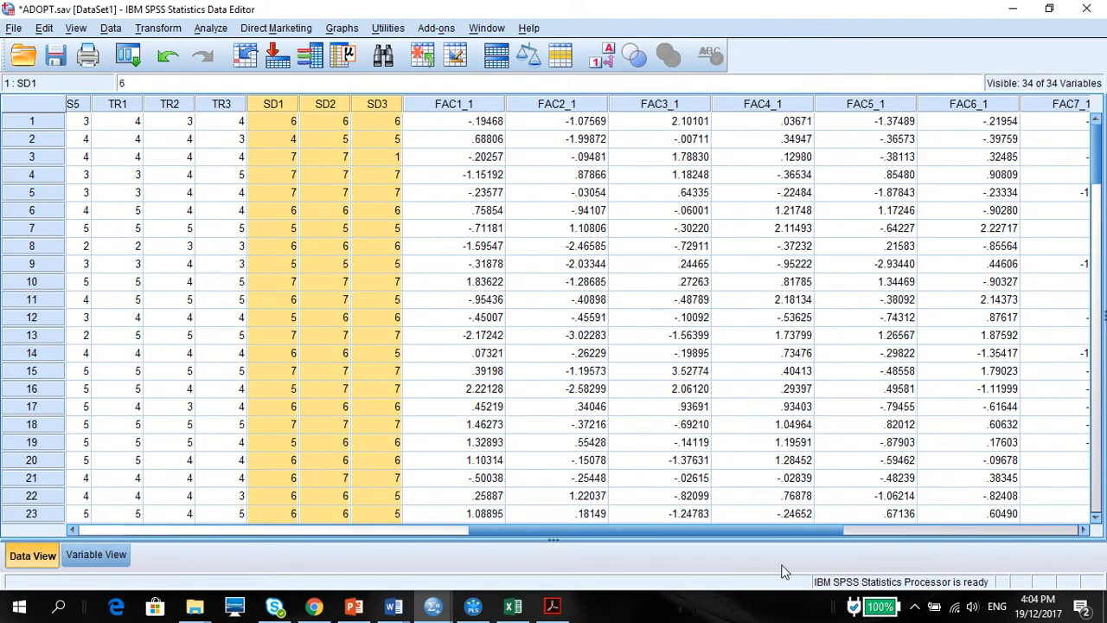
{"action": "left_click_drag", "start_coordinate": [777, 531], "coordinate": [821, 530]}
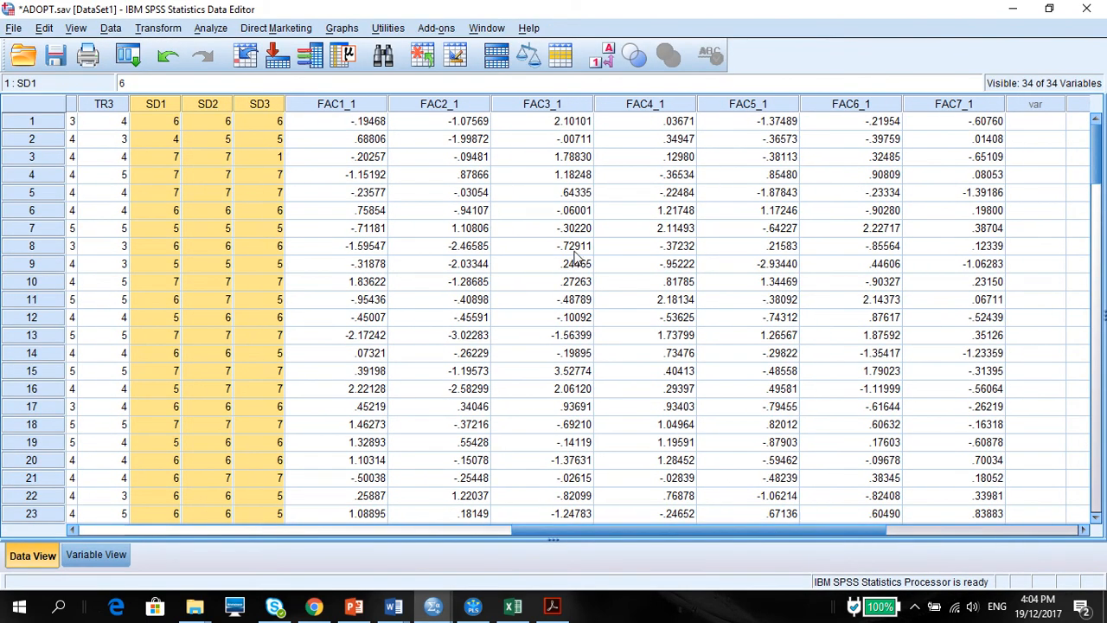
{"action": "left_click_drag", "start_coordinate": [439, 106], "coordinate": [963, 161]}
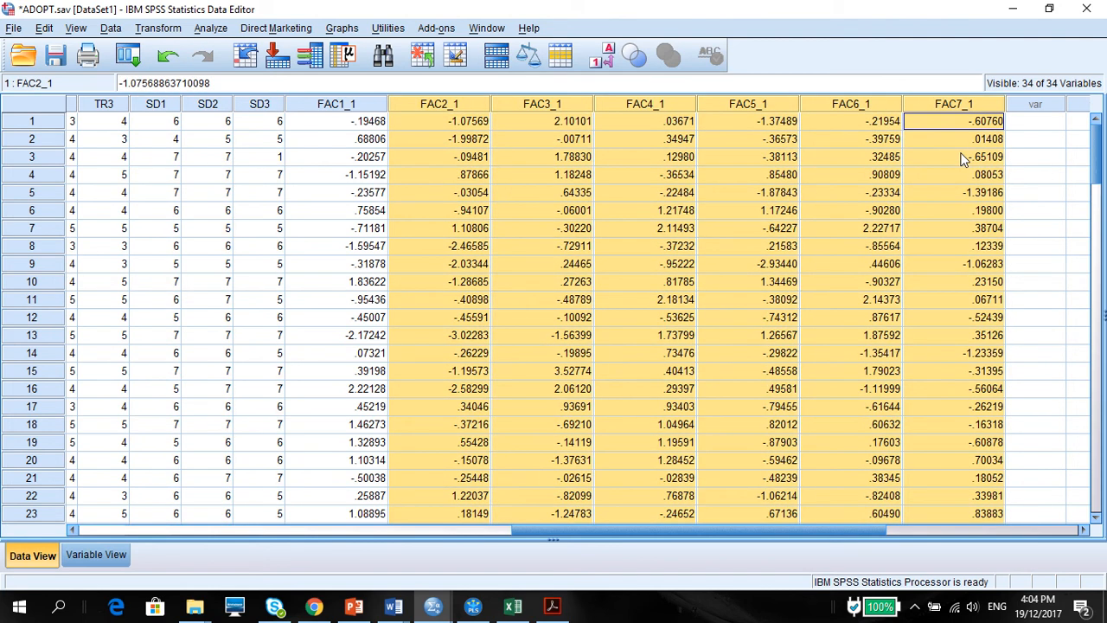
{"action": "key", "text": "Delete"}
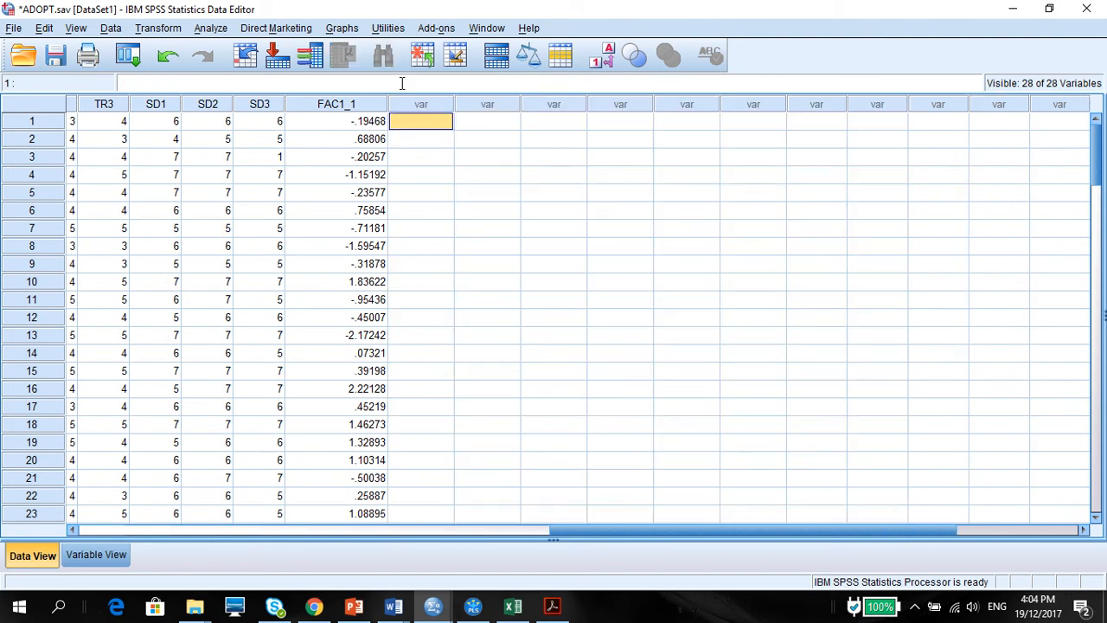
- Rename the variable FAC1_1 to UnmeasuredMarker in the variable definitions
{"action": "left_click", "coordinate": [313, 105]}
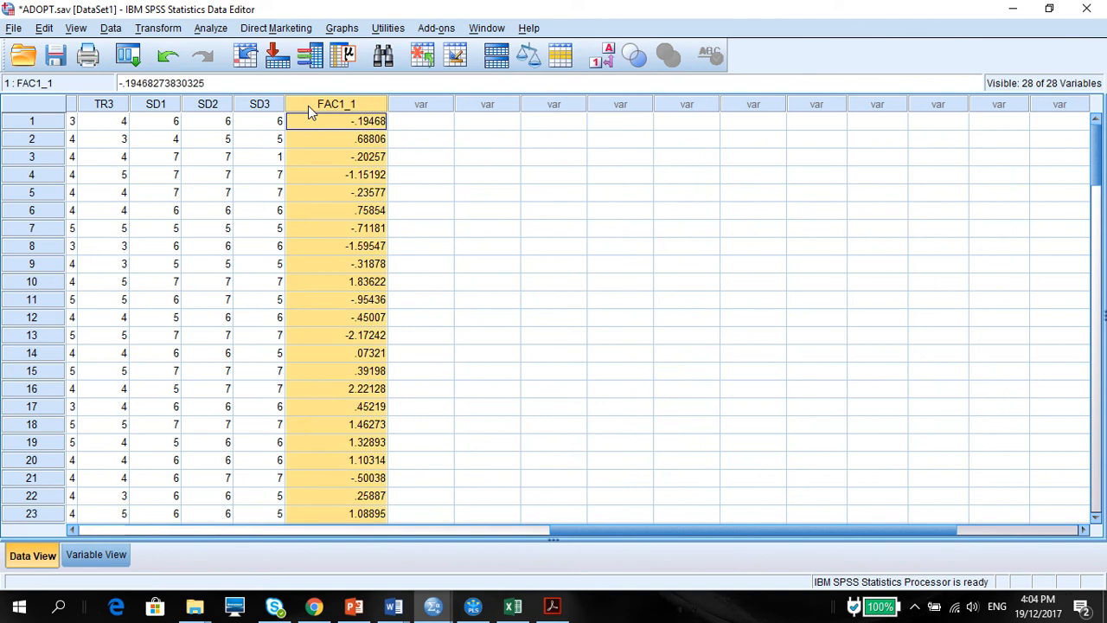
{"action": "left_click", "coordinate": [96, 558]}
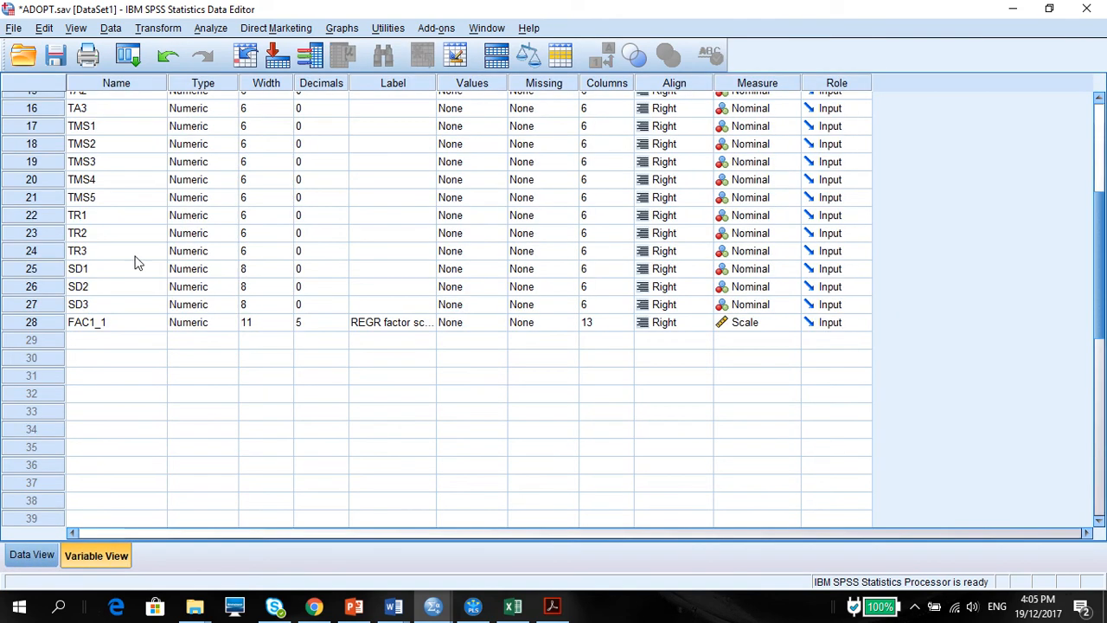
{"action": "left_click", "coordinate": [101, 321]}
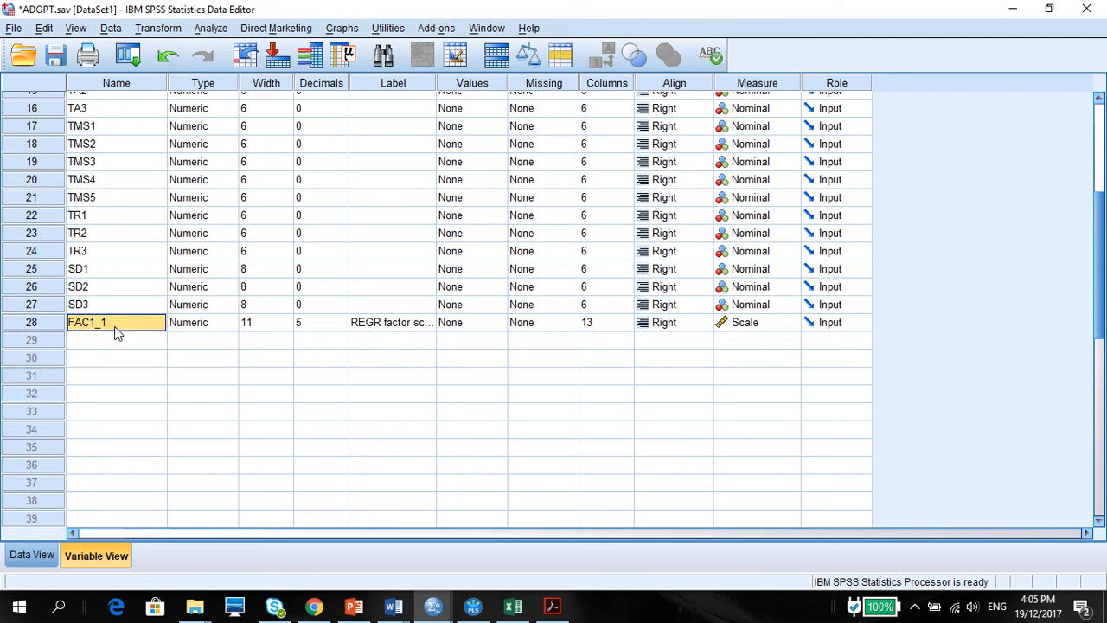
{"action": "key", "text": "BackSpace"}
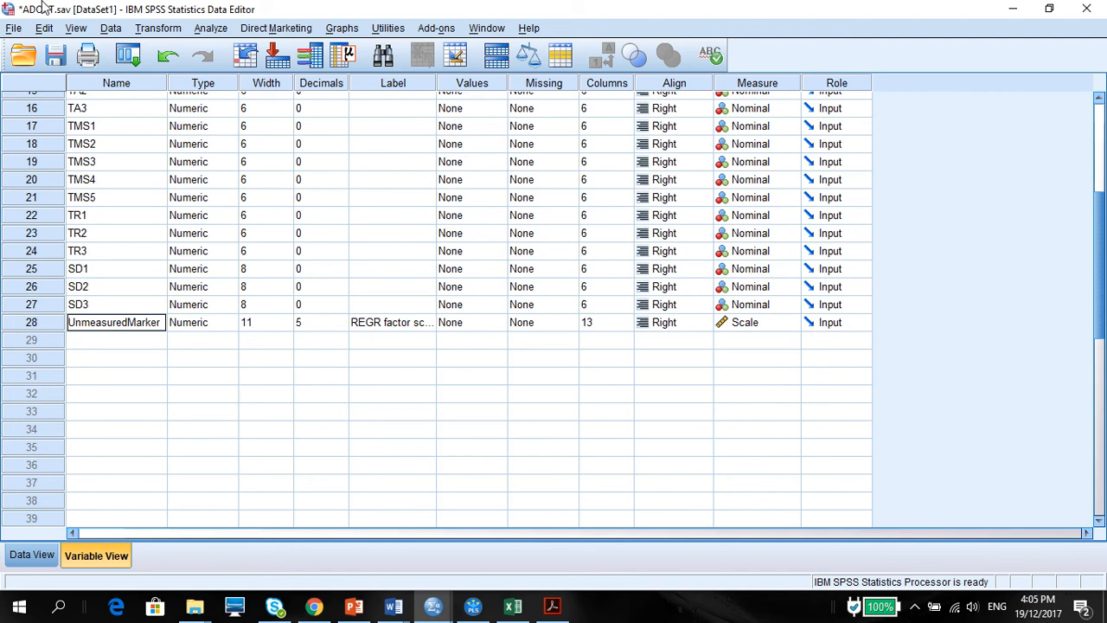
- Save a copy of the data set in the Data Set folder as the comma delimited (*.csv) file ADOPT2
{"action": "left_click", "coordinate": [14, 29]}
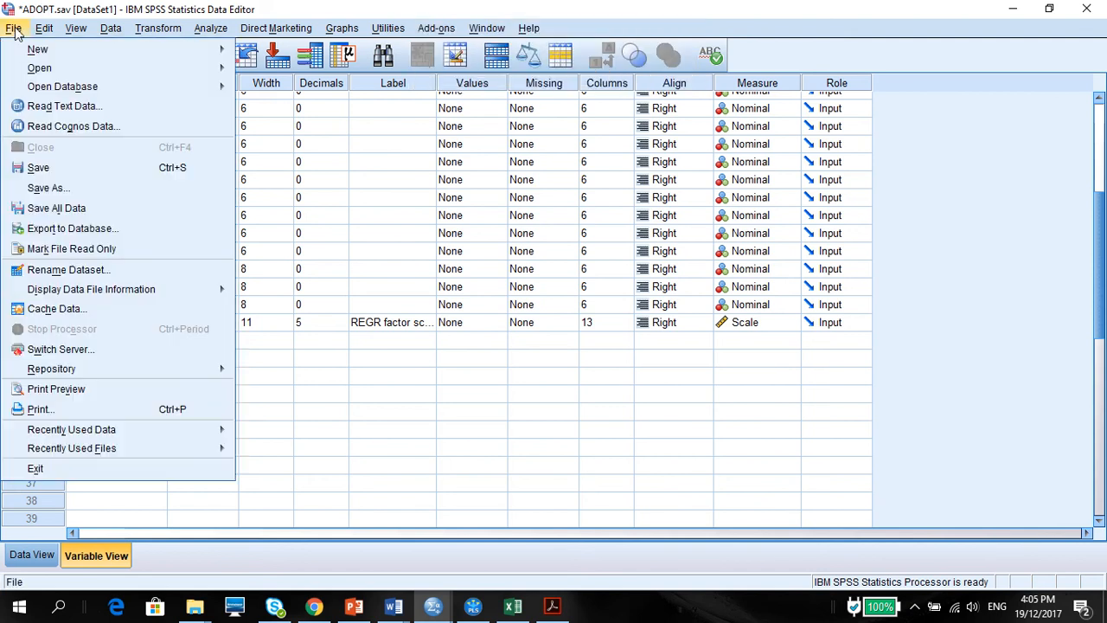
{"action": "left_click", "coordinate": [48, 187]}
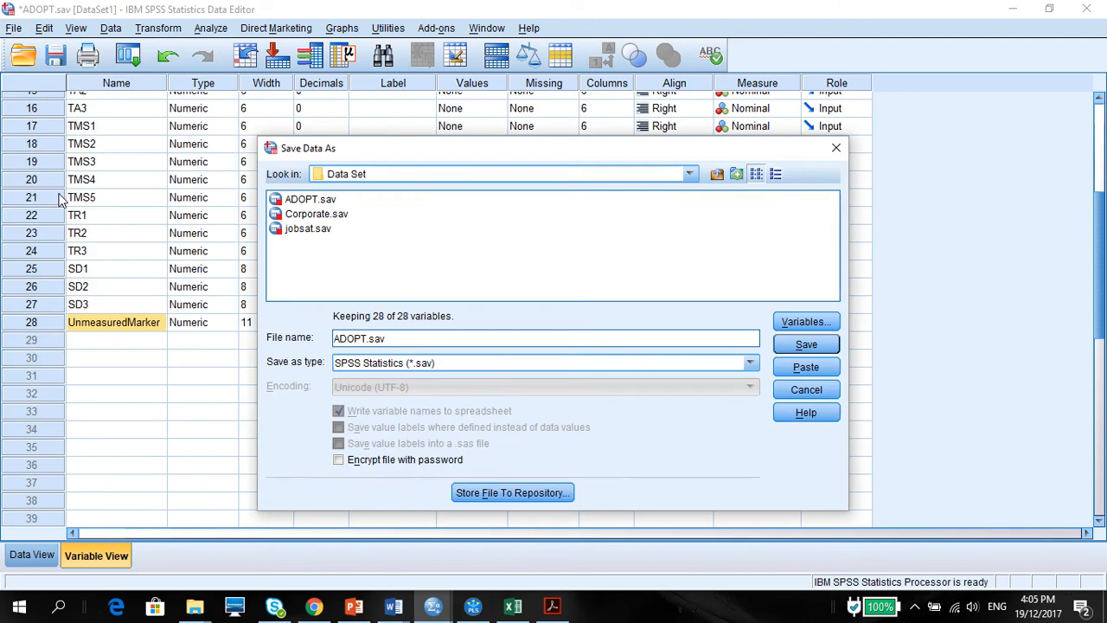
{"action": "left_click", "coordinate": [749, 363]}
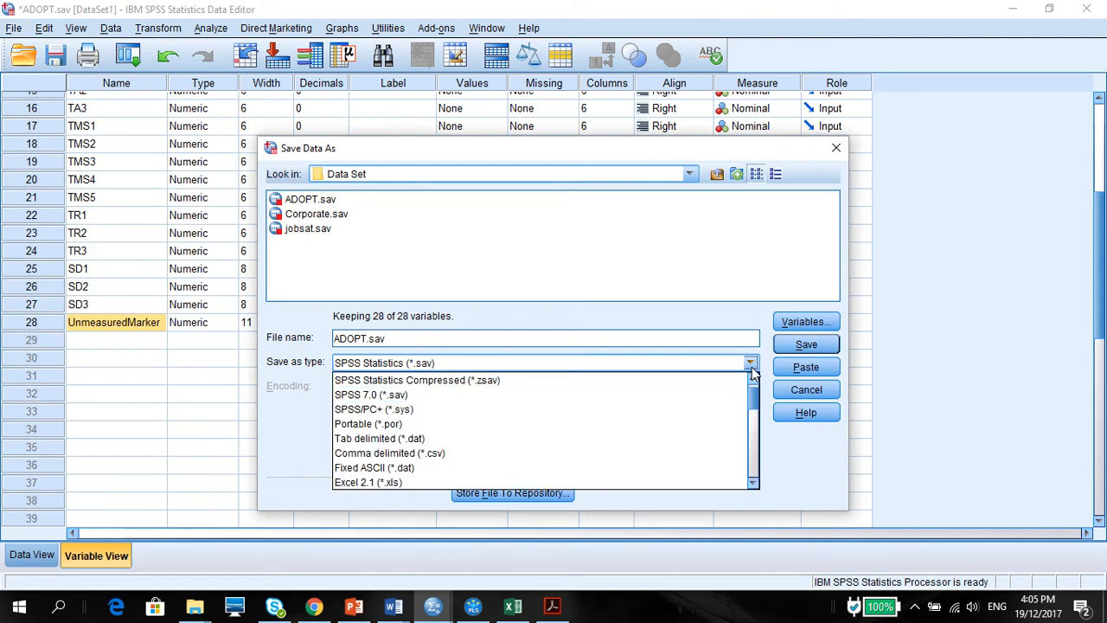
{"action": "left_click", "coordinate": [727, 457]}
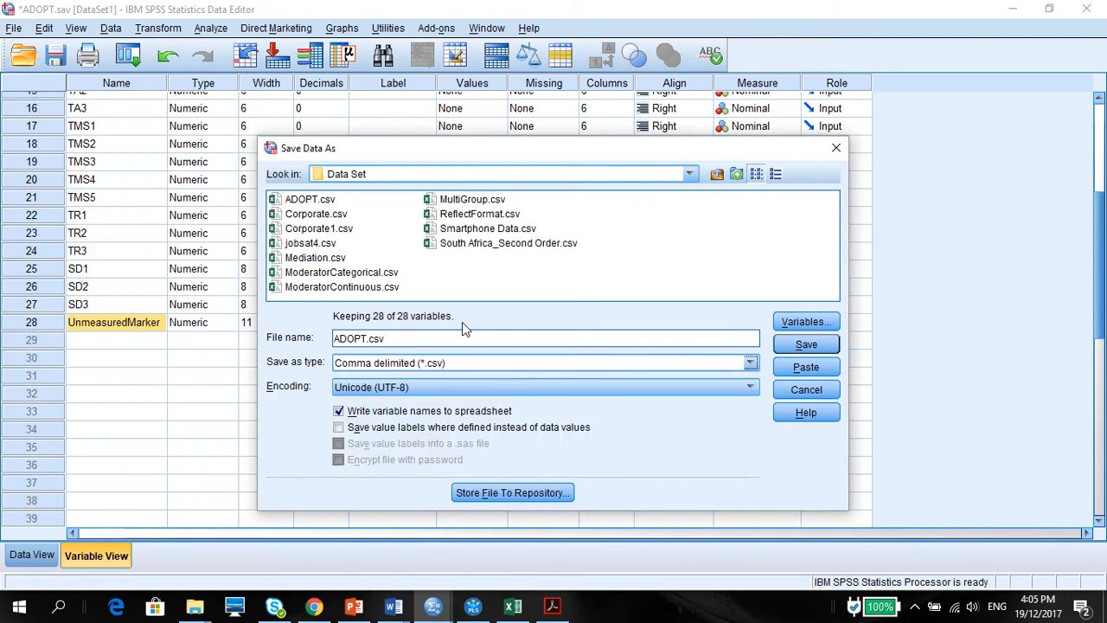
{"action": "left_click", "coordinate": [394, 338]}
{"action": "left_click_drag", "start_coordinate": [394, 338], "coordinate": [281, 337]}
{"action": "type", "text": "AD"}
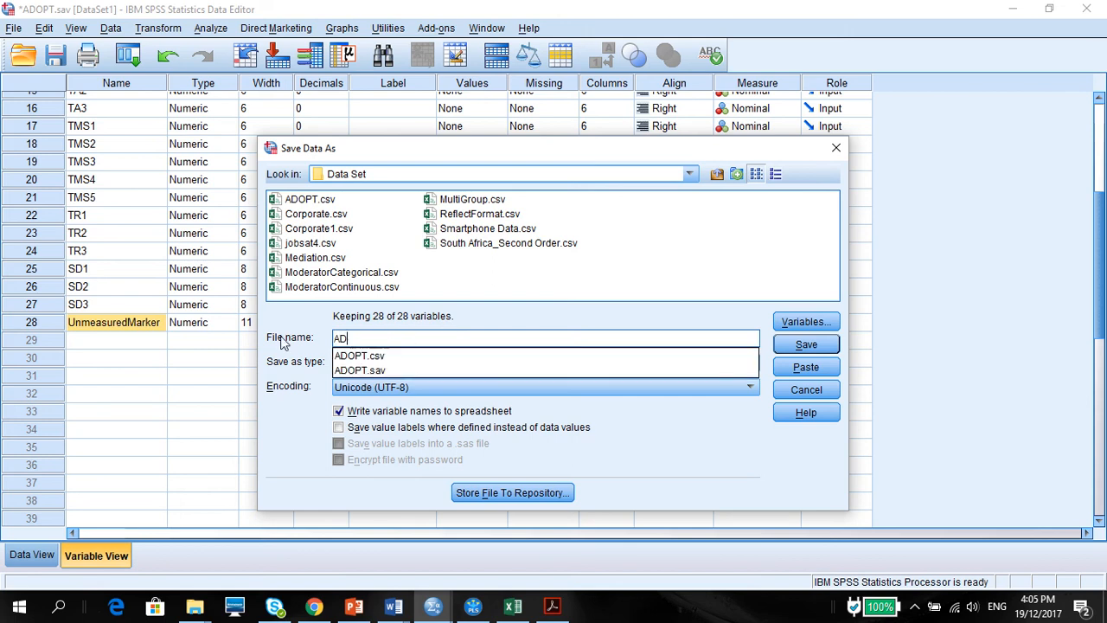
{"action": "type", "text": "OPT2"}
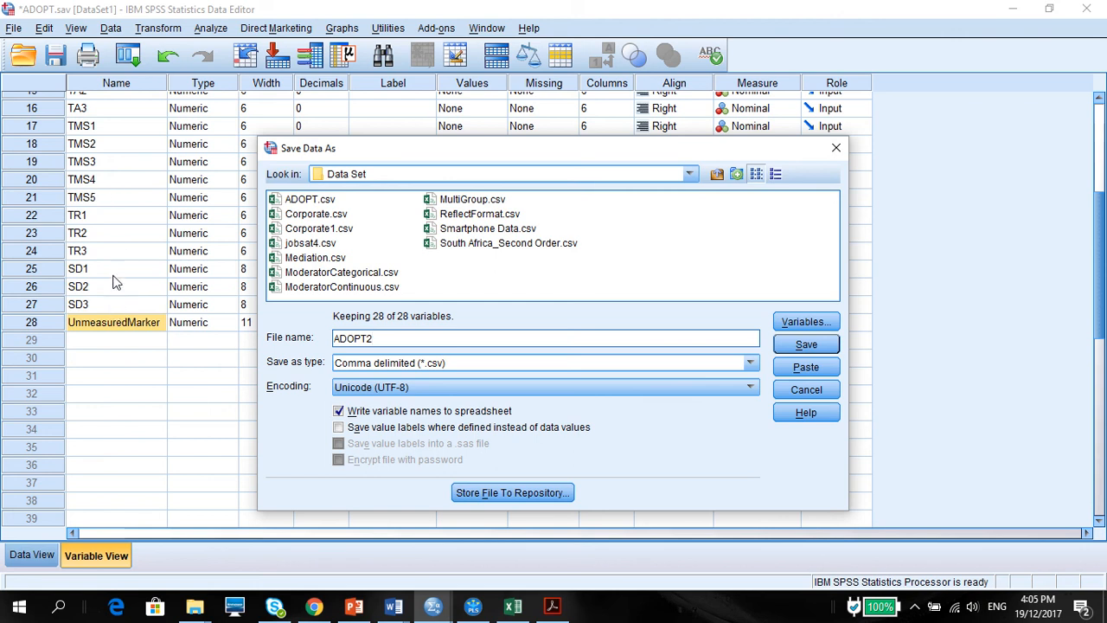
{"action": "left_click", "coordinate": [814, 347]}
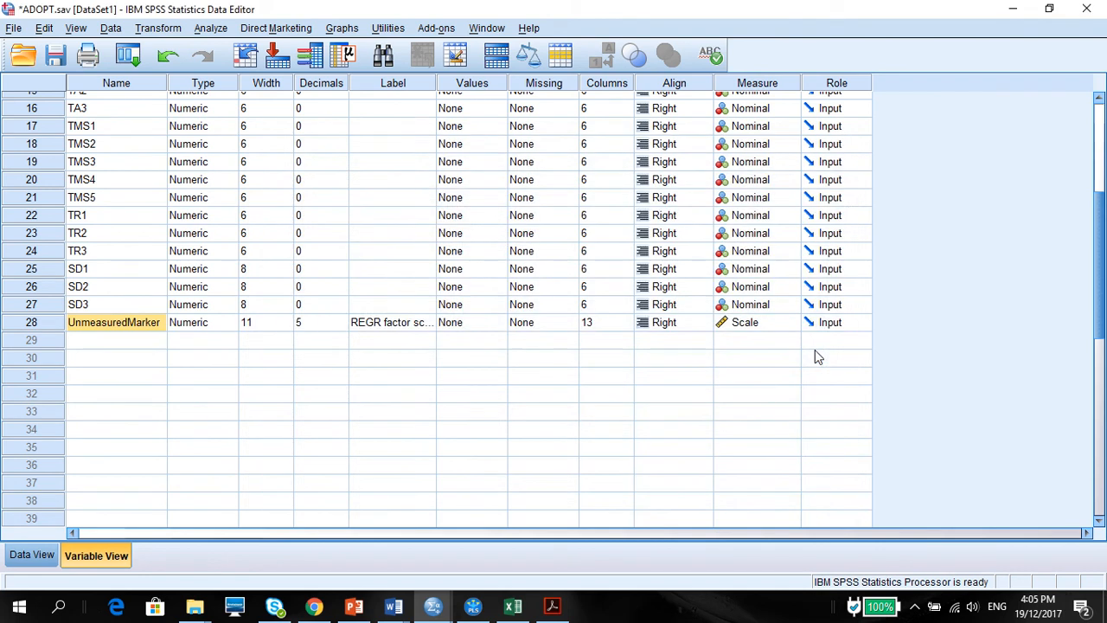
- Switch to SmartPLS and import the data file ADOPT2.csv into the ADOPT project under the name ADOPT2
{"action": "left_click", "coordinate": [472, 608]}
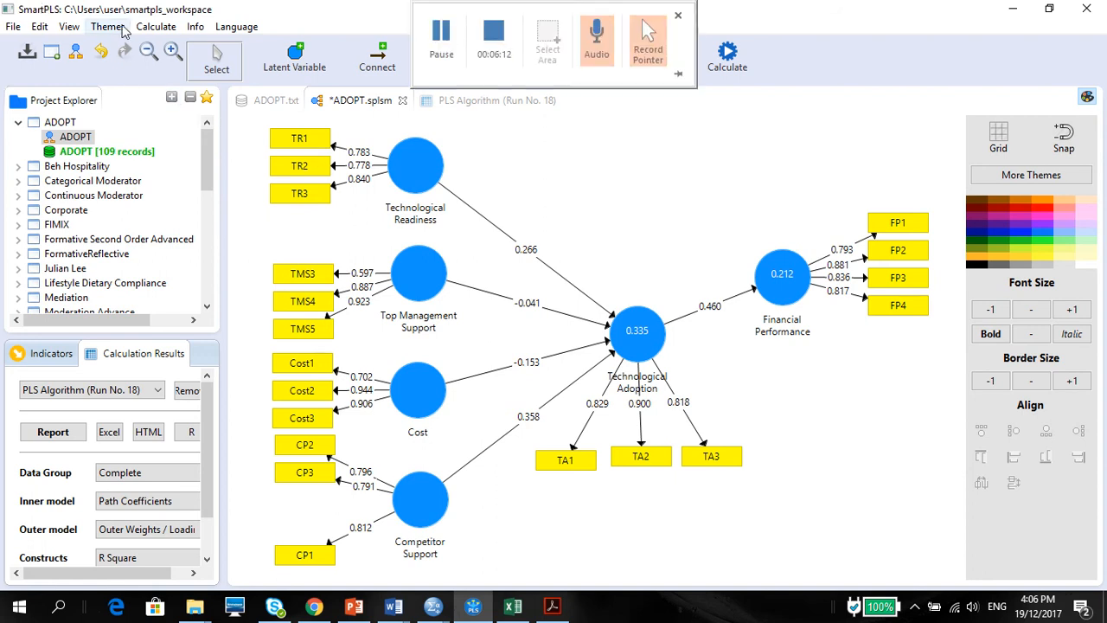
{"action": "left_click", "coordinate": [80, 155]}
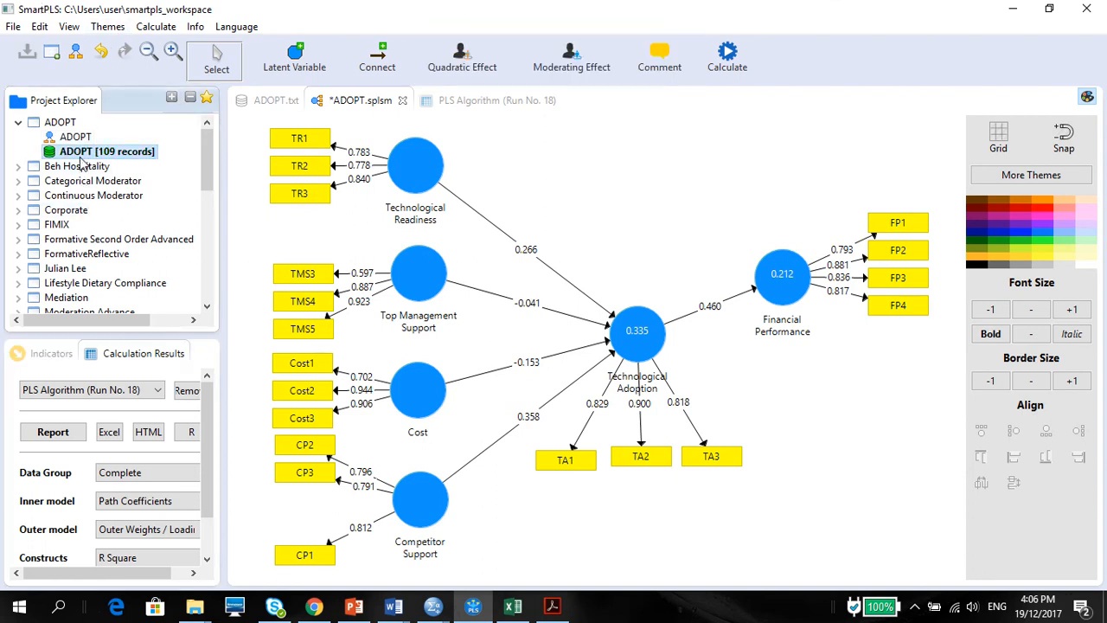
{"action": "right_click", "coordinate": [80, 162]}
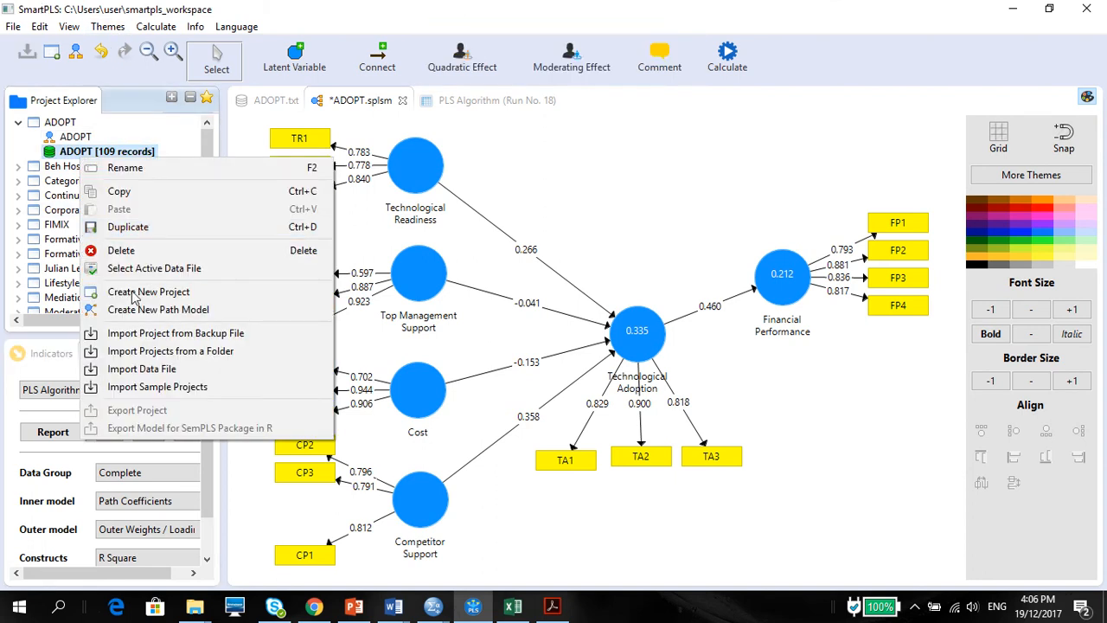
{"action": "left_click", "coordinate": [165, 370]}
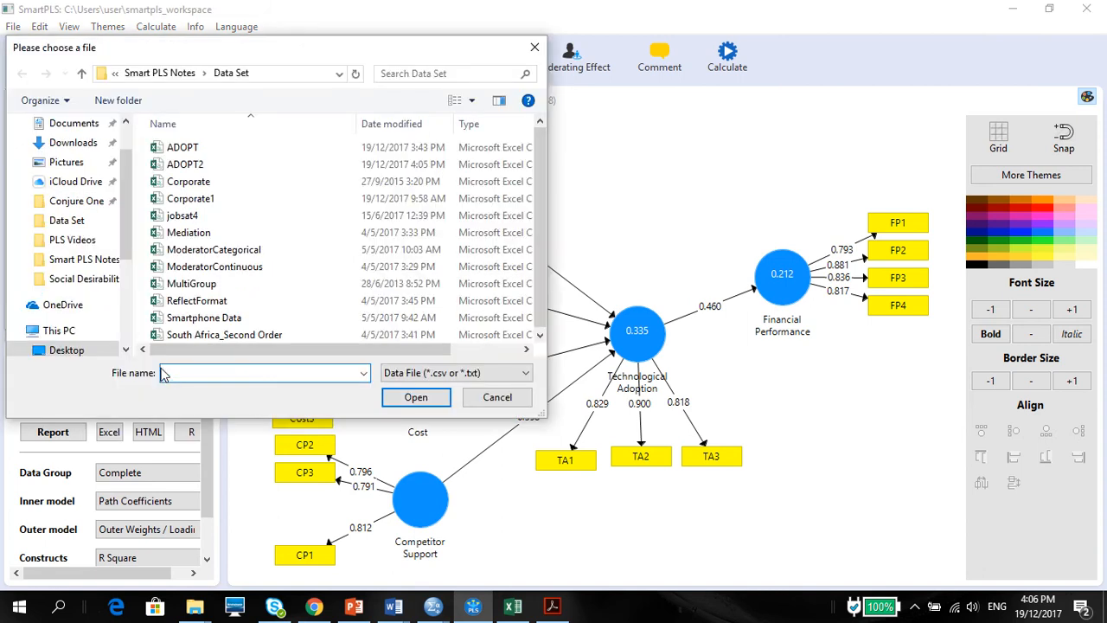
{"action": "left_click", "coordinate": [235, 165]}
{"action": "left_click", "coordinate": [416, 398]}
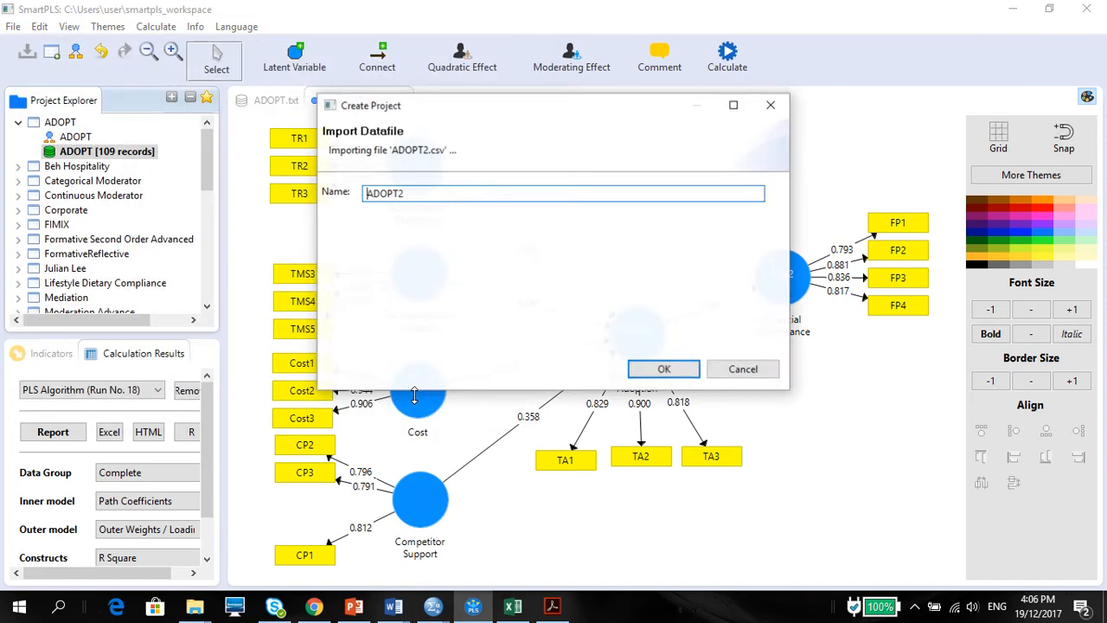
{"action": "left_click", "coordinate": [659, 370]}
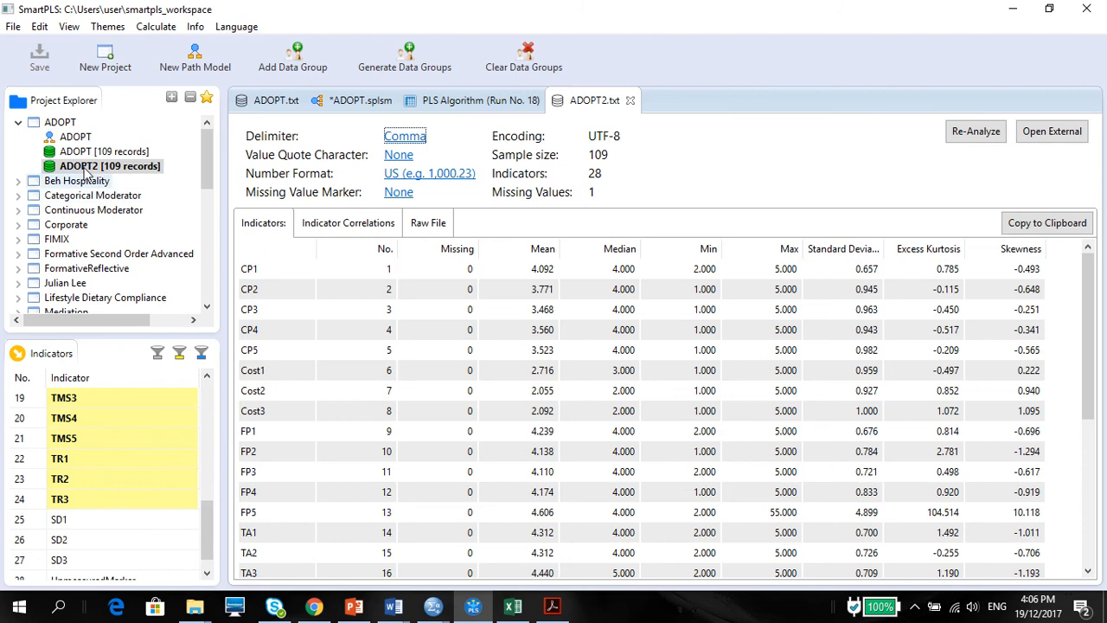
- Make ADOPT2 the active data file of the ADOPT project
{"action": "left_click", "coordinate": [75, 138]}
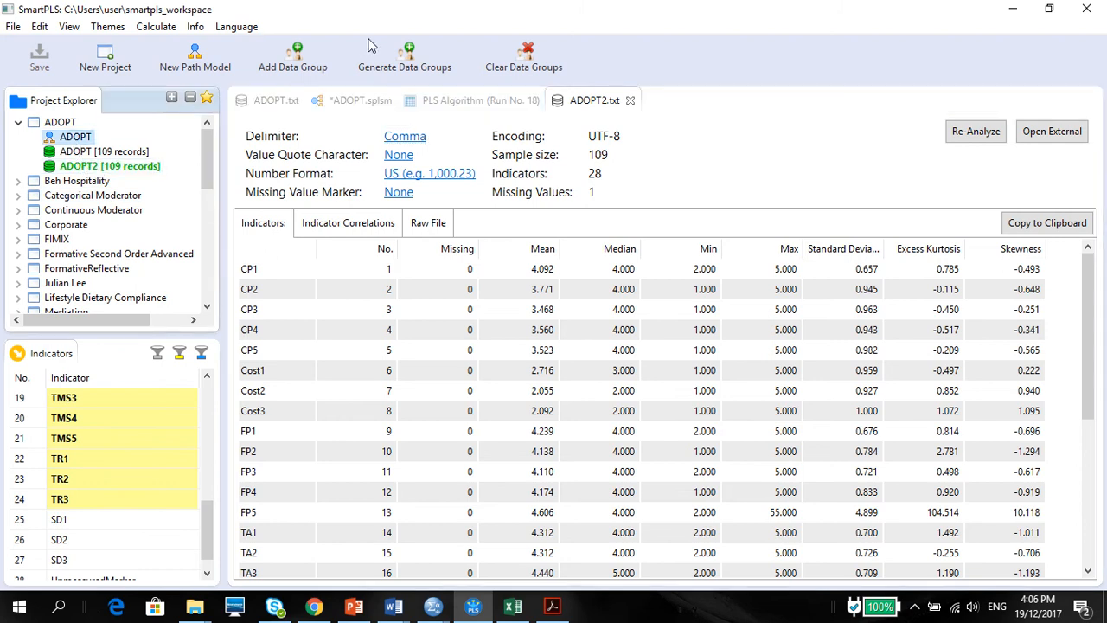
{"action": "left_click", "coordinate": [364, 99]}
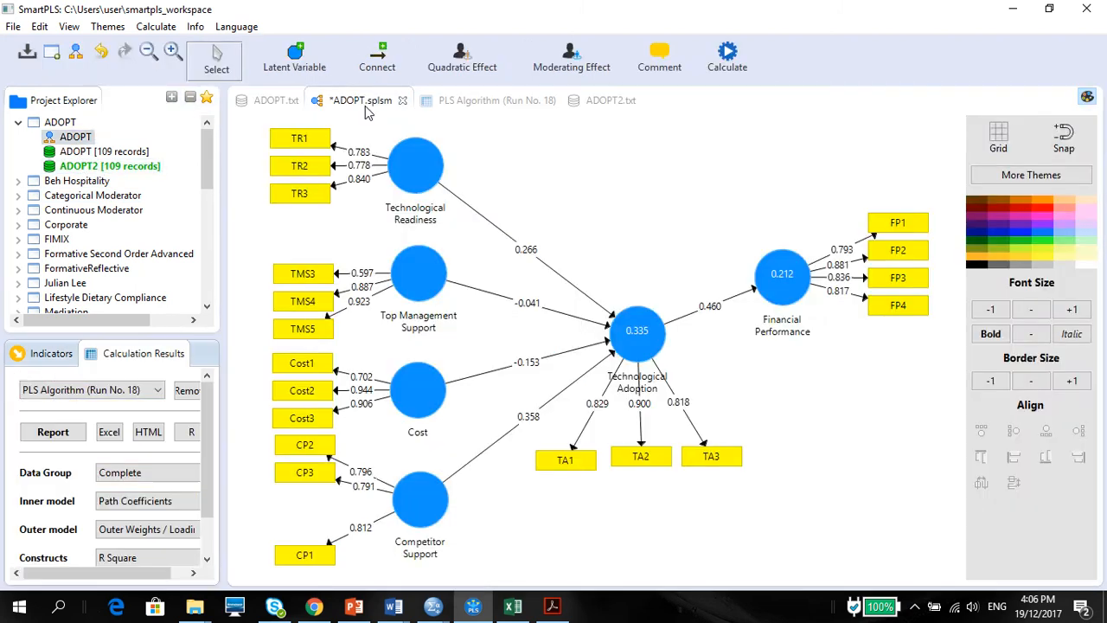
{"action": "double_click", "coordinate": [57, 167]}
{"action": "right_click", "coordinate": [57, 171]}
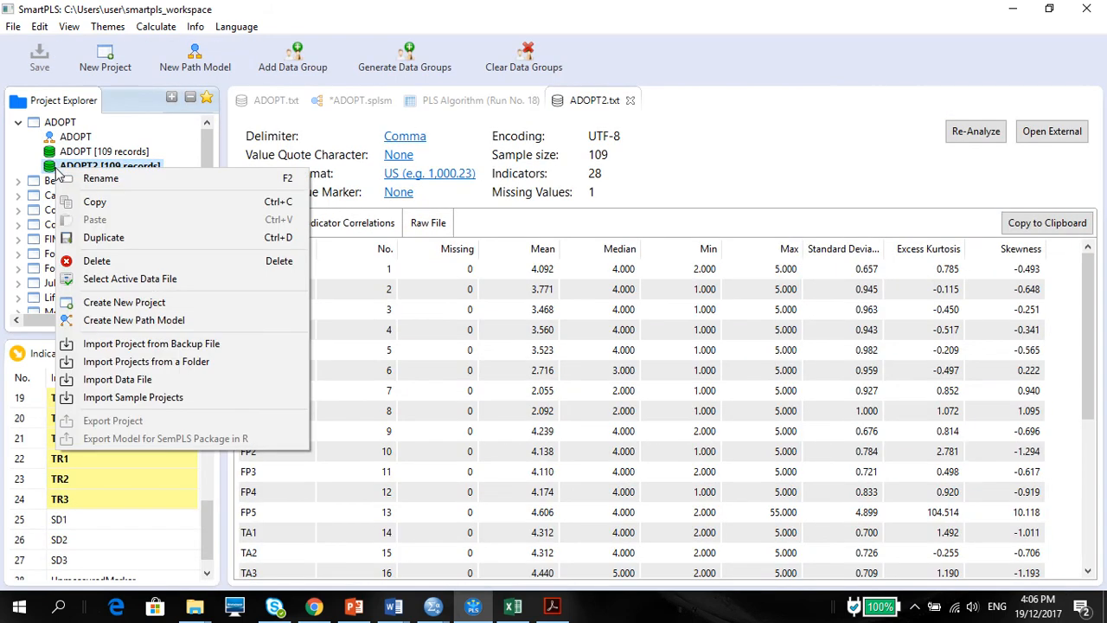
{"action": "left_click", "coordinate": [90, 282]}
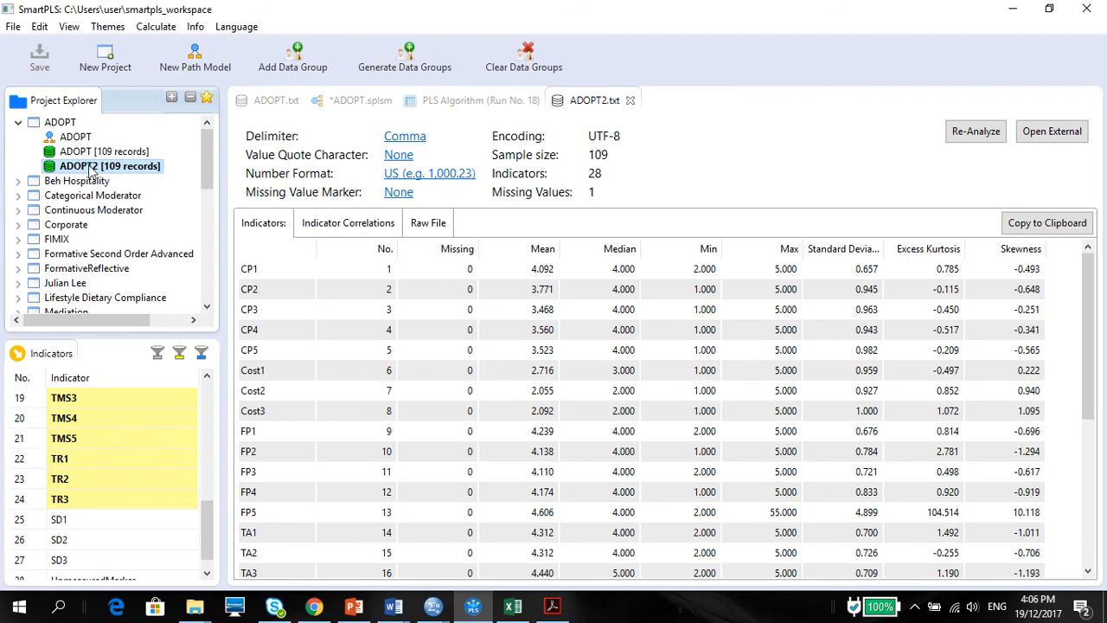
- Check the indicator list of the project's data for the UnmeasuredMarker variable
{"action": "left_click_drag", "start_coordinate": [211, 556], "coordinate": [201, 419]}
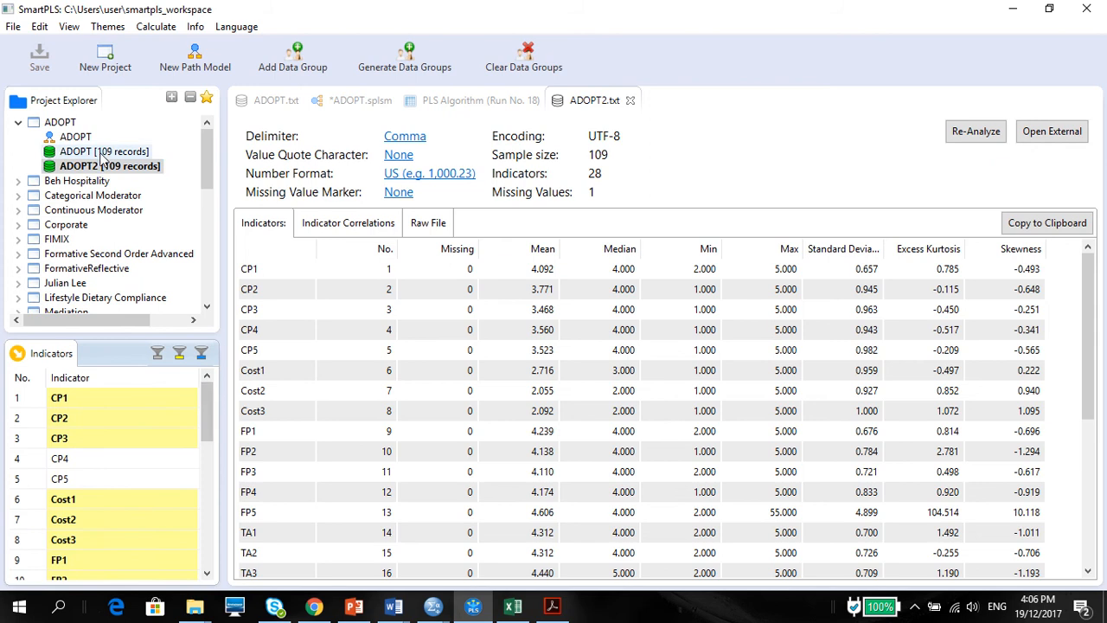
{"action": "left_click", "coordinate": [101, 155]}
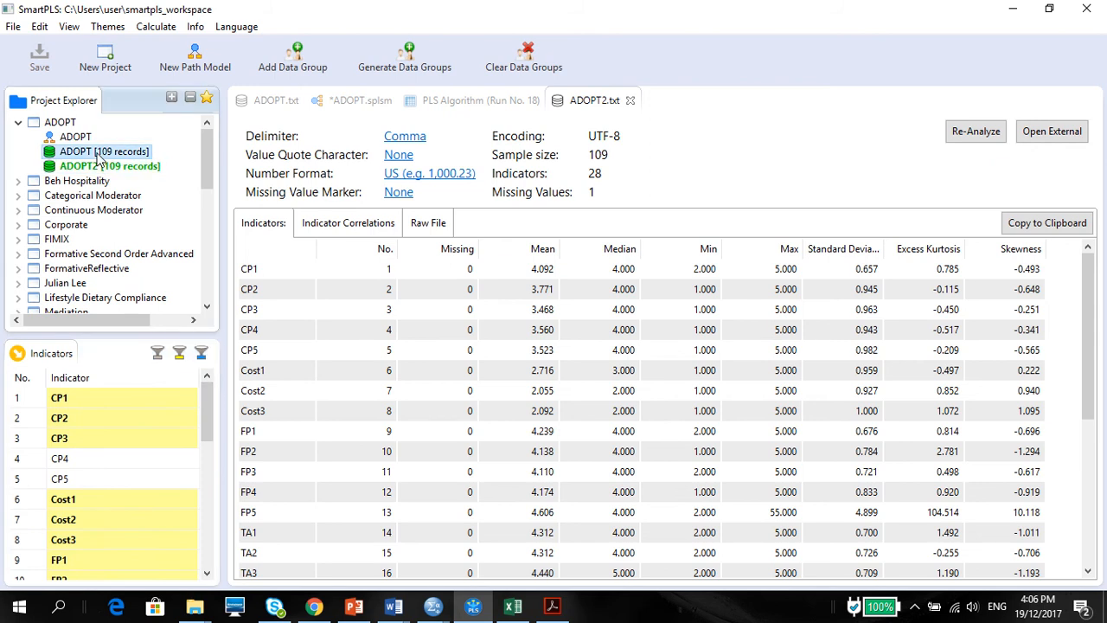
{"action": "left_click_drag", "start_coordinate": [206, 436], "coordinate": [206, 572]}
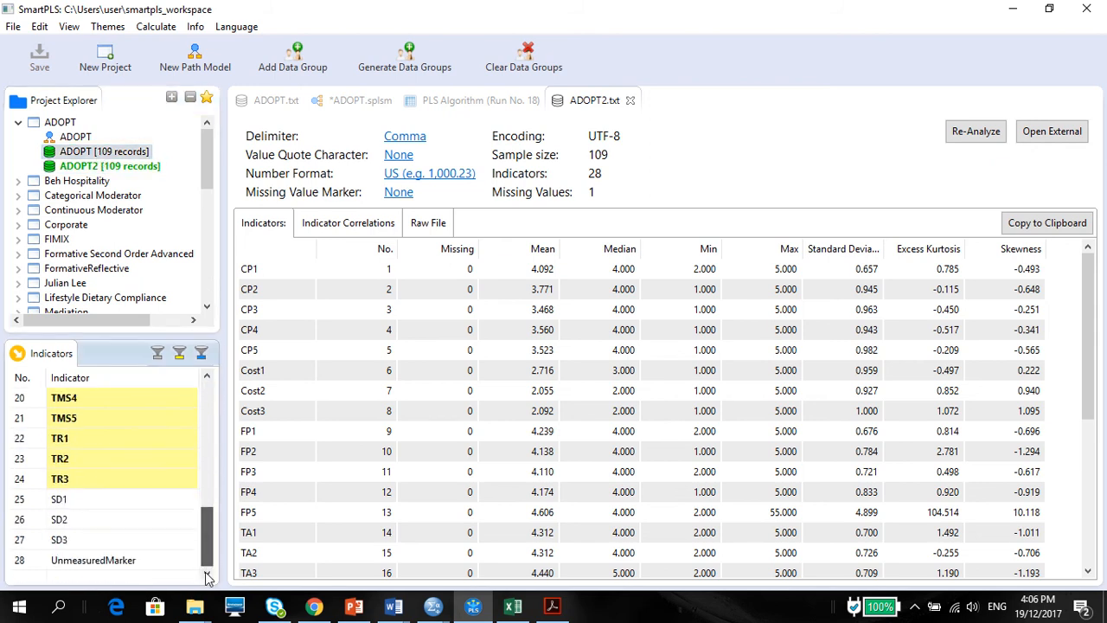
- Open the ADOPT path model and export its diagram as an image to the clipboard
{"action": "left_click", "coordinate": [84, 142]}
{"action": "left_click", "coordinate": [82, 139]}
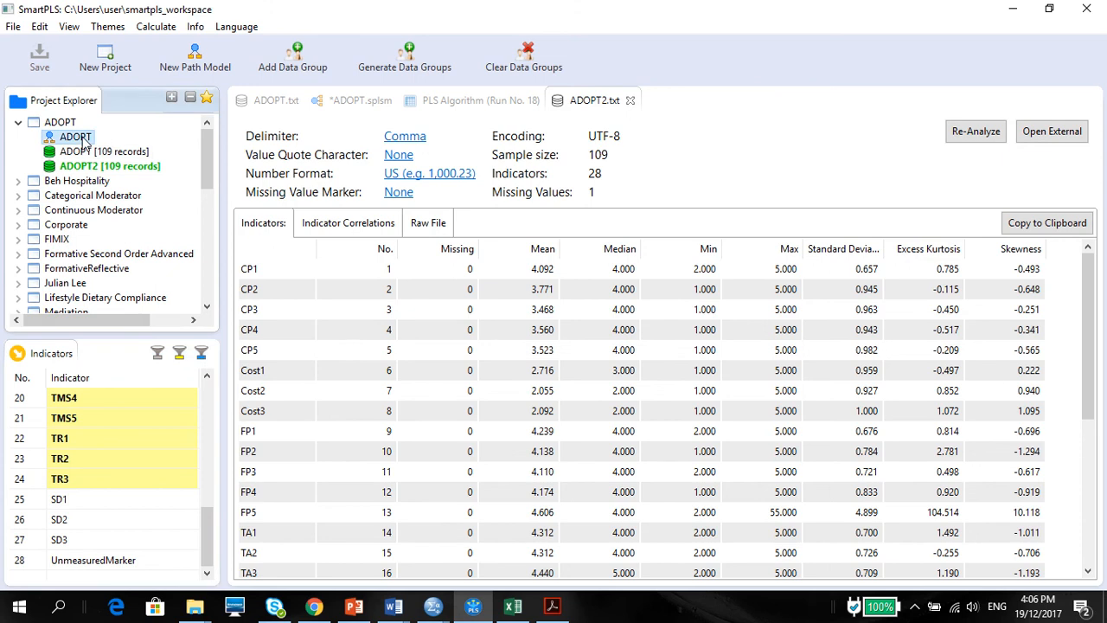
{"action": "double_click", "coordinate": [84, 140]}
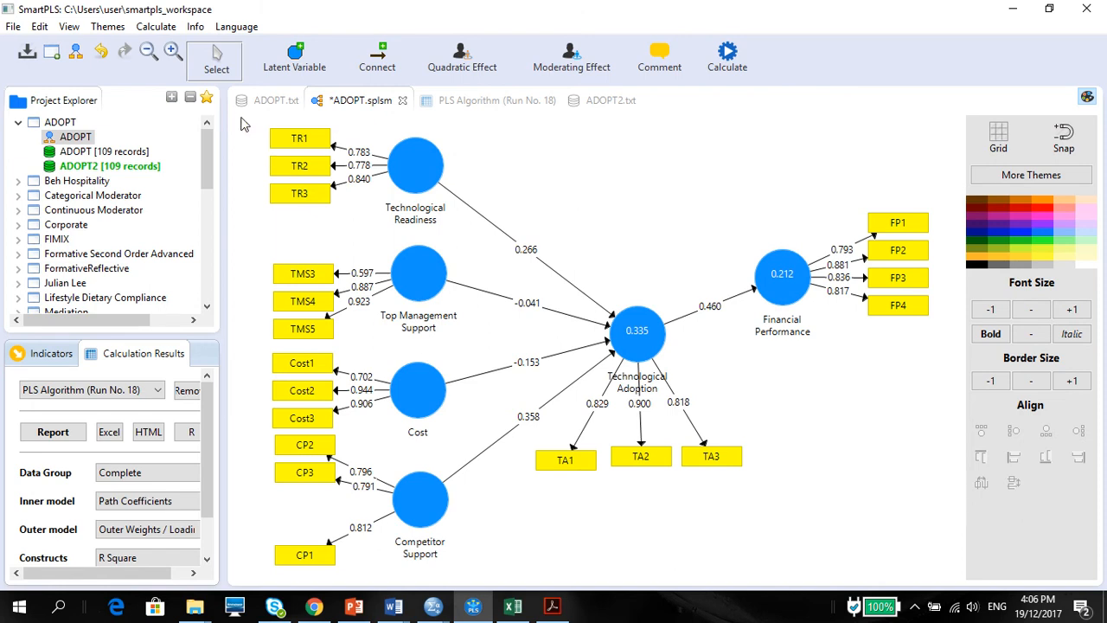
{"action": "left_click", "coordinate": [107, 27]}
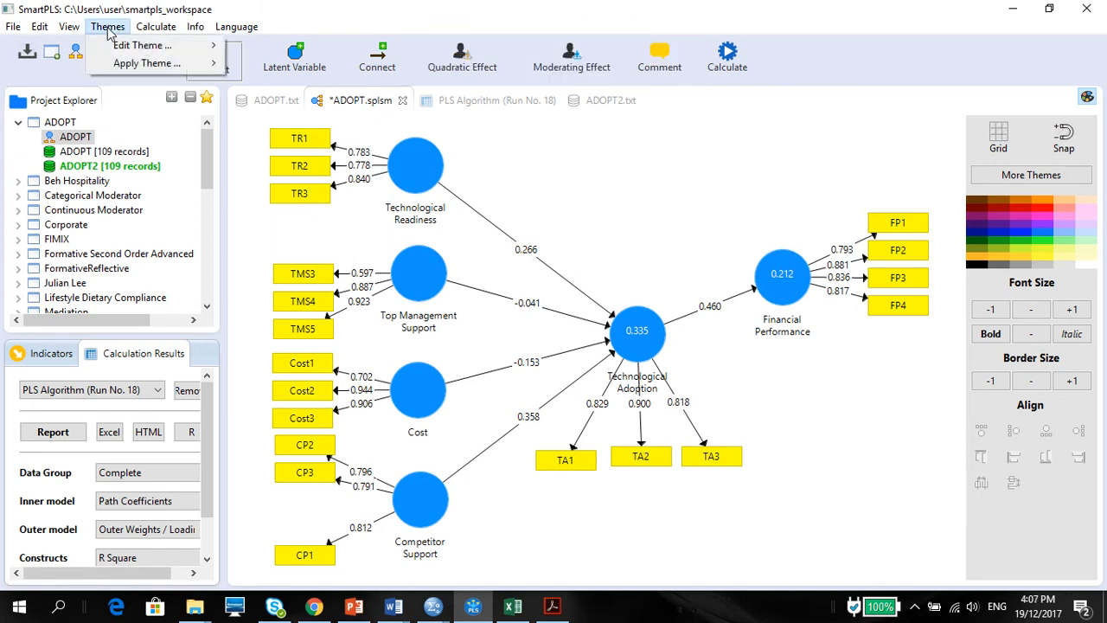
{"action": "mouse_move", "coordinate": [69, 26]}
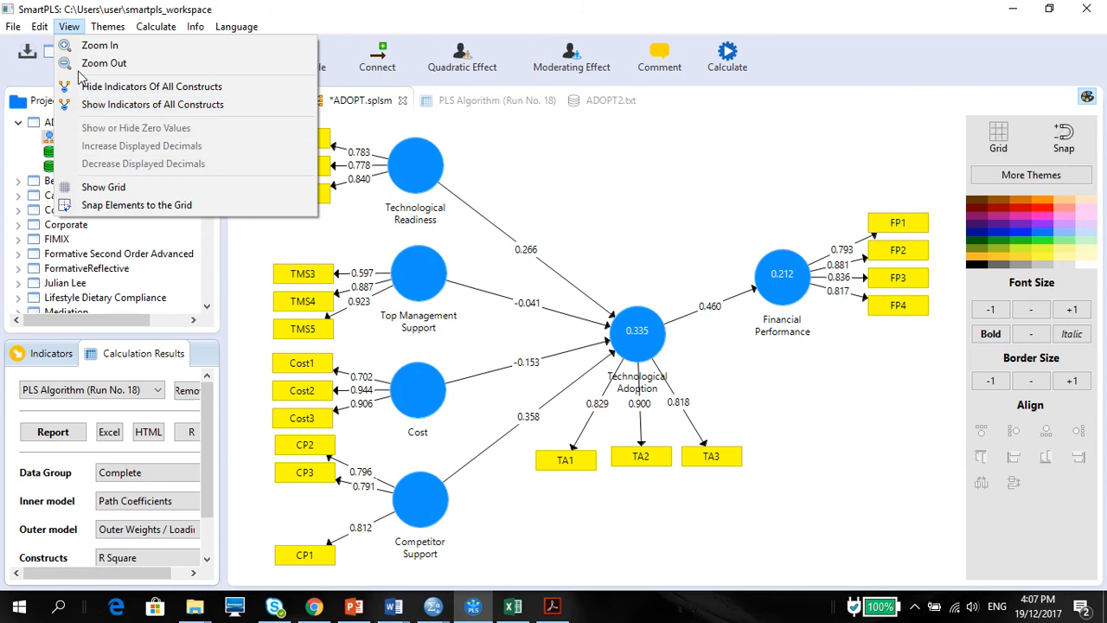
{"action": "mouse_move", "coordinate": [106, 33]}
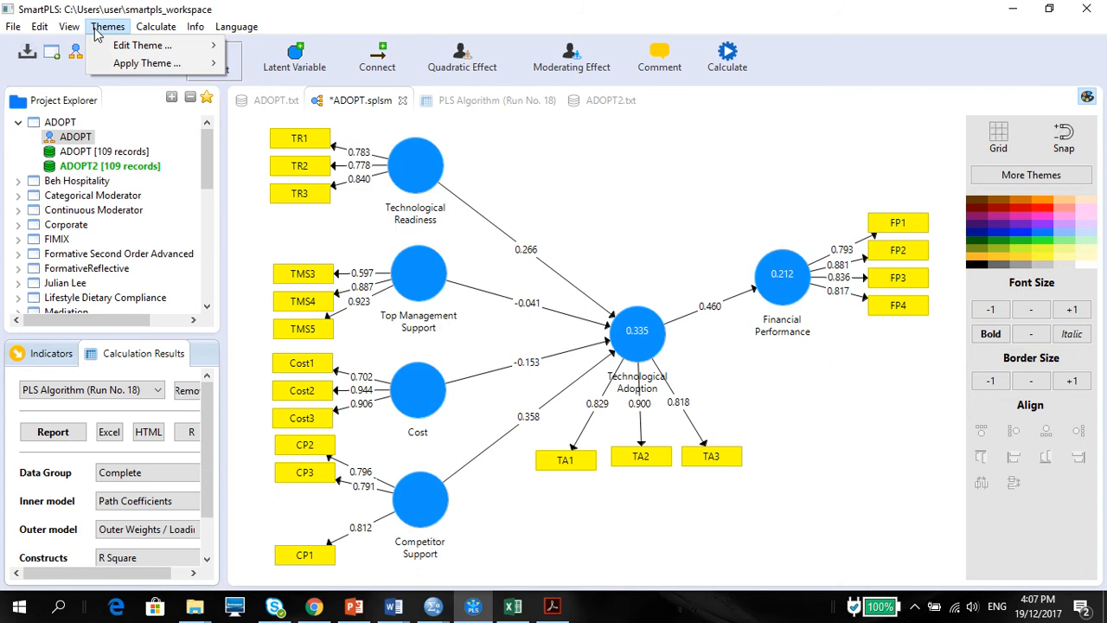
{"action": "mouse_move", "coordinate": [28, 32]}
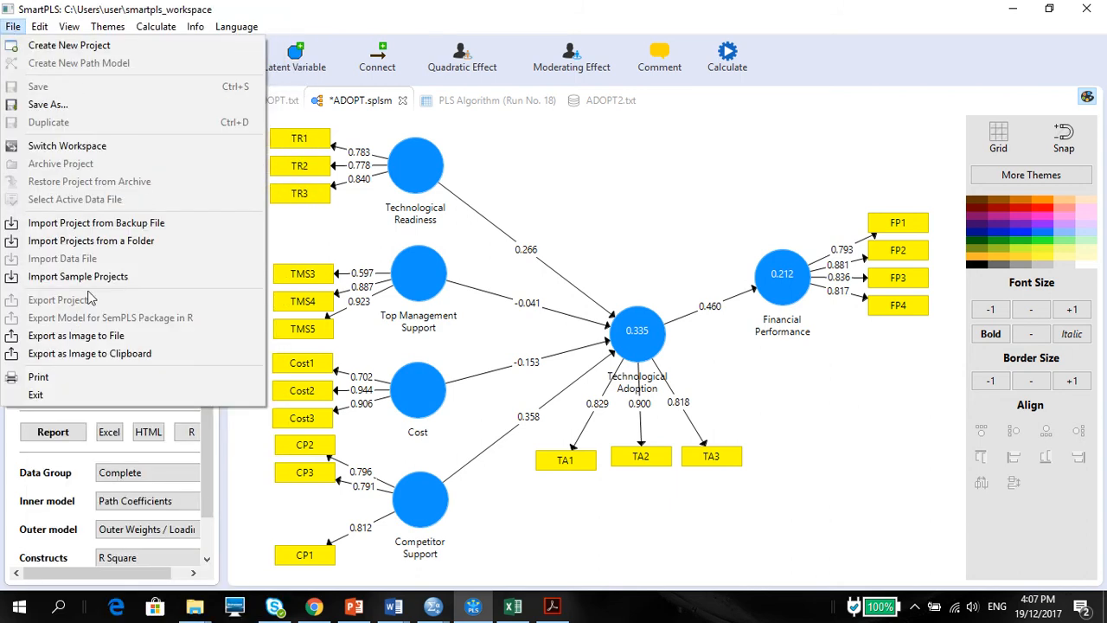
{"action": "left_click", "coordinate": [89, 354]}
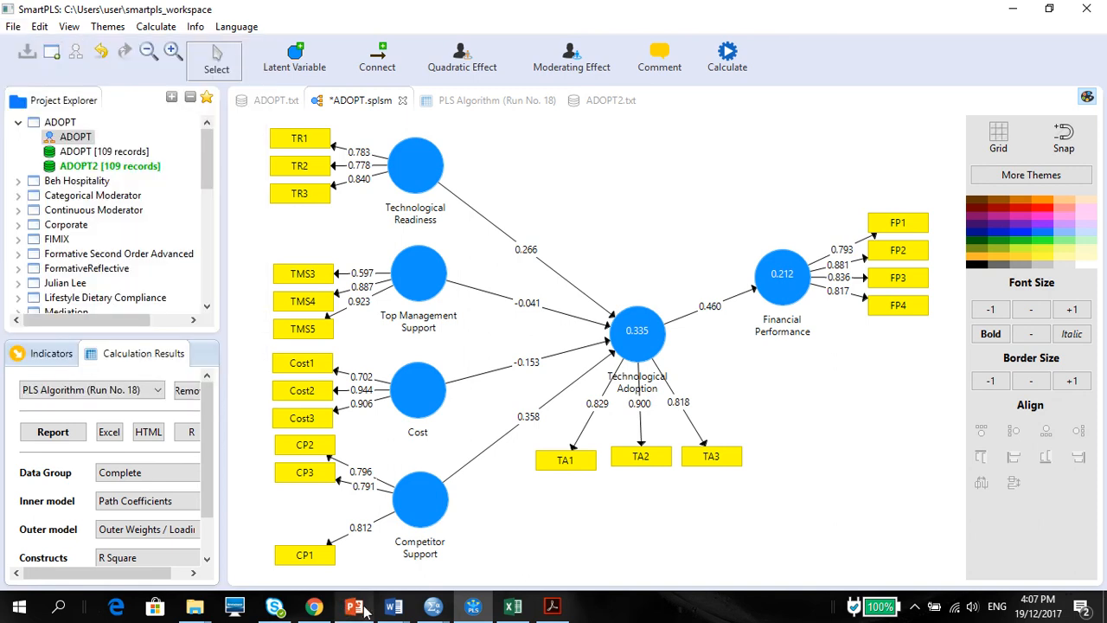
- Switch to the Word document, add the heading Common Method Variance above the first Compare R-Square table and paste the model image beneath it
{"action": "mouse_move", "coordinate": [393, 608]}
{"action": "left_click", "coordinate": [374, 548]}
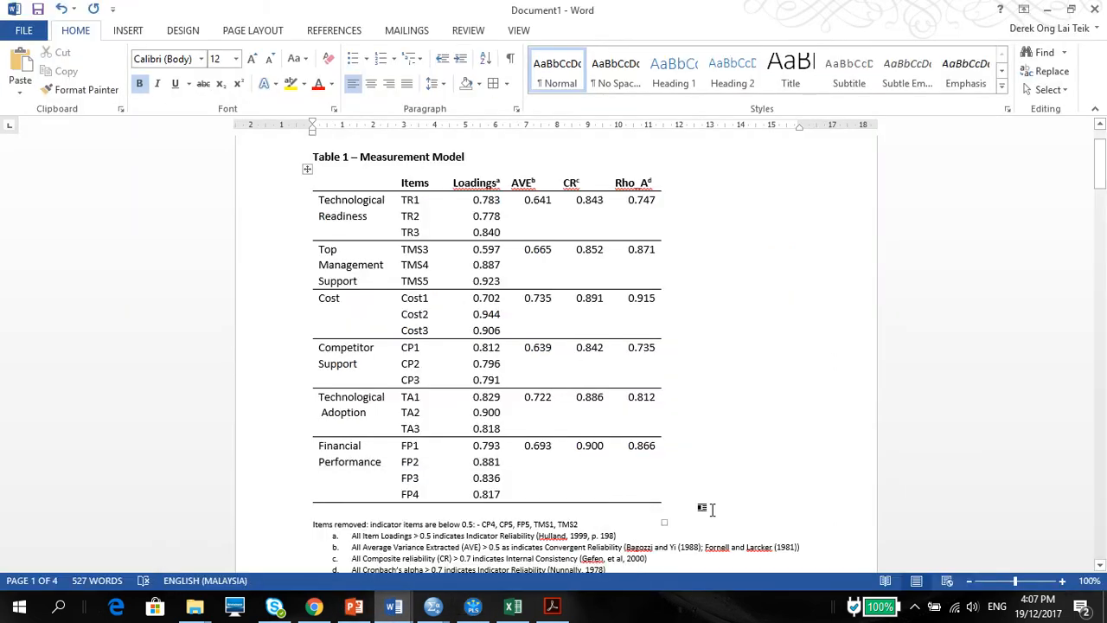
{"action": "left_click_drag", "start_coordinate": [1100, 165], "coordinate": [1099, 405]}
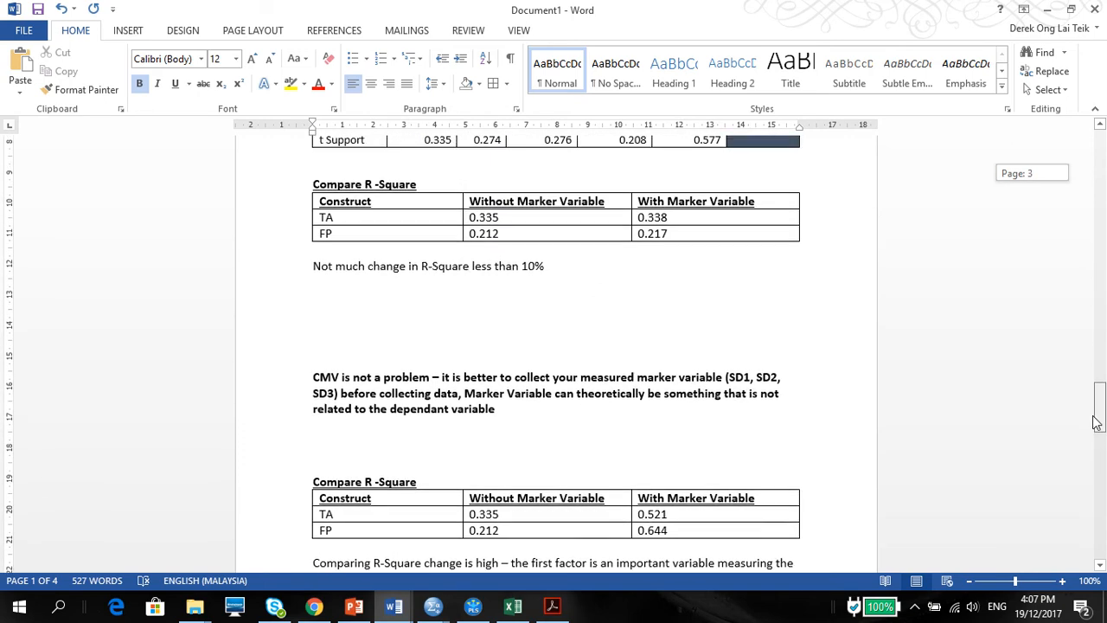
{"action": "left_click", "coordinate": [391, 171]}
{"action": "key", "text": "Return"}
{"action": "key", "text": "Return"}
{"action": "key", "text": "Return"}
{"action": "key", "text": "Return"}
{"action": "key", "text": "Return"}
{"action": "key", "text": "Return"}
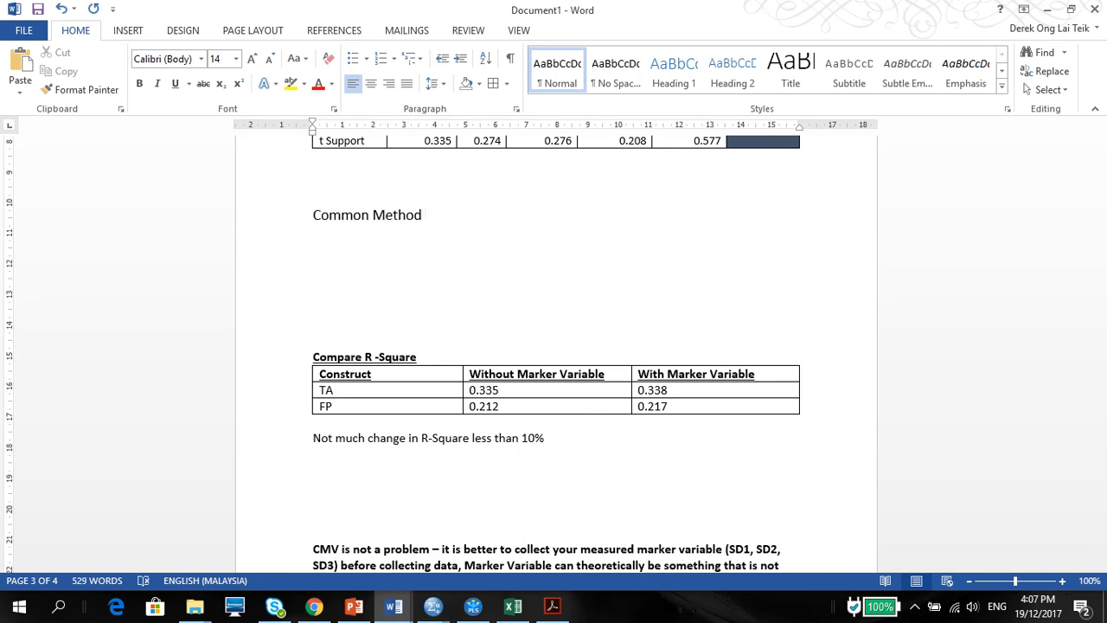
{"action": "type", "text": "Common Method Variance"}
{"action": "key", "text": "Return"}
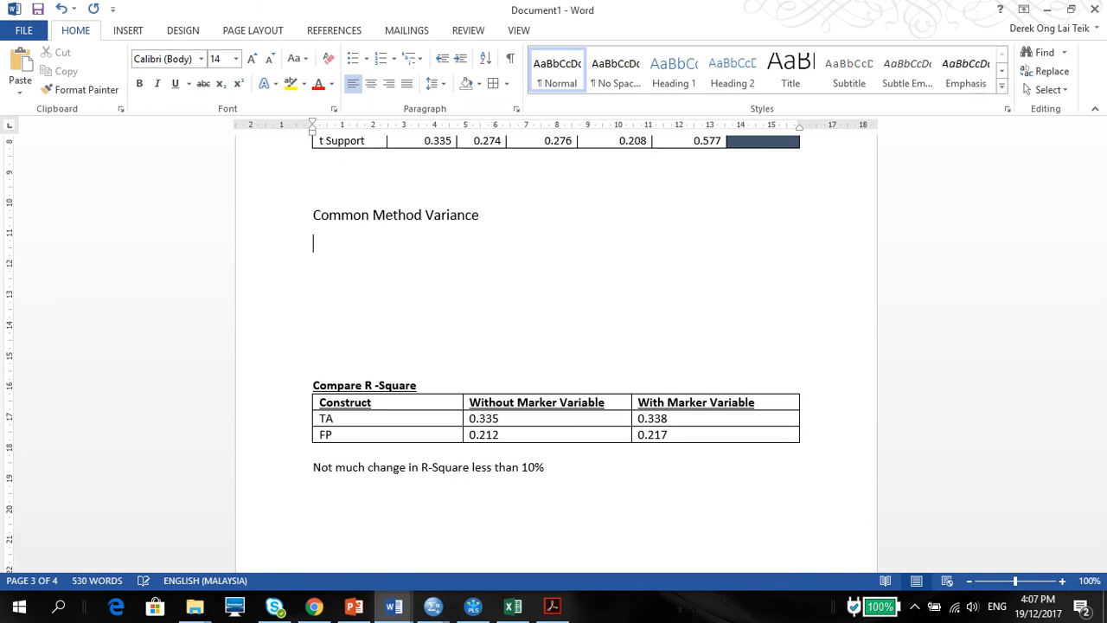
{"action": "key", "text": "ctrl+v"}
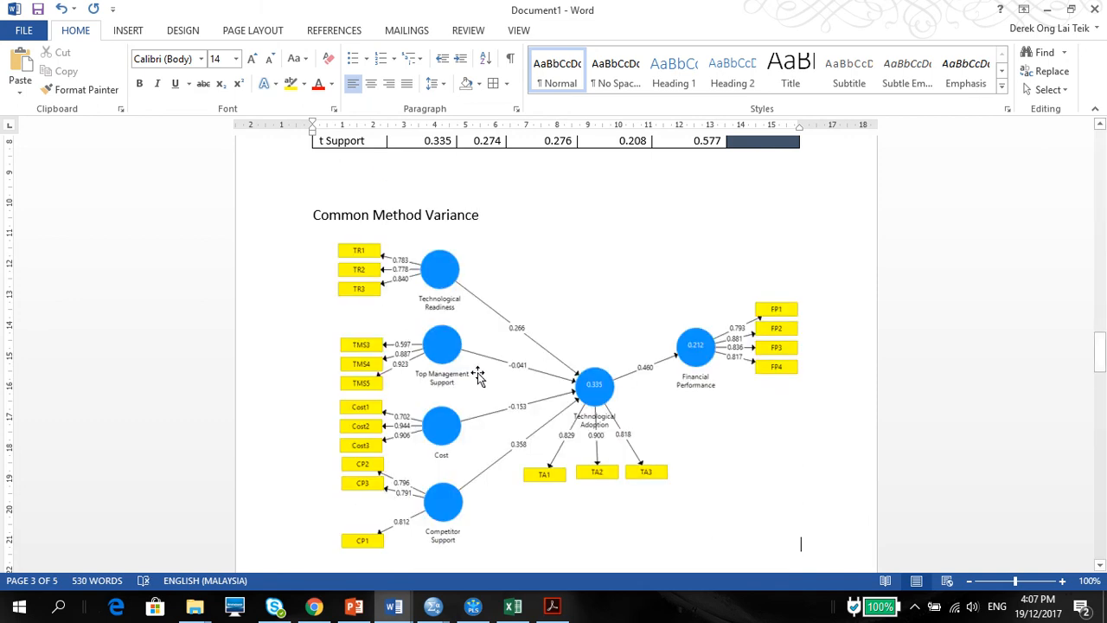
- Delete the blank lines between the pasted model image and the Compare R-Square table
{"action": "left_click_drag", "start_coordinate": [1100, 356], "coordinate": [1101, 402]}
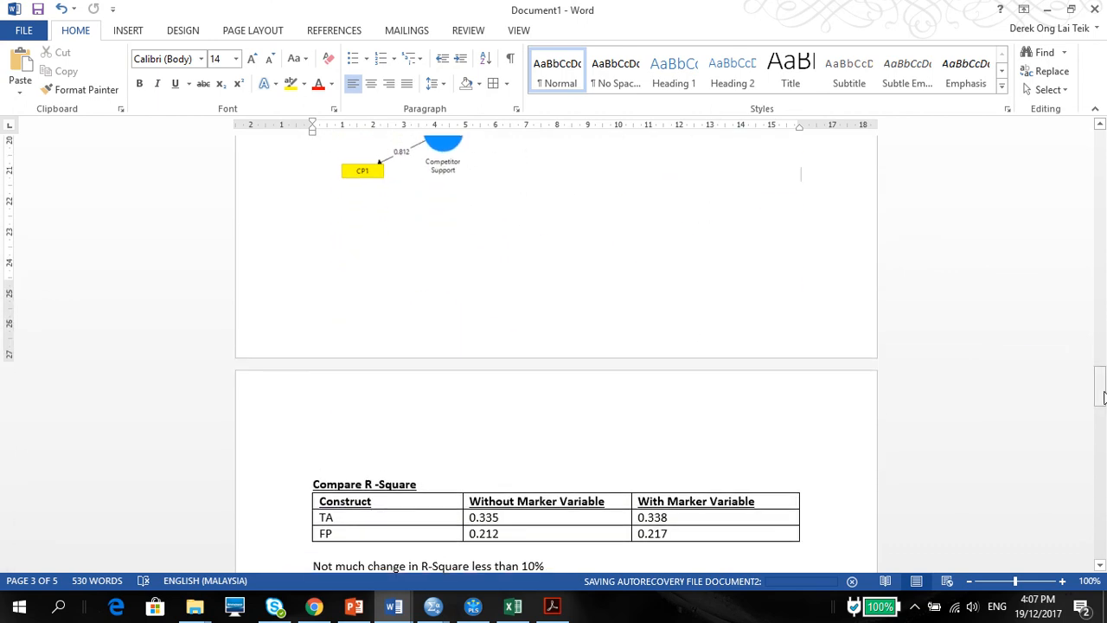
{"action": "left_click", "coordinate": [556, 220]}
{"action": "key", "text": "Delete"}
{"action": "key", "text": "Delete"}
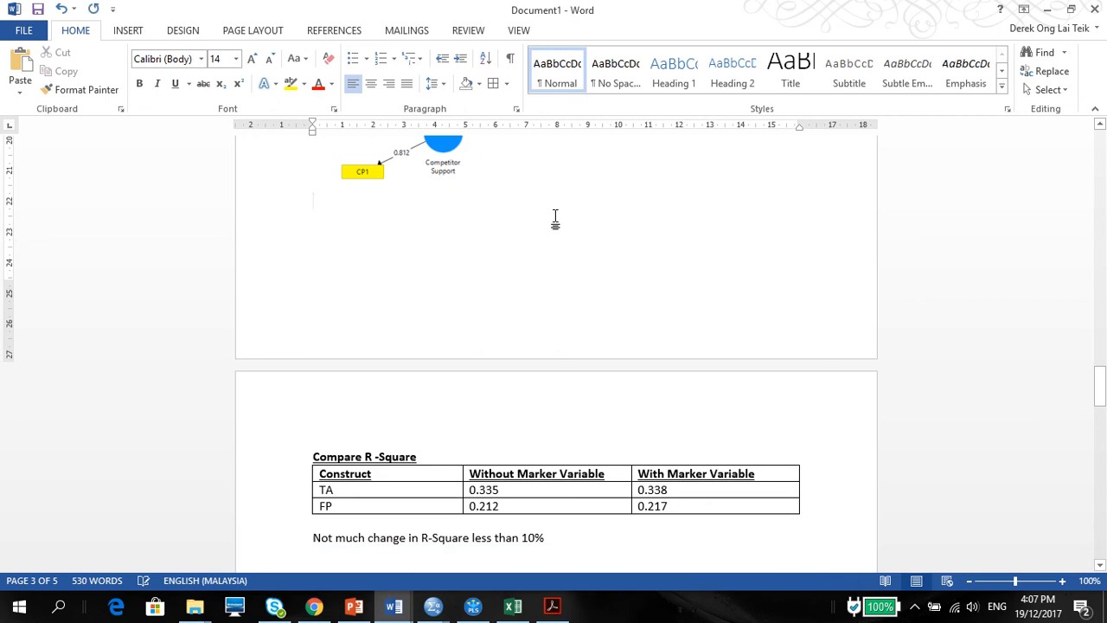
{"action": "key", "text": "Delete"}
{"action": "key", "text": "Delete"}
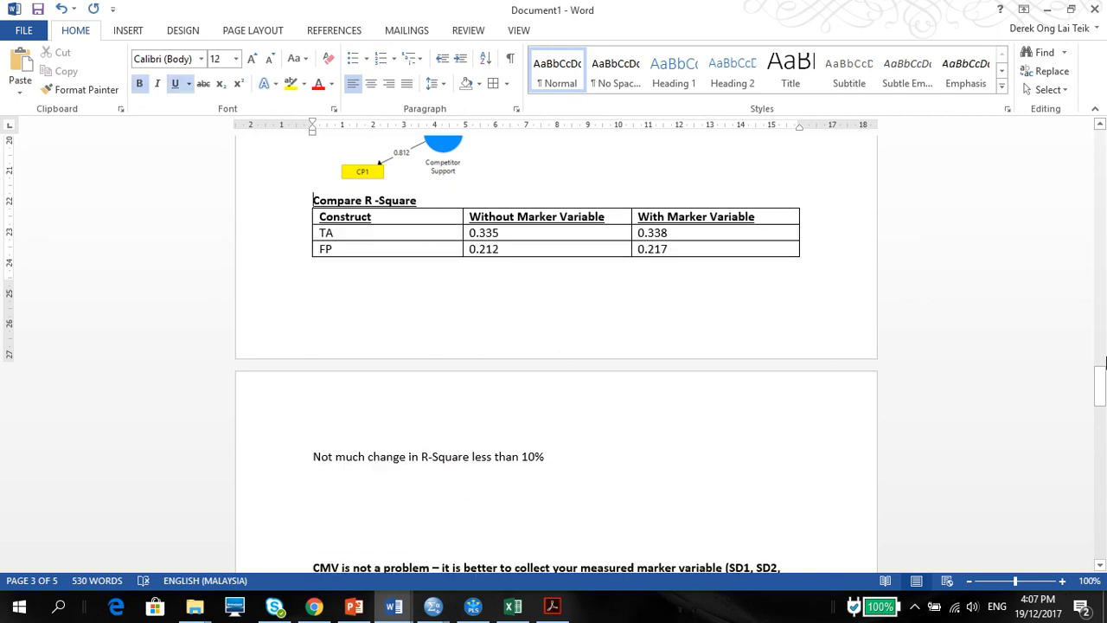
- Reduce the blank space between the correlation table and the Common Method Variance heading
{"action": "left_click_drag", "start_coordinate": [1102, 361], "coordinate": [1102, 338]}
{"action": "left_click", "coordinate": [494, 314]}
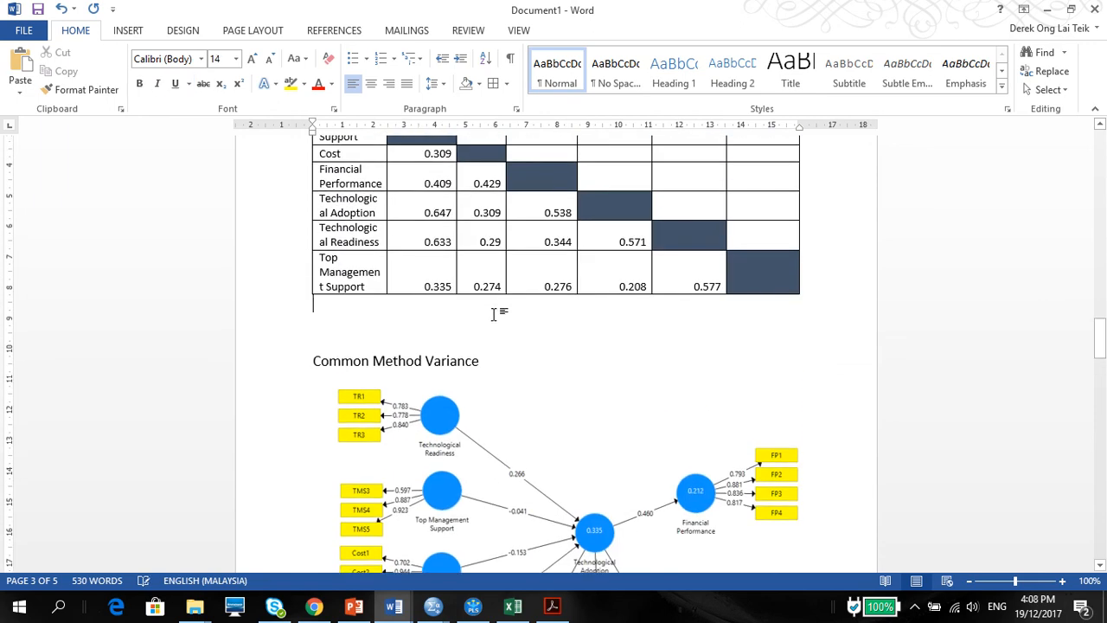
{"action": "key", "text": "Delete"}
{"action": "key", "text": "Delete"}
{"action": "key", "text": "Return"}
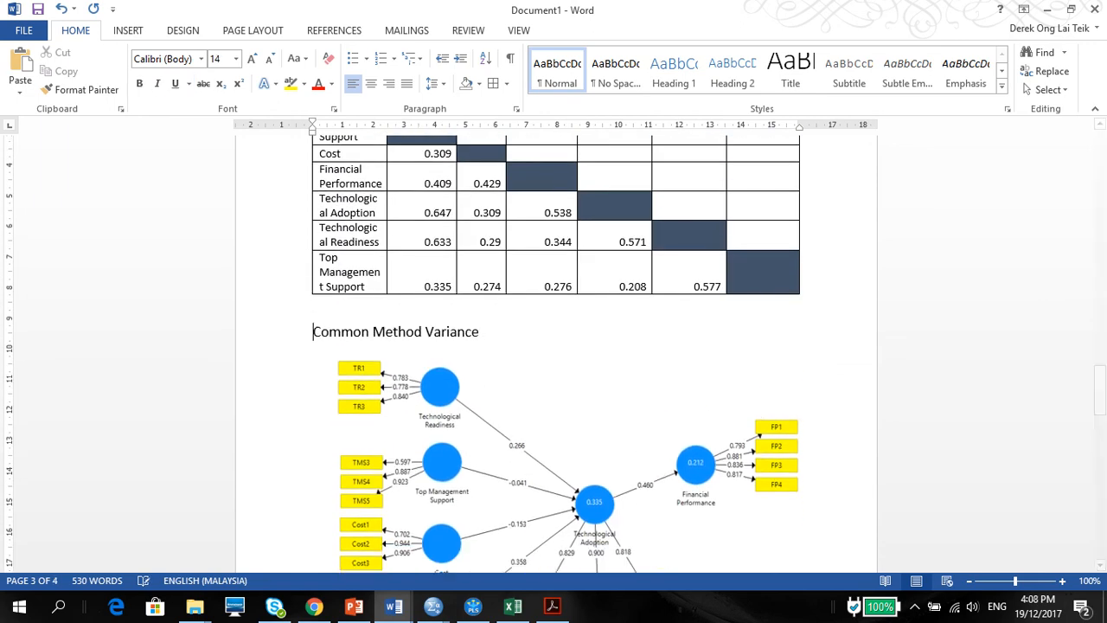
- Insert several blank lines between the pasted model image and the Compare R-Square table to make room for a second model image
{"action": "left_click_drag", "start_coordinate": [1102, 404], "coordinate": [1101, 441]}
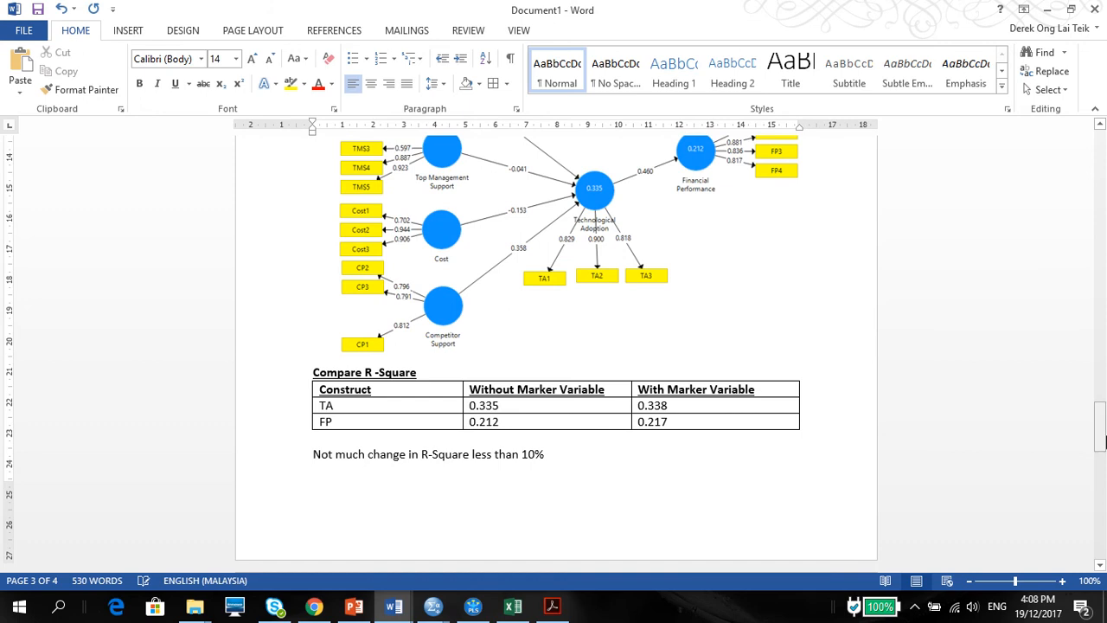
{"action": "left_click", "coordinate": [509, 404]}
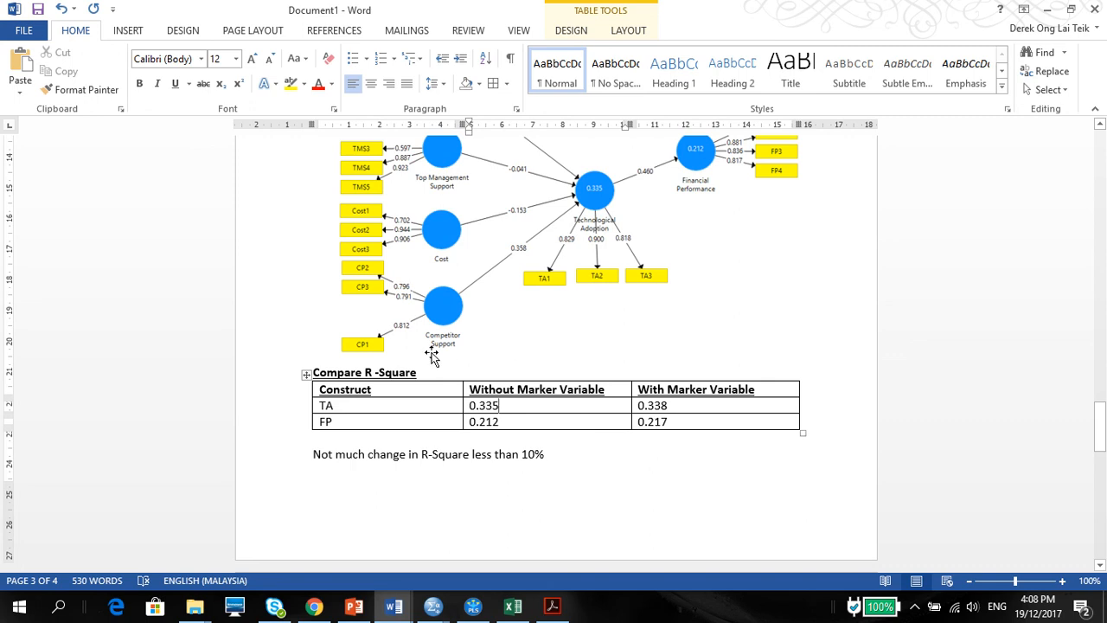
{"action": "left_click", "coordinate": [565, 349]}
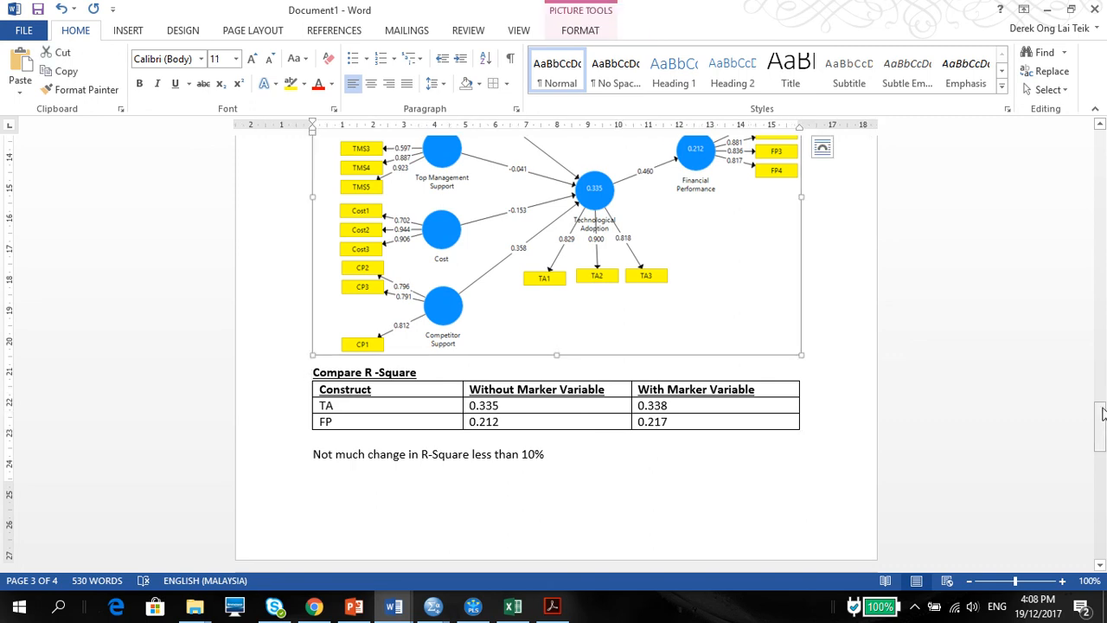
{"action": "mouse_move", "coordinate": [1103, 413]}
{"action": "left_mouse_down"}
{"action": "mouse_move", "coordinate": [1103, 394]}
{"action": "mouse_move", "coordinate": [1104, 423]}
{"action": "left_mouse_up"}
{"action": "left_click", "coordinate": [300, 438]}
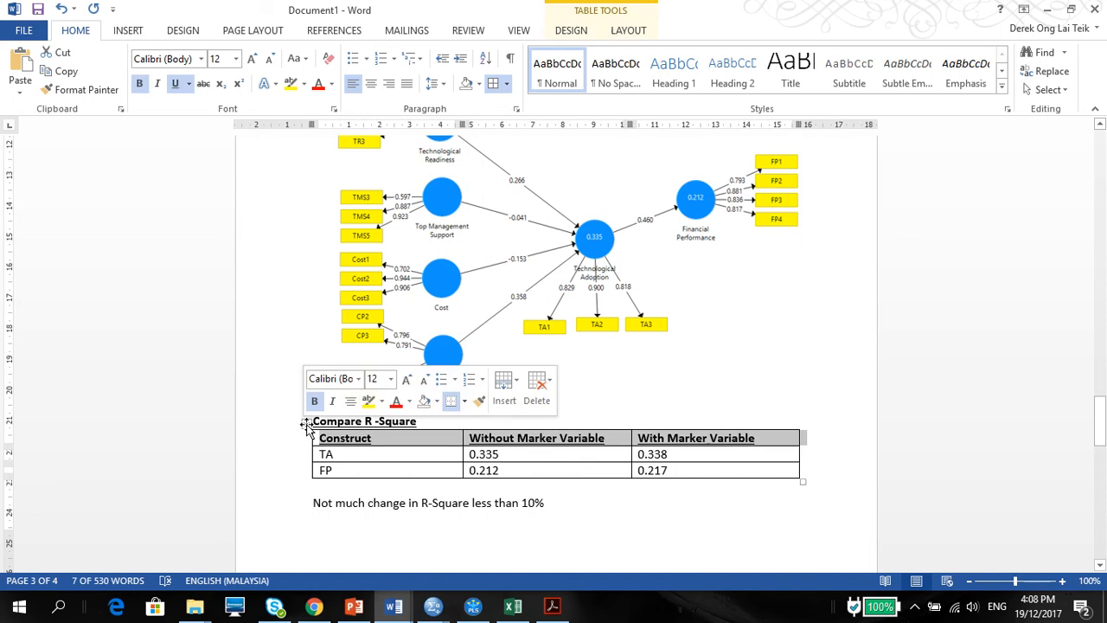
{"action": "left_click", "coordinate": [306, 424]}
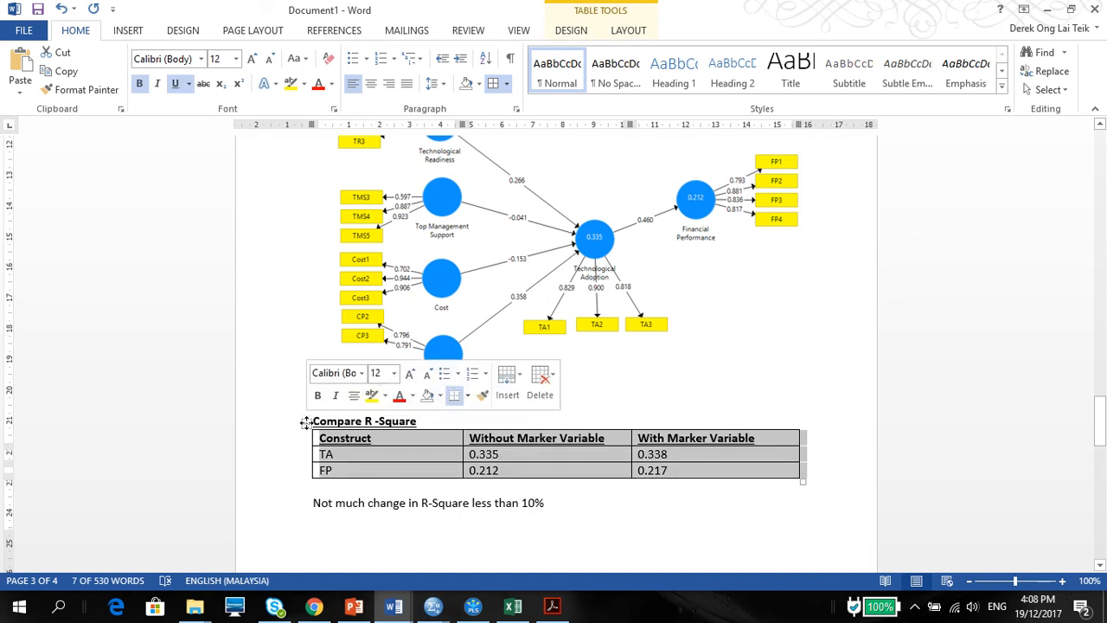
{"action": "left_click", "coordinate": [816, 376]}
{"action": "key", "text": "Return"}
{"action": "key", "text": "Return"}
{"action": "key", "text": "Return"}
{"action": "key", "text": "Return"}
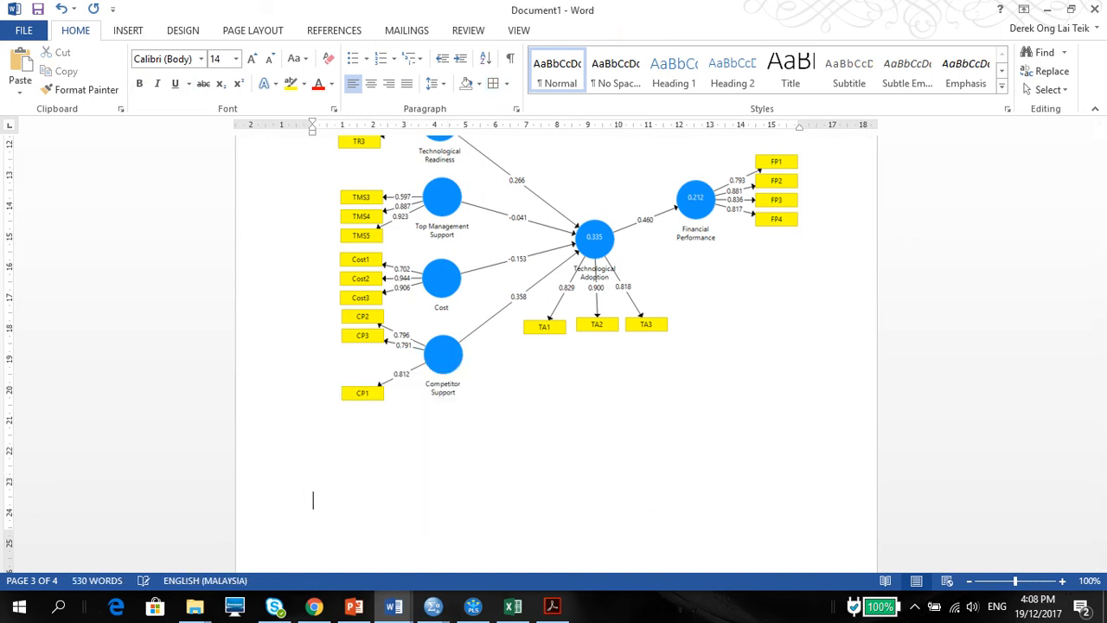
{"action": "key", "text": "Return"}
- Switch to SmartPLS, show the indicators of the ADOPT2 dataset and select the UnmeasuredMarker indicator
{"action": "left_click", "coordinate": [467, 609]}
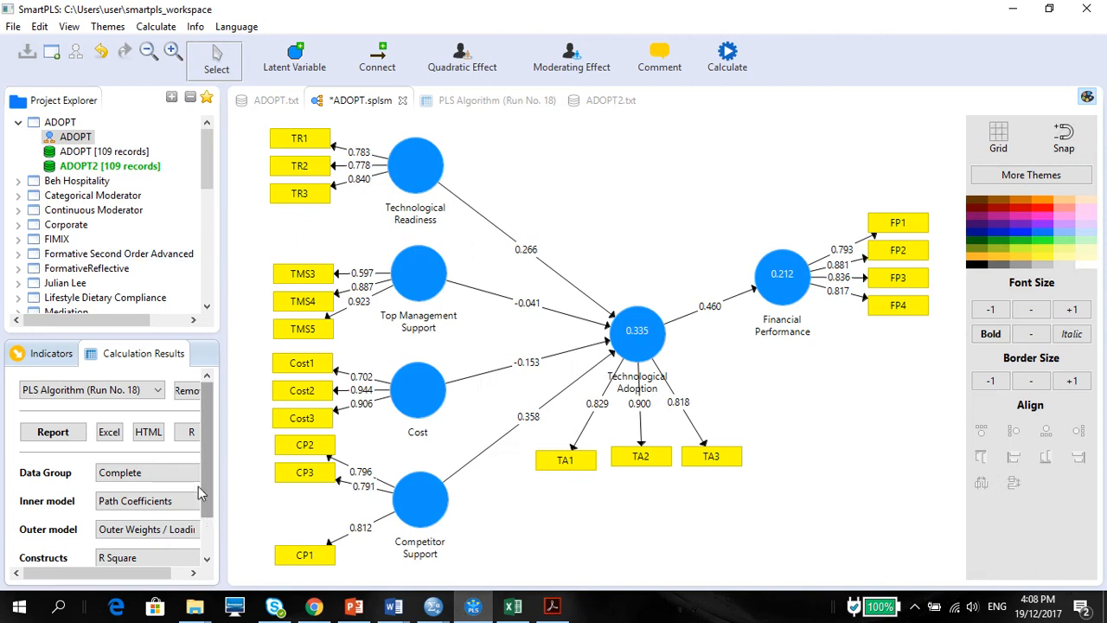
{"action": "left_click_drag", "start_coordinate": [208, 500], "coordinate": [209, 535]}
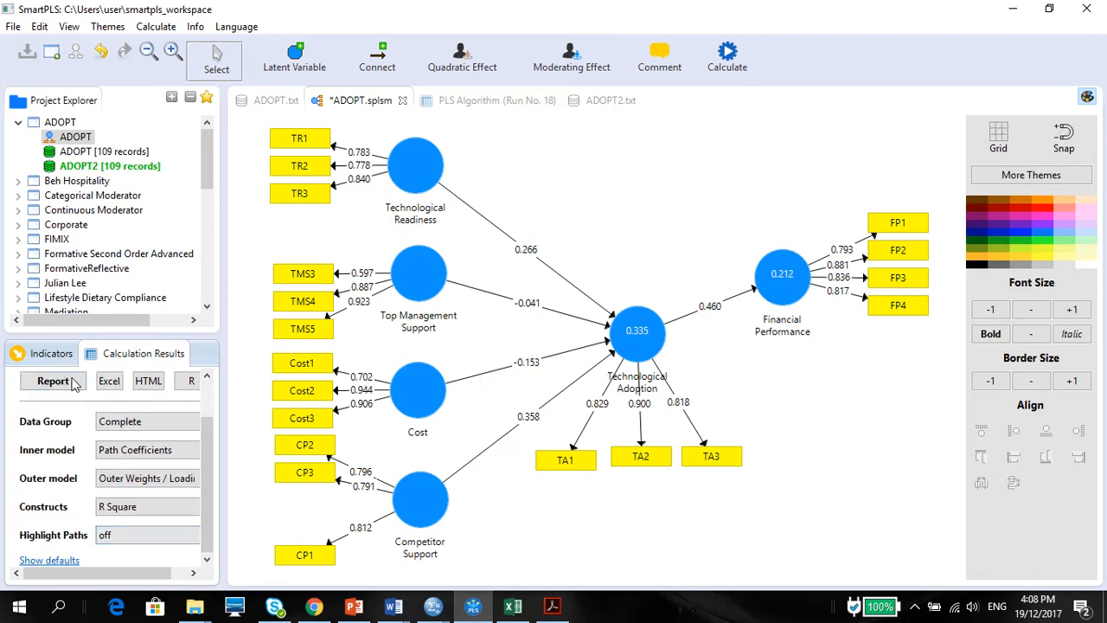
{"action": "left_click", "coordinate": [56, 172]}
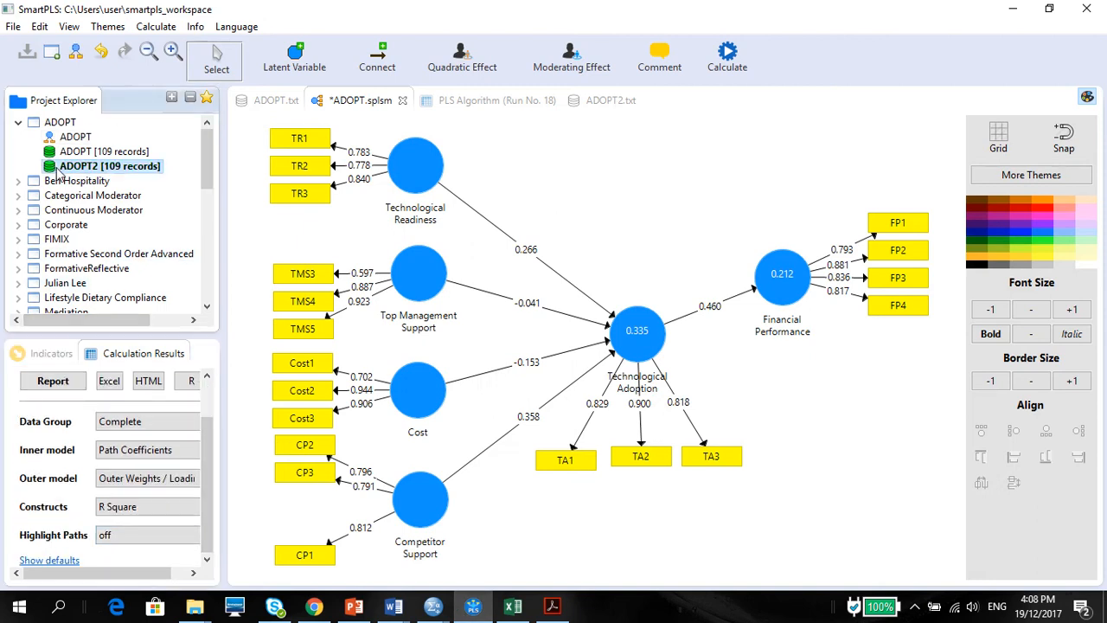
{"action": "left_click", "coordinate": [40, 354]}
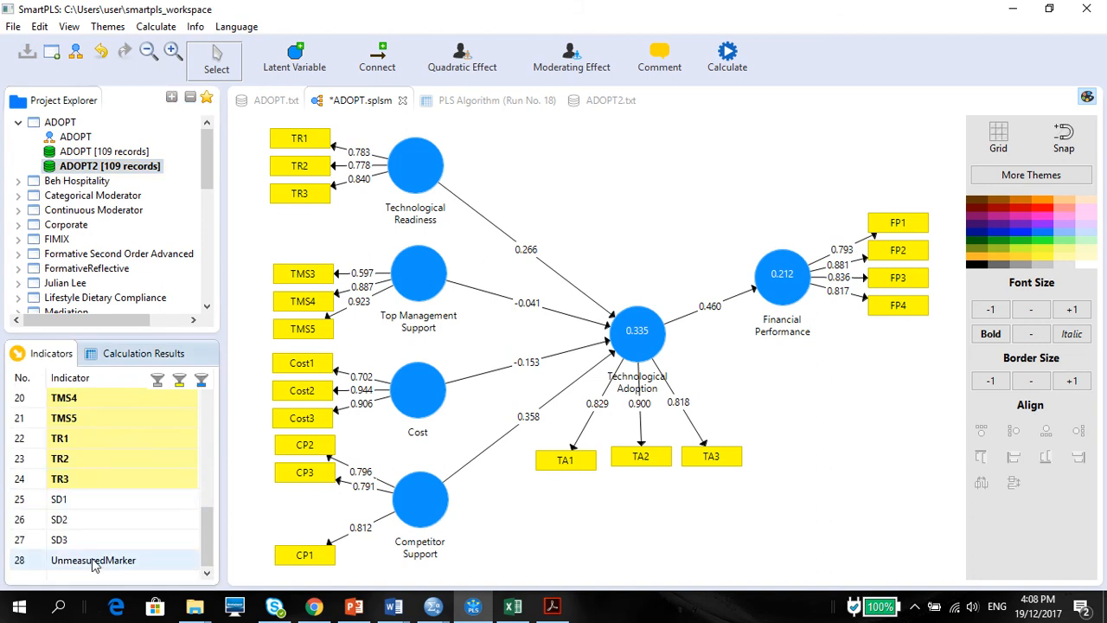
{"action": "left_click_drag", "start_coordinate": [93, 562], "coordinate": [121, 563]}
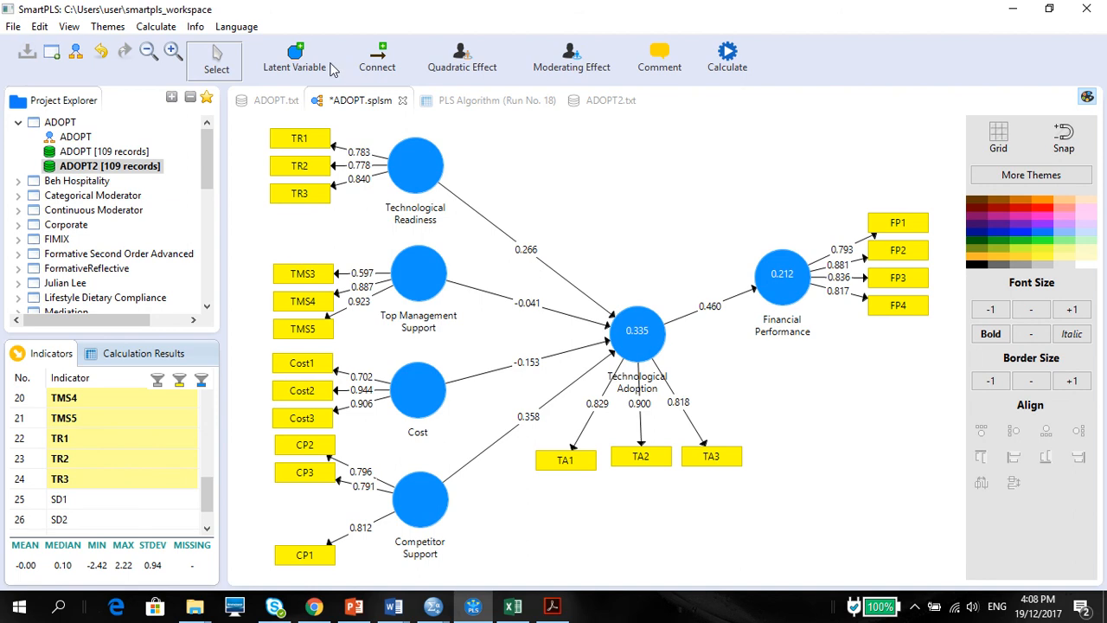
- Add two latent variables to the model, one above Financial Performance and one above Technological Adoption
{"action": "left_click", "coordinate": [294, 63]}
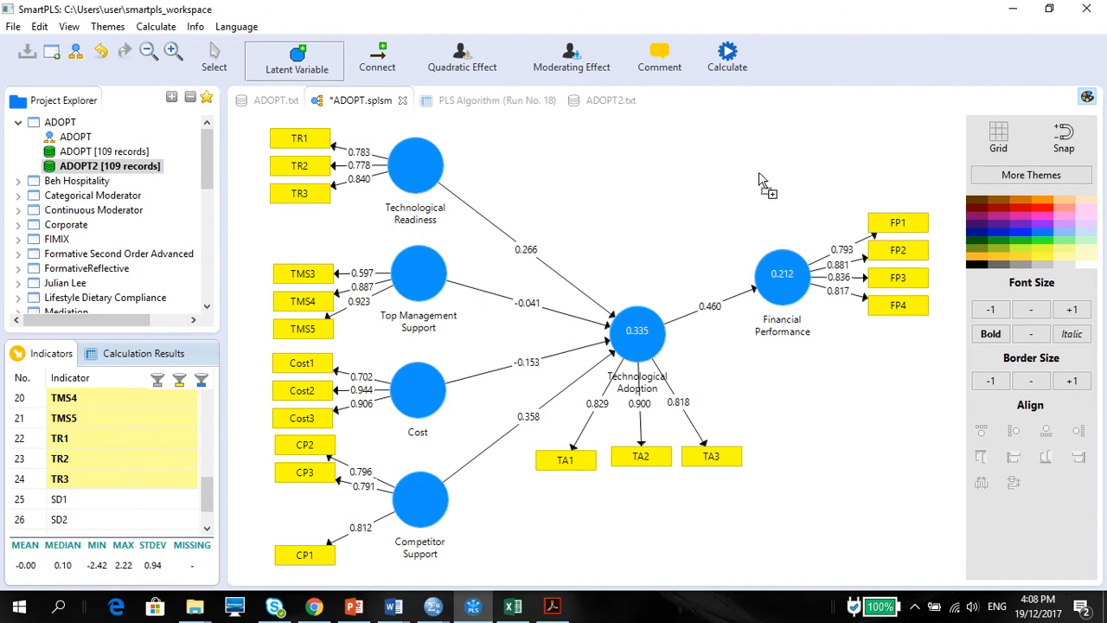
{"action": "left_click", "coordinate": [766, 182]}
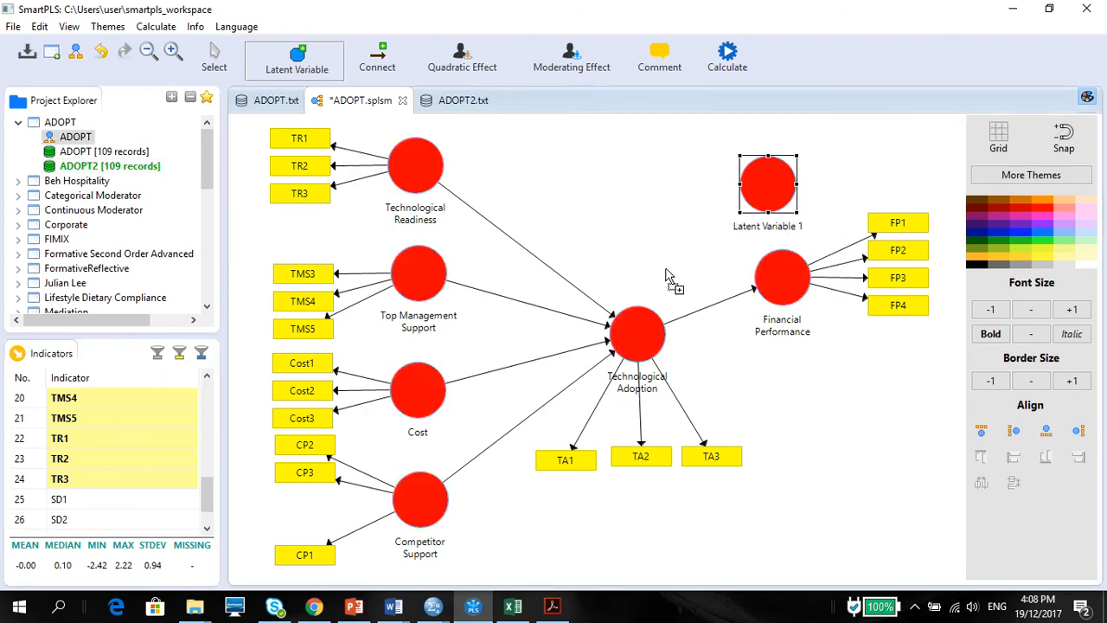
{"action": "left_click", "coordinate": [645, 238]}
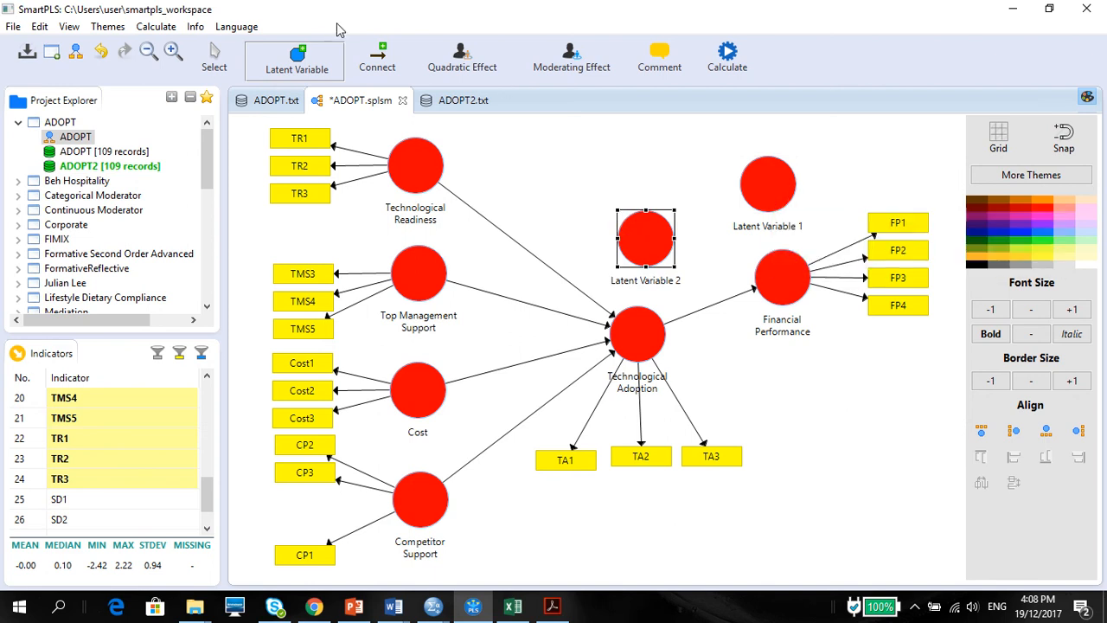
{"action": "left_click", "coordinate": [216, 55]}
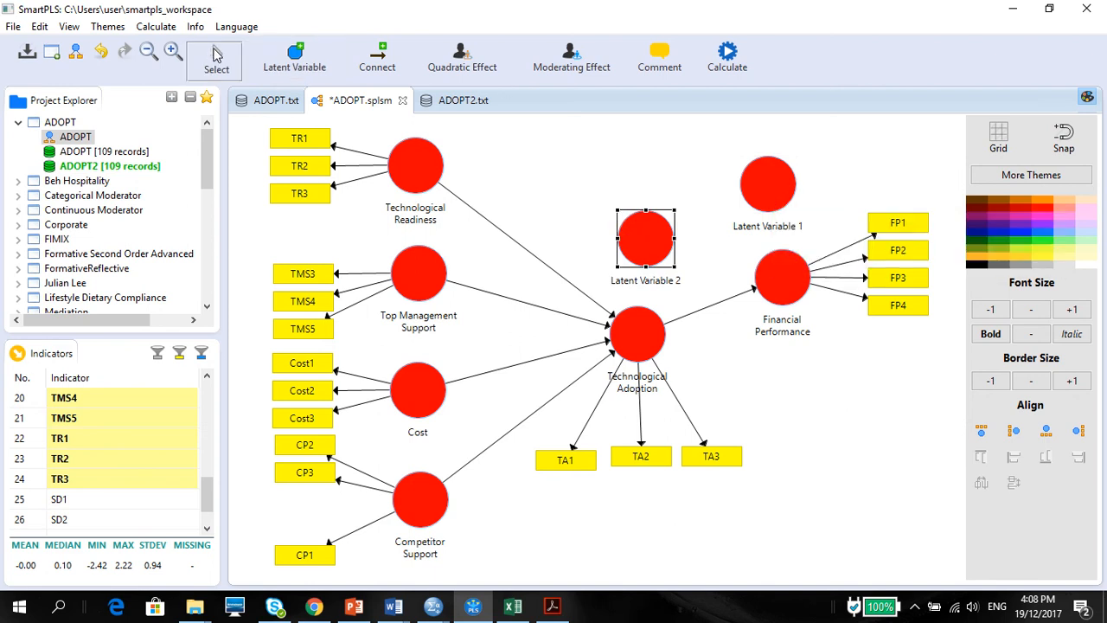
- Rename the new latent variable above Financial Performance to Unmeasured Marker
{"action": "right_click", "coordinate": [751, 201]}
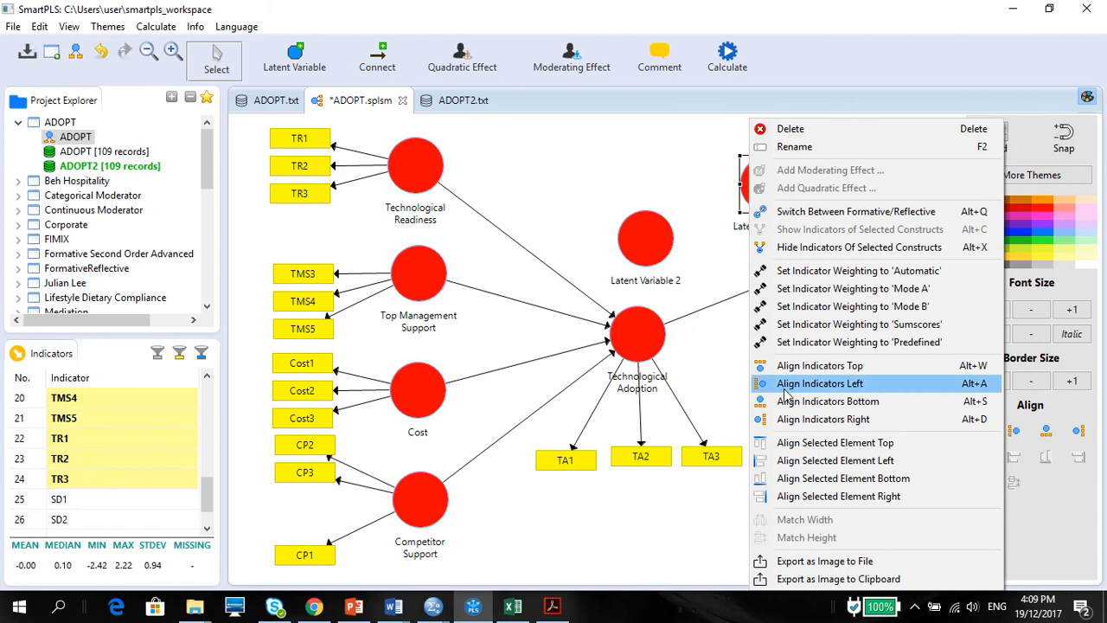
{"action": "left_click", "coordinate": [806, 149]}
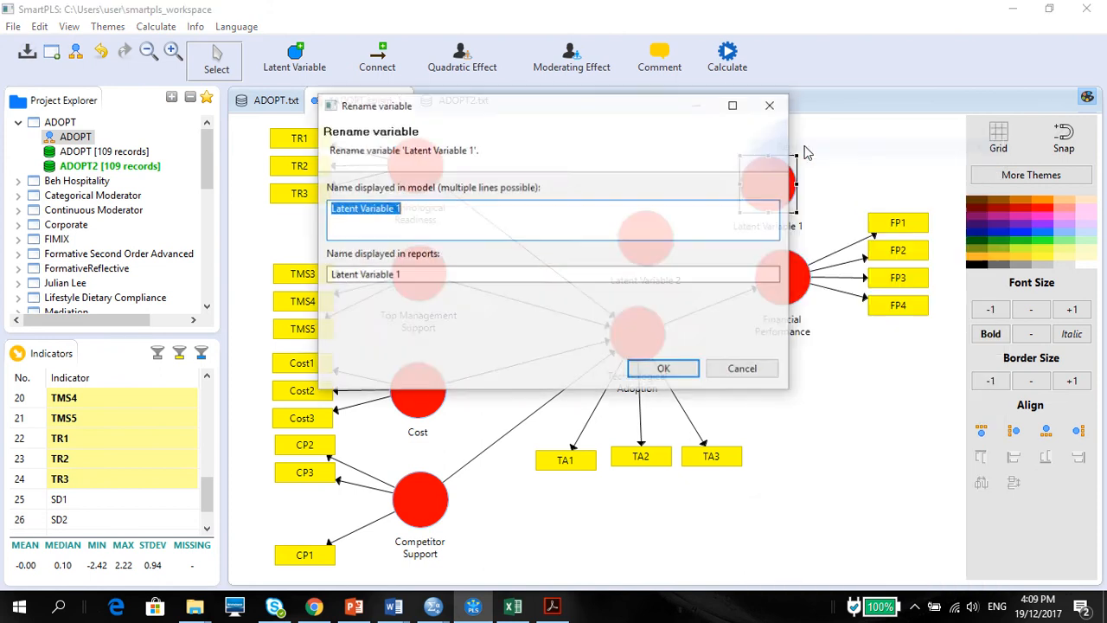
{"action": "type", "text": "U"}
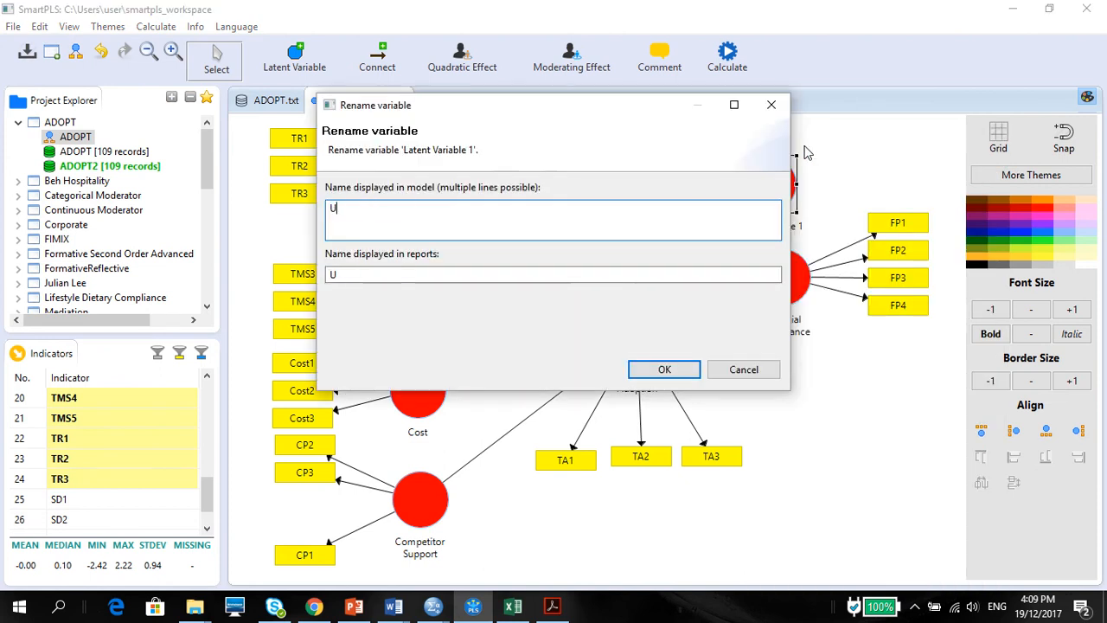
{"action": "type", "text": "nmeasured Marker"}
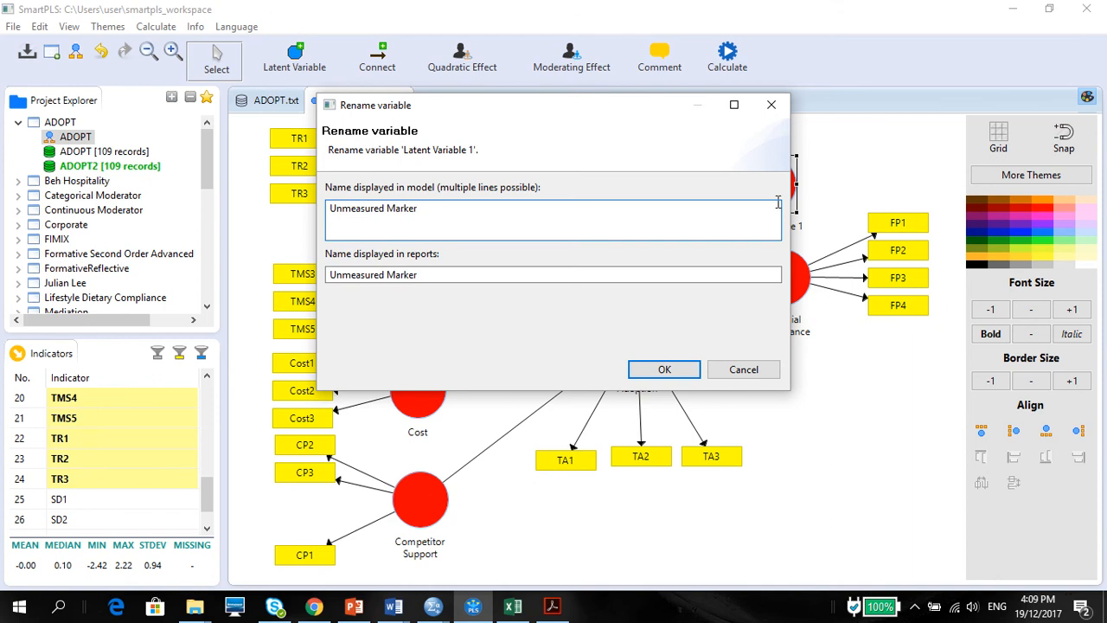
{"action": "left_click", "coordinate": [662, 370]}
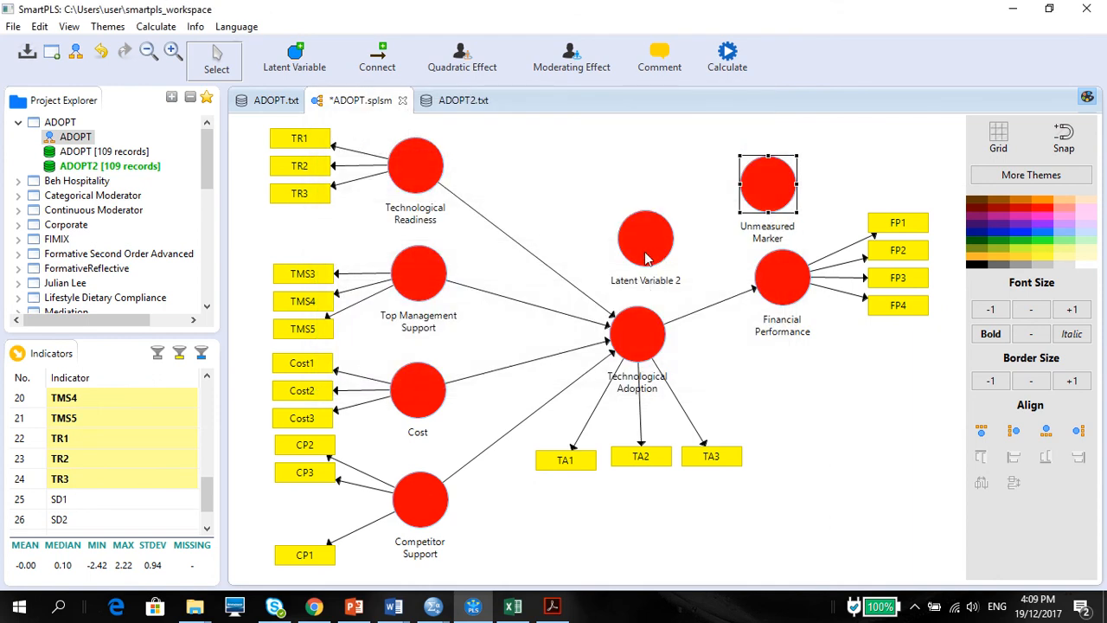
- Rename the new latent variable above Technological Adoption to Unmeasured Marker
{"action": "left_click", "coordinate": [645, 258]}
{"action": "right_click", "coordinate": [644, 258]}
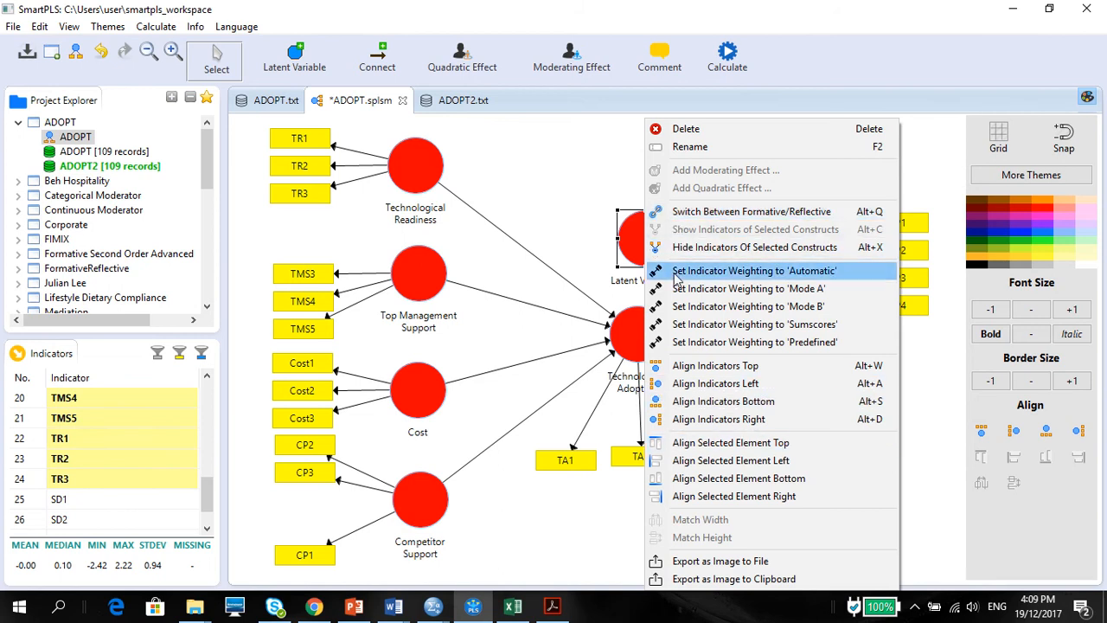
{"action": "left_click", "coordinate": [683, 146]}
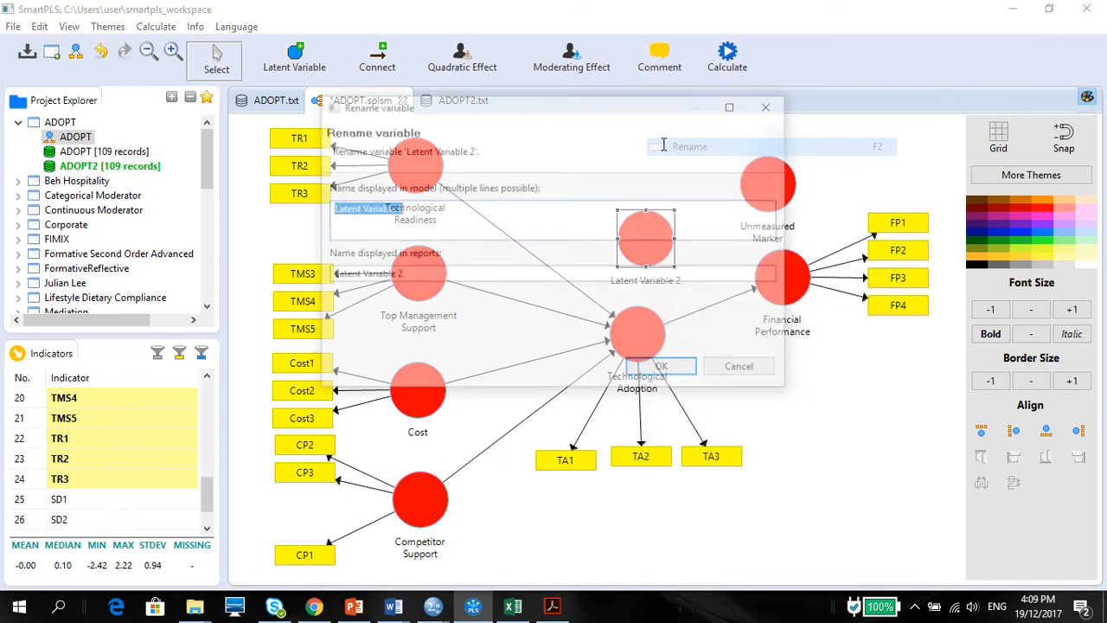
{"action": "key", "text": "BackSpace"}
{"action": "type", "text": "Unmeasured Marker"}
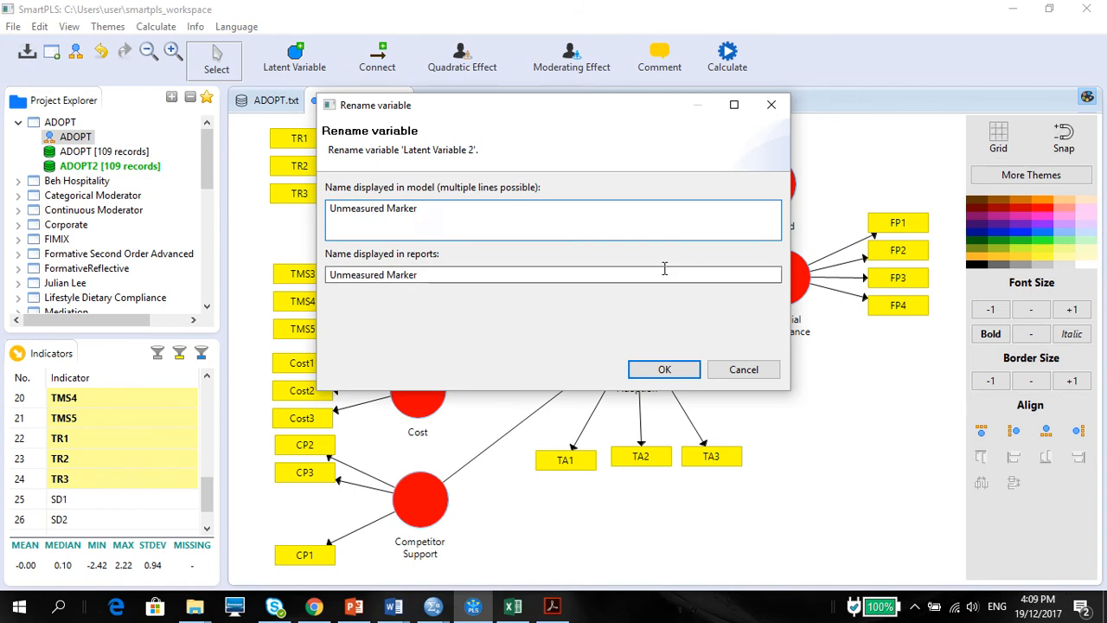
{"action": "left_click", "coordinate": [662, 369]}
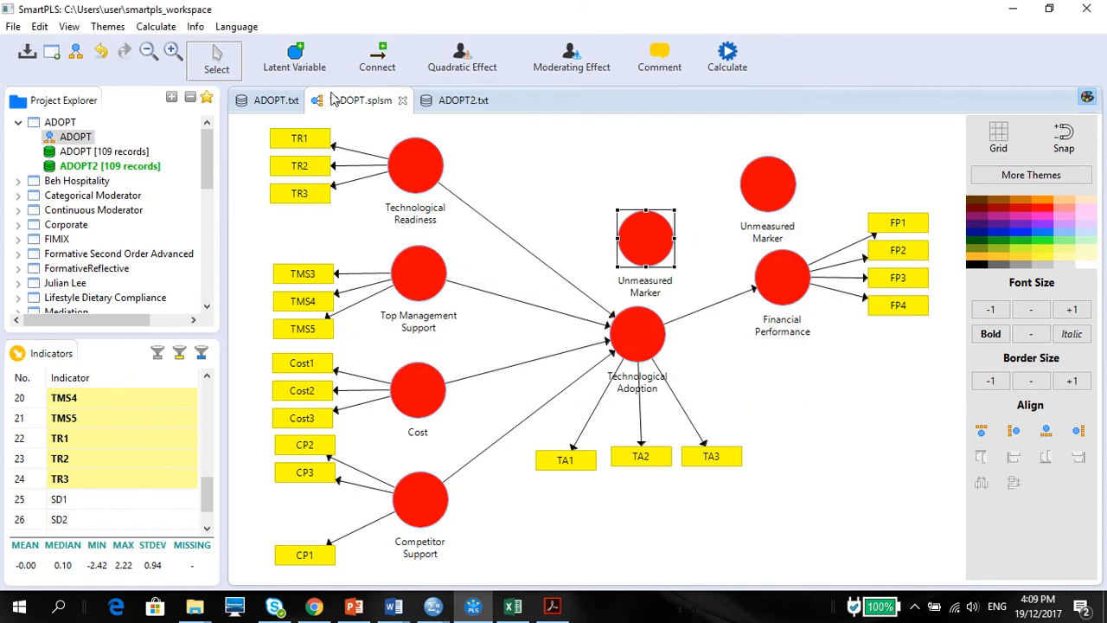
- Draw paths from one marker construct to Technological Adoption and from the other marker construct to Financial Performance
{"action": "left_click", "coordinate": [377, 63]}
{"action": "left_click", "coordinate": [647, 240]}
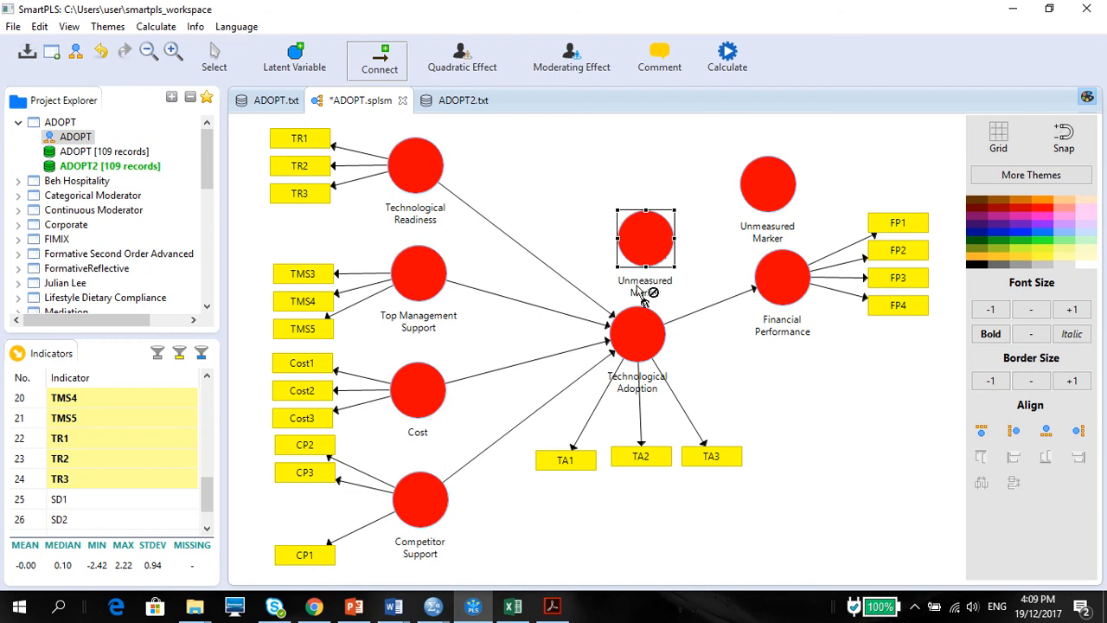
{"action": "left_click", "coordinate": [769, 201]}
{"action": "left_click", "coordinate": [773, 261]}
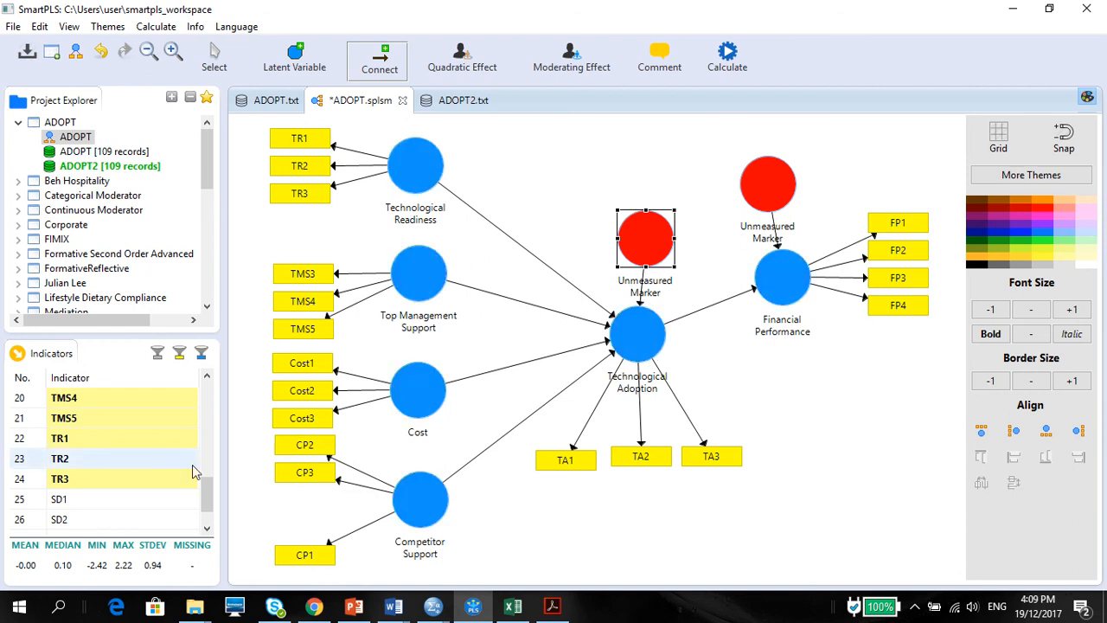
- Assign the UnmeasuredMarker indicator to each of the two marker constructs
{"action": "scroll", "coordinate": [208, 510], "scroll_direction": "down", "scroll_amount": 2}
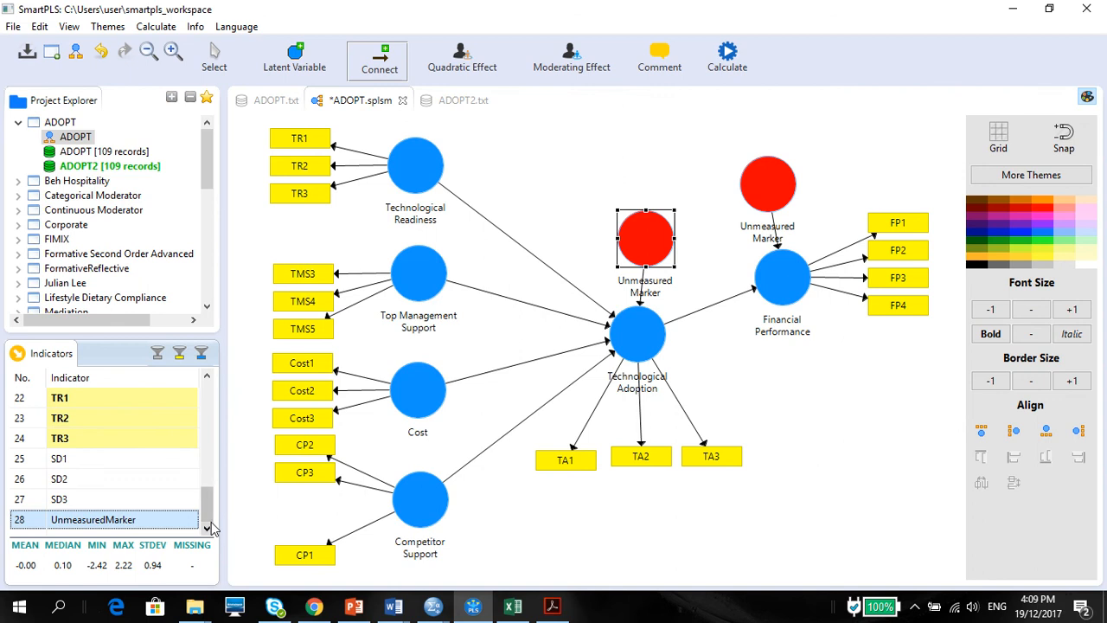
{"action": "mouse_move", "coordinate": [141, 521]}
{"action": "left_mouse_down"}
{"action": "mouse_move", "coordinate": [165, 493]}
{"action": "mouse_move", "coordinate": [413, 410]}
{"action": "mouse_move", "coordinate": [554, 261]}
{"action": "mouse_move", "coordinate": [630, 252]}
{"action": "left_mouse_up"}
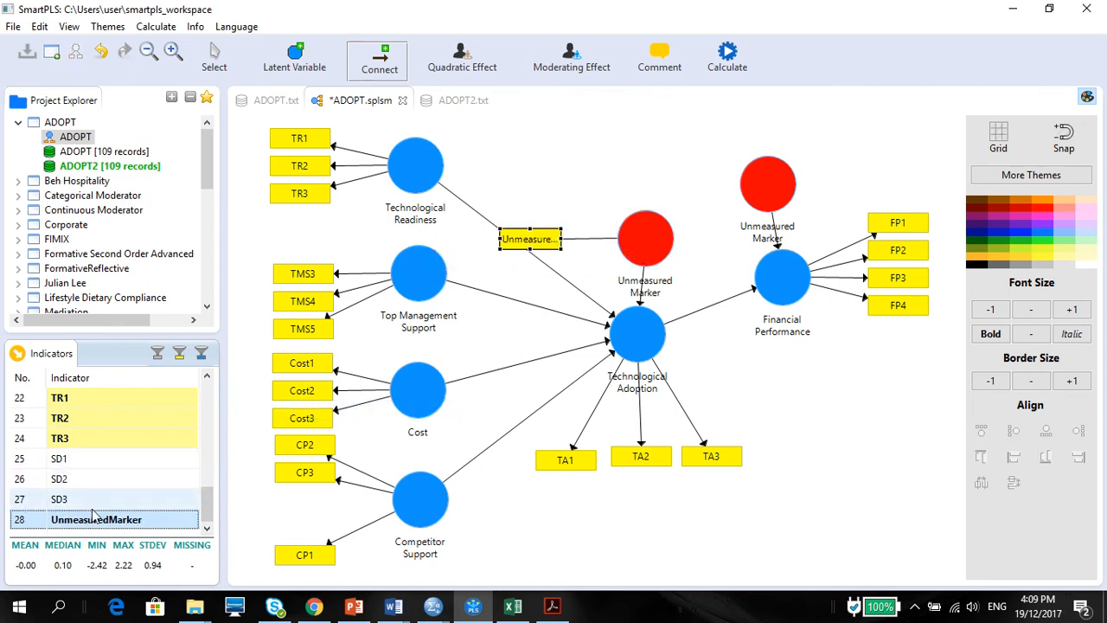
{"action": "left_click_drag", "start_coordinate": [97, 526], "coordinate": [763, 192]}
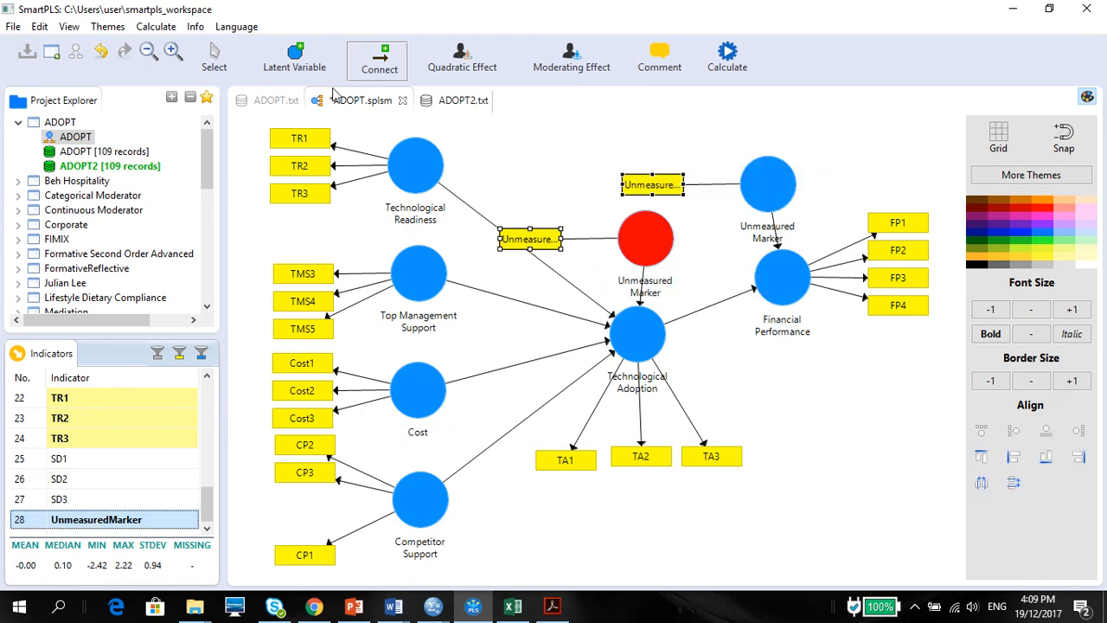
- Move both marker indicators upward and shift the marker construct above Technological Adoption slightly to the left
{"action": "left_click", "coordinate": [209, 64]}
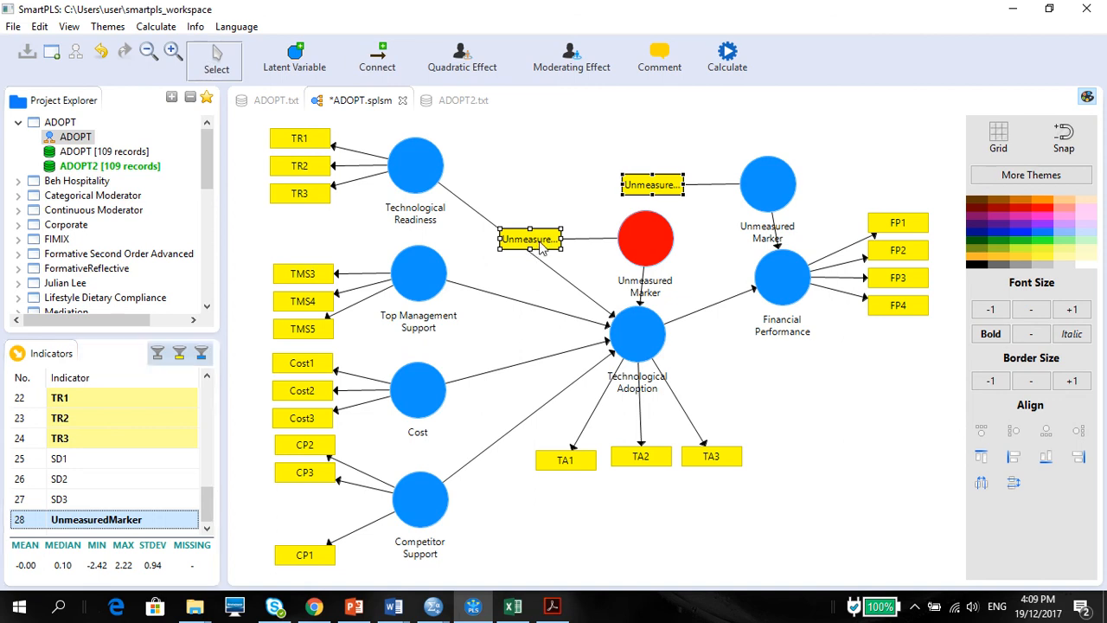
{"action": "left_click_drag", "start_coordinate": [541, 245], "coordinate": [545, 197]}
{"action": "left_click", "coordinate": [658, 250]}
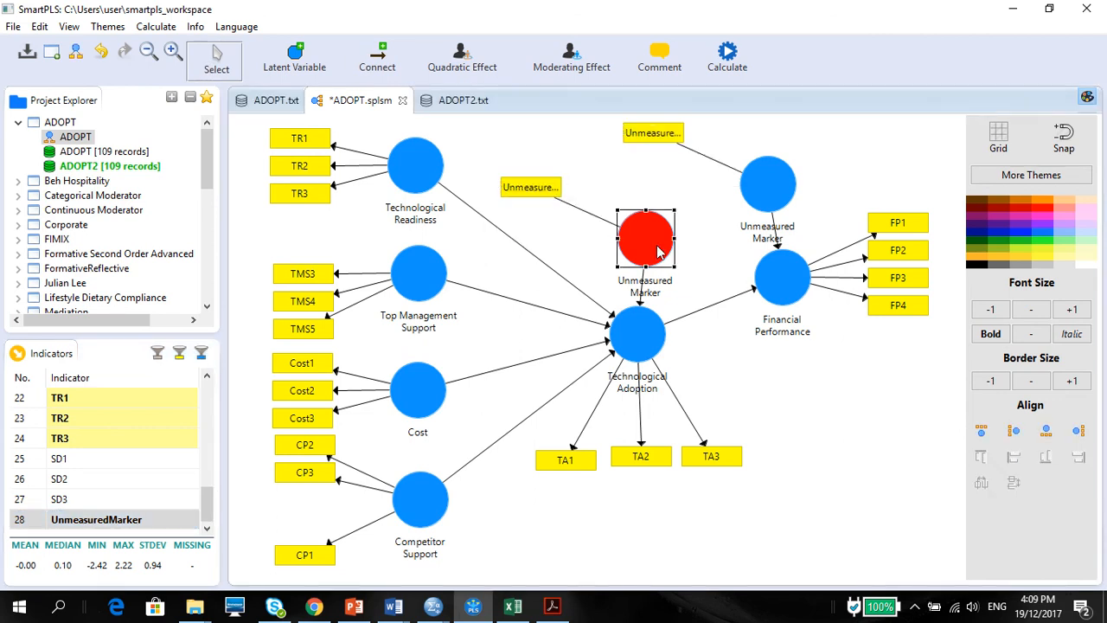
{"action": "mouse_move", "coordinate": [657, 248]}
{"action": "left_mouse_down"}
{"action": "mouse_move", "coordinate": [669, 204]}
{"action": "mouse_move", "coordinate": [635, 243]}
{"action": "left_mouse_up"}
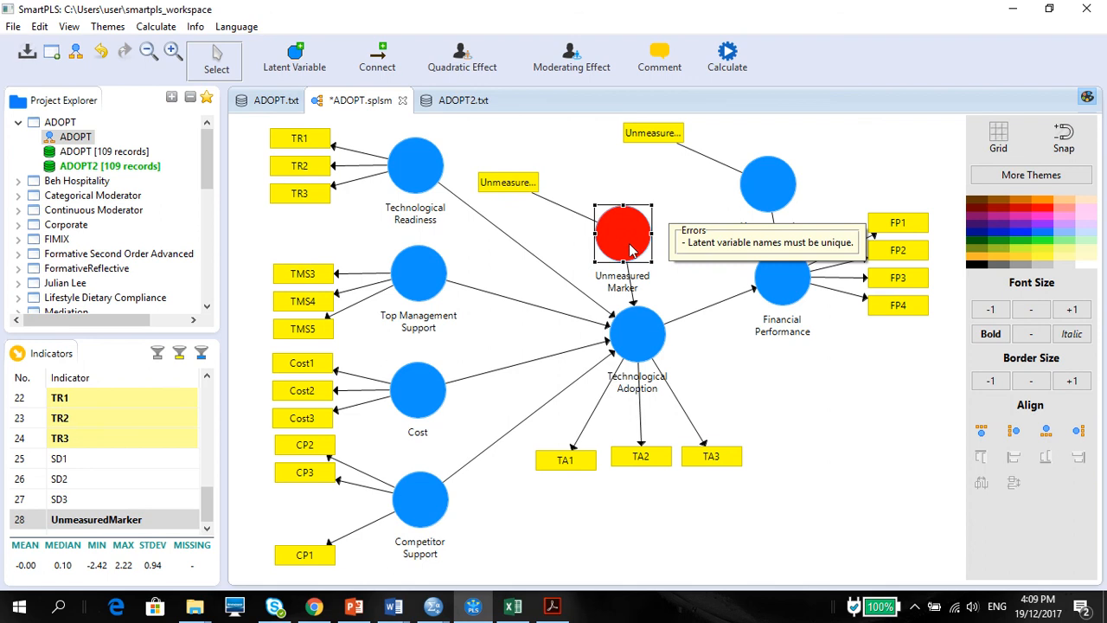
- Rename the marker construct above Technological Adoption to Unmeasured MarkerTA
{"action": "right_click", "coordinate": [631, 250]}
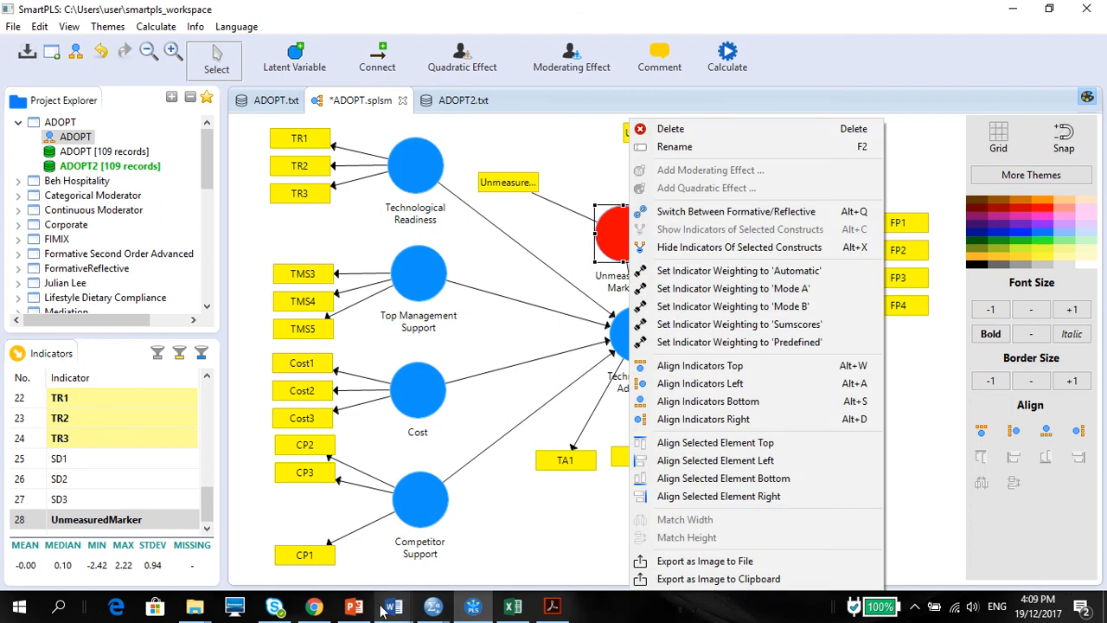
{"action": "left_click", "coordinate": [672, 147]}
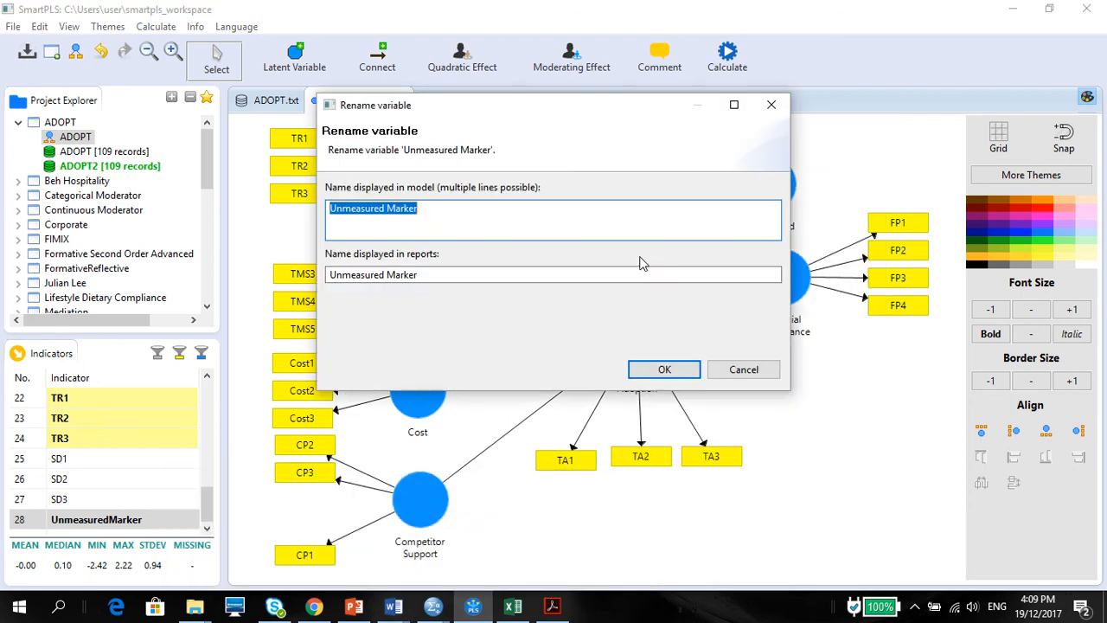
{"action": "left_click", "coordinate": [442, 211]}
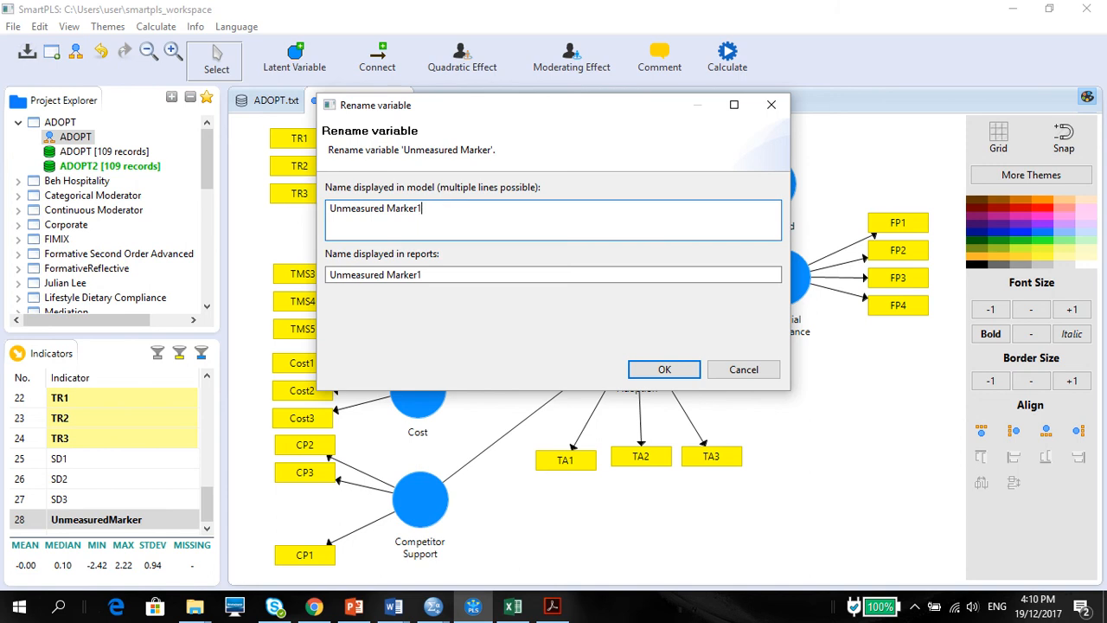
{"action": "left_click_drag", "start_coordinate": [564, 110], "coordinate": [690, 413]}
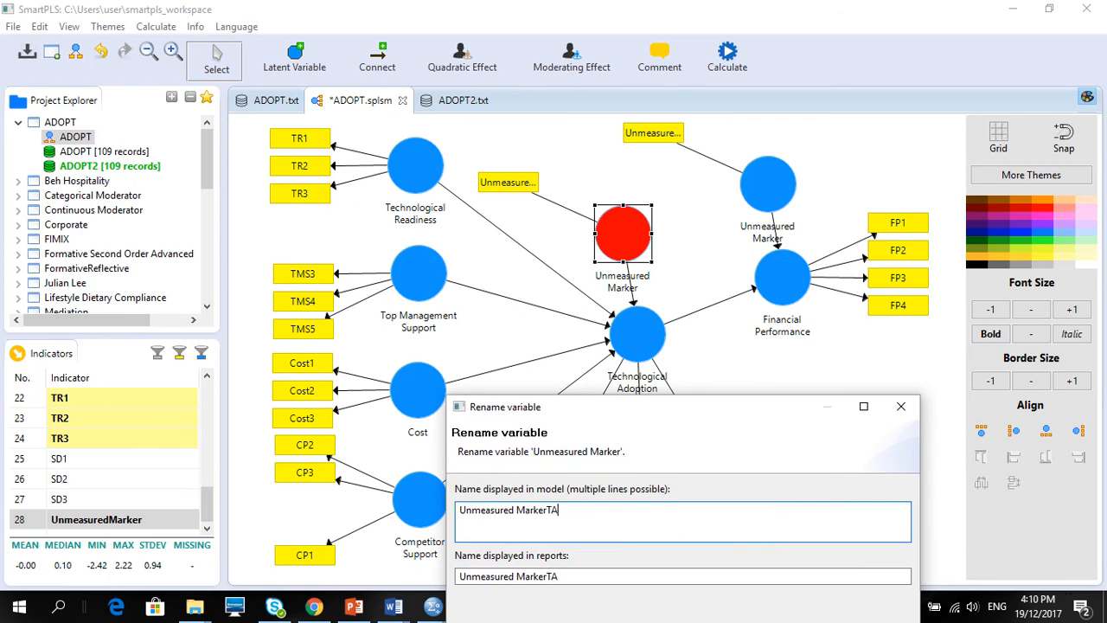
{"action": "left_click_drag", "start_coordinate": [756, 415], "coordinate": [462, 231]}
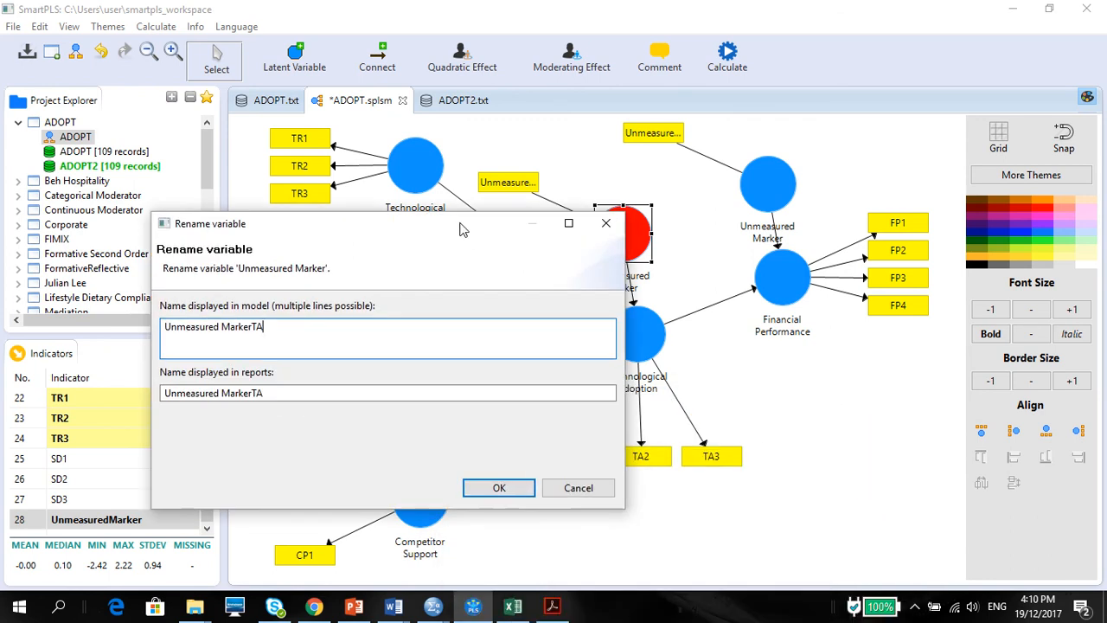
{"action": "left_click", "coordinate": [499, 488]}
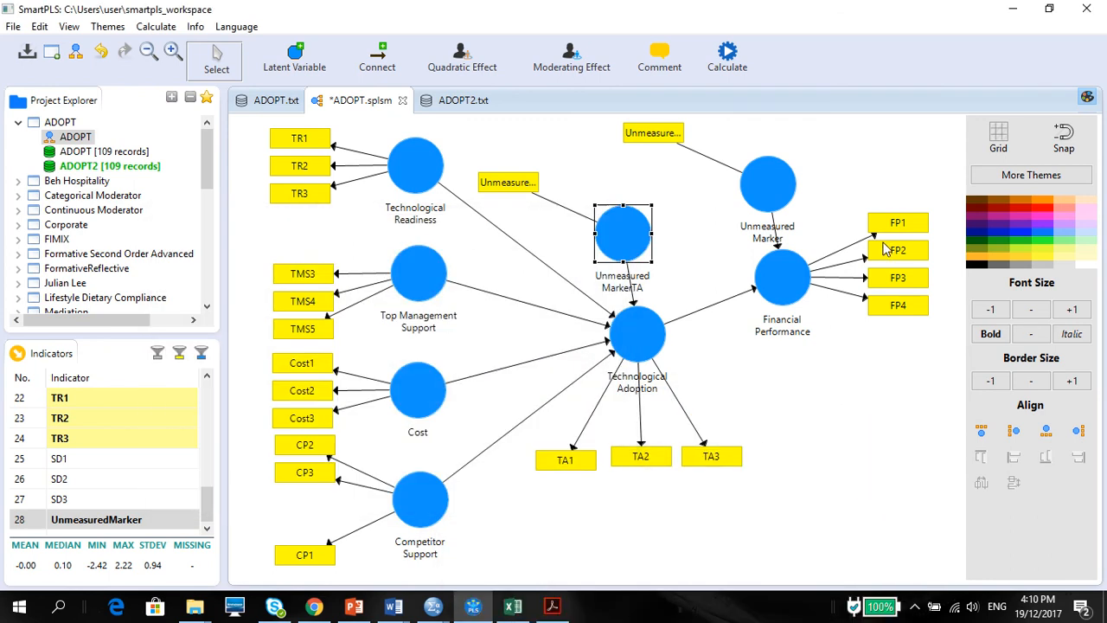
- Rename the marker construct above Financial Performance to Unmeasured MarkerFP
{"action": "left_click", "coordinate": [783, 199]}
{"action": "right_click", "coordinate": [781, 199]}
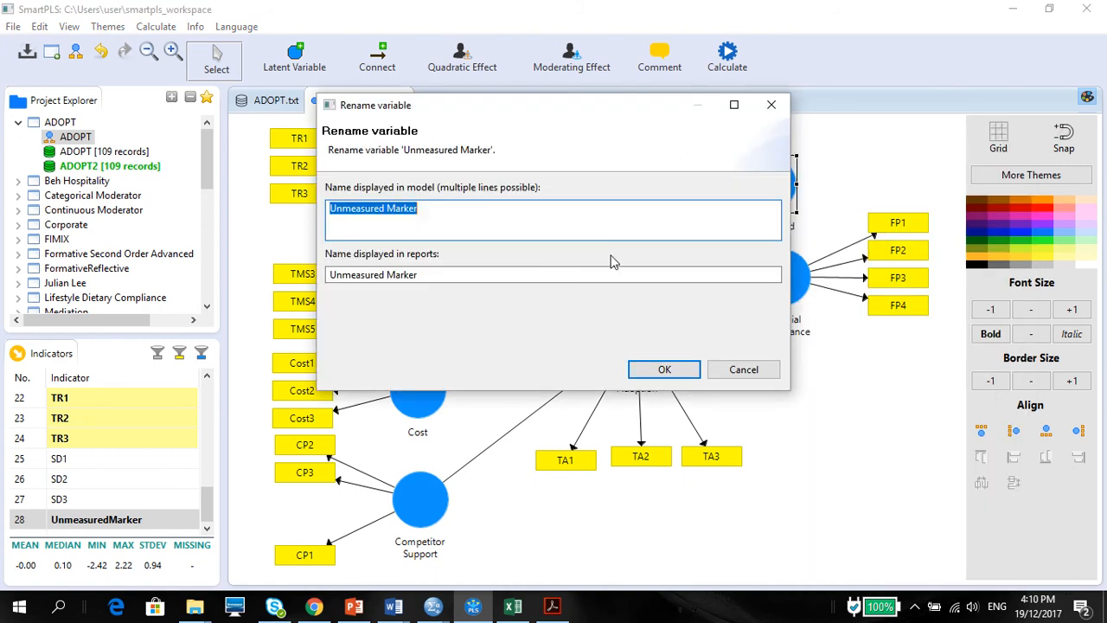
{"action": "left_click", "coordinate": [498, 214]}
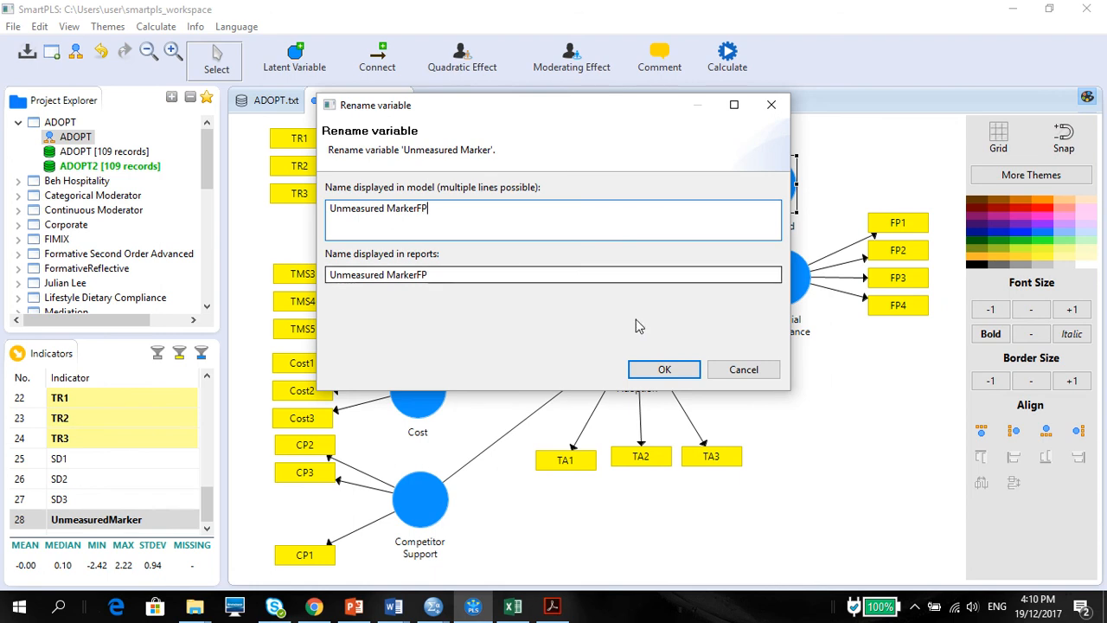
{"action": "left_click", "coordinate": [664, 368]}
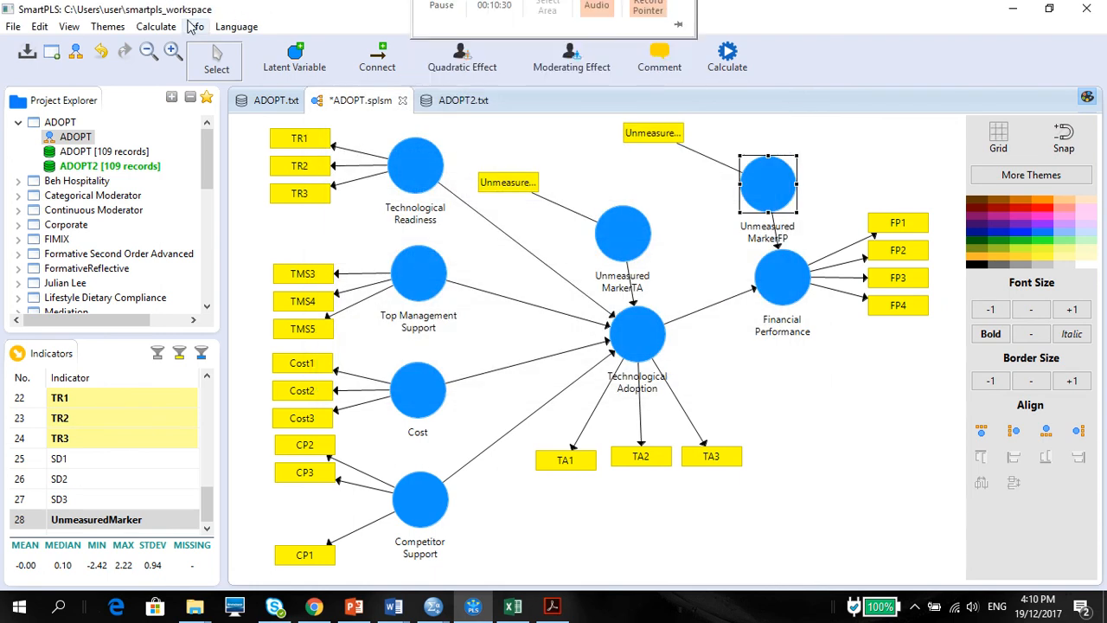
- Run the PLS Algorithm with the Path weighting scheme and 300 maximum iterations, and return to the ADOPT model diagram
{"action": "left_click", "coordinate": [154, 26]}
{"action": "left_click", "coordinate": [151, 47]}
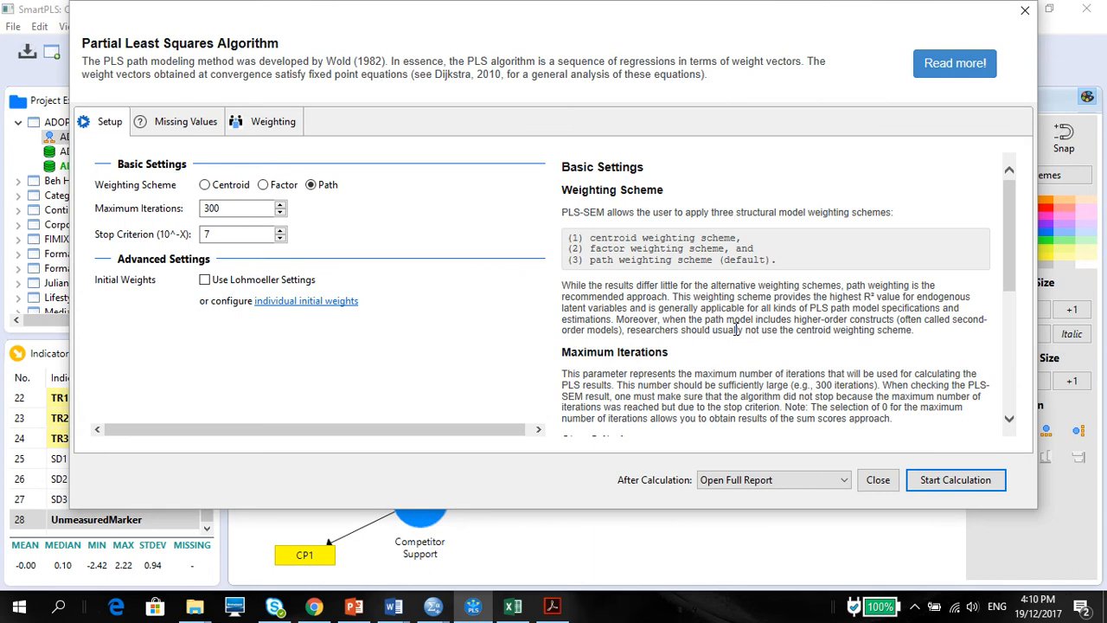
{"action": "left_click", "coordinate": [964, 481]}
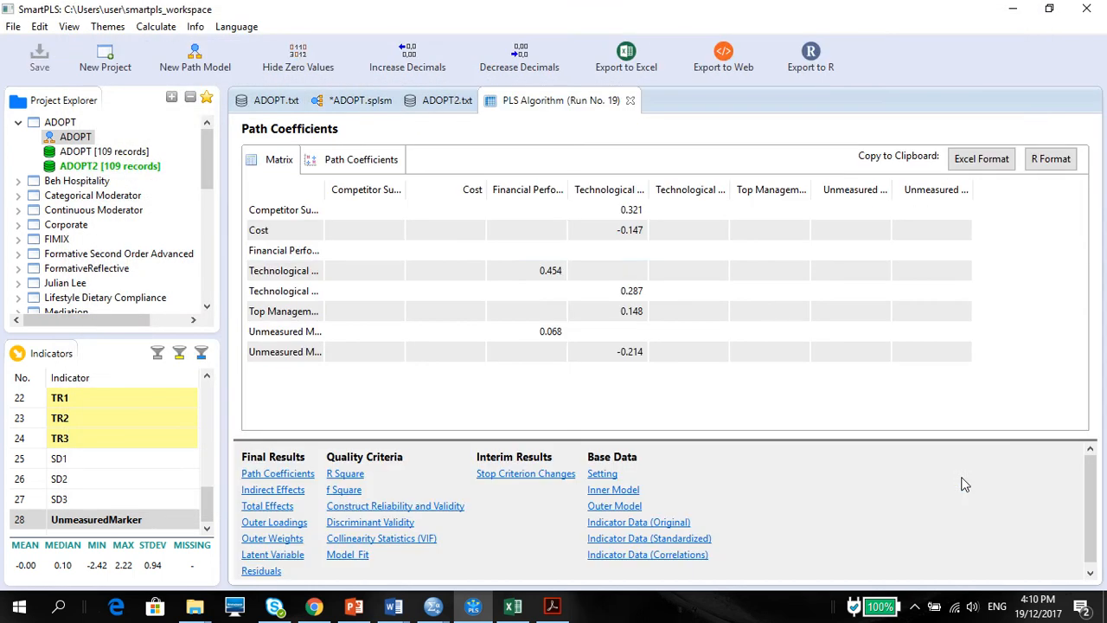
{"action": "left_click", "coordinate": [339, 100]}
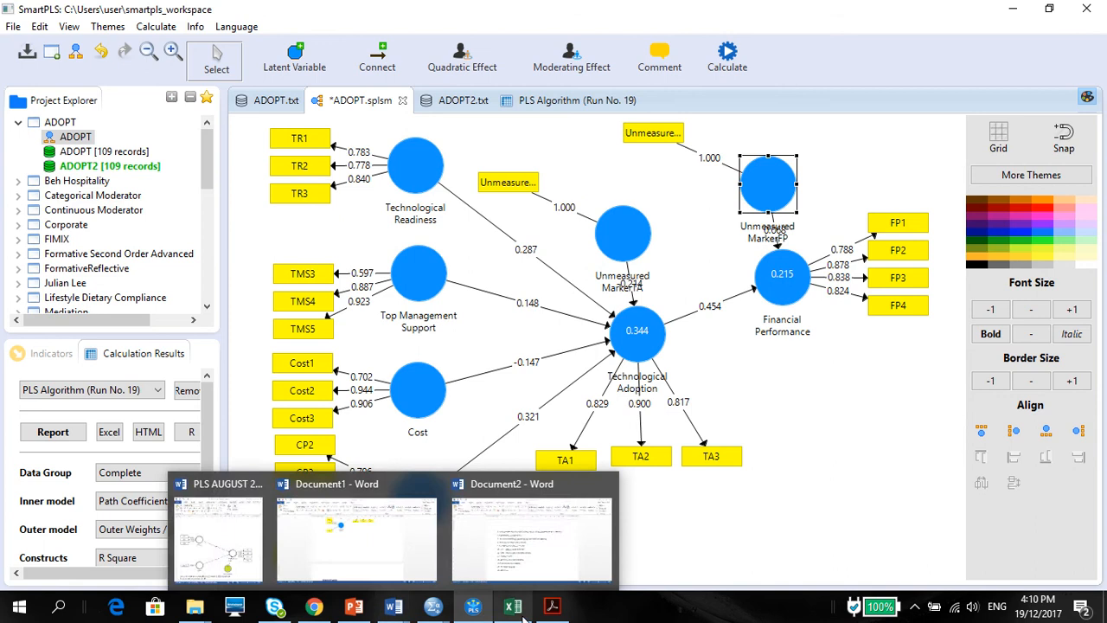
- Switch to Document1 in Word and set the first R-Square table's With Marker Variable values to 0.344 for TA and 0.215 for FP
{"action": "mouse_move", "coordinate": [413, 611]}
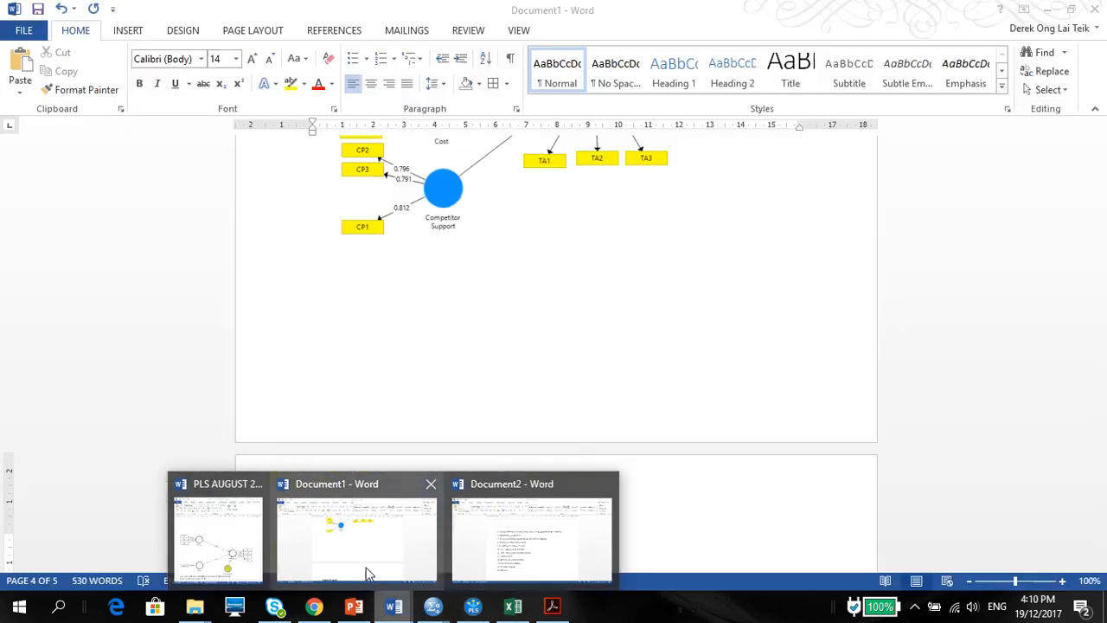
{"action": "left_click", "coordinate": [367, 571]}
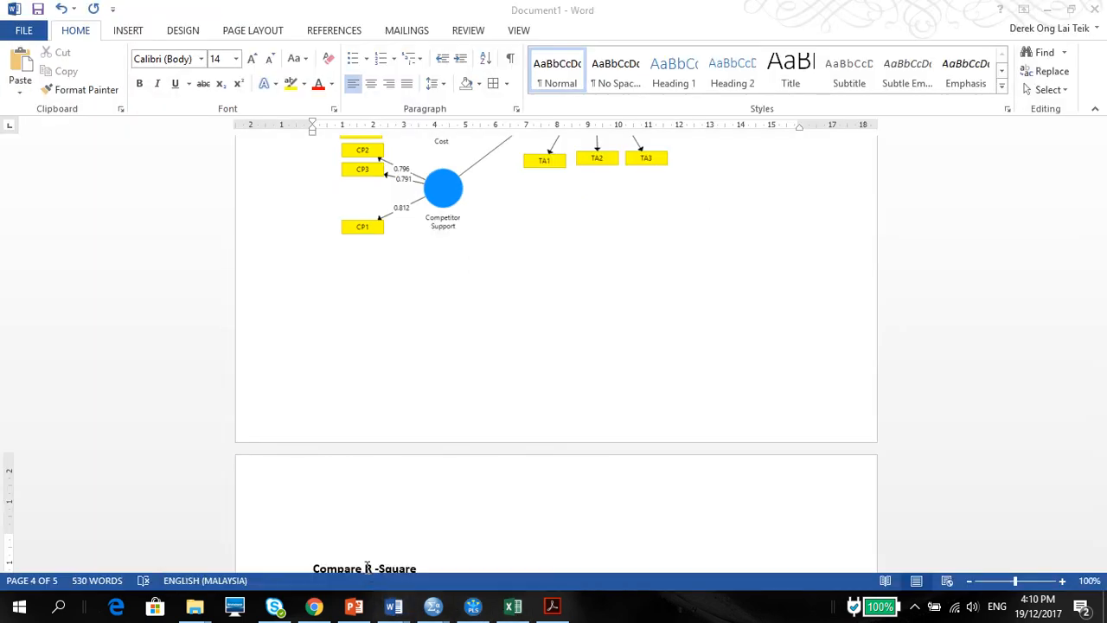
{"action": "mouse_move", "coordinate": [1100, 385]}
{"action": "left_mouse_down"}
{"action": "mouse_move", "coordinate": [1099, 355]}
{"action": "mouse_move", "coordinate": [1100, 407]}
{"action": "left_mouse_up"}
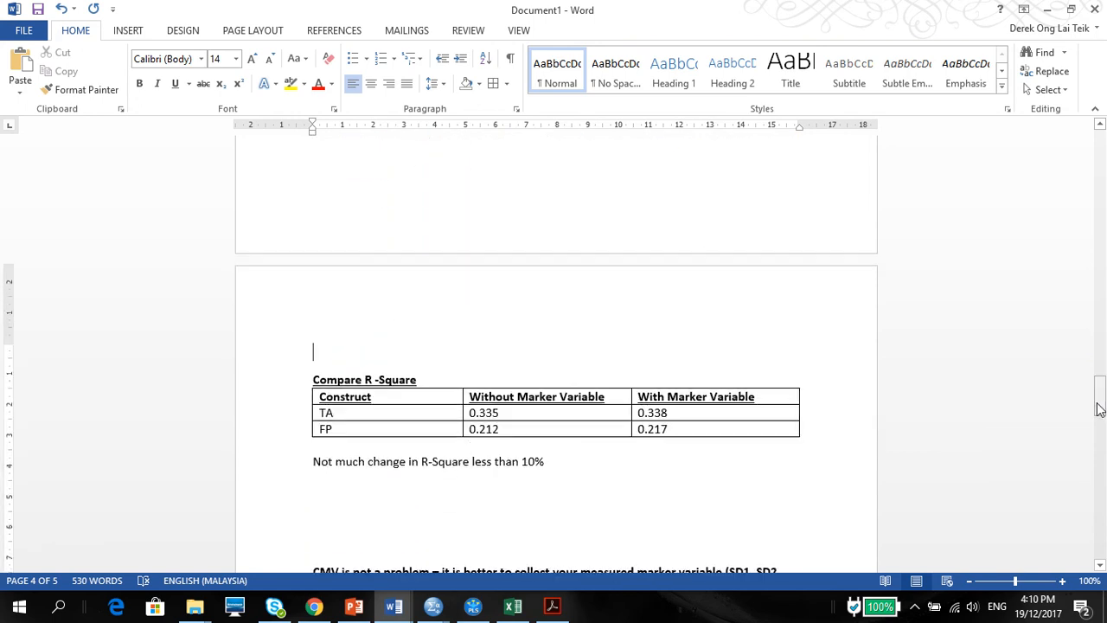
{"action": "left_click", "coordinate": [692, 416]}
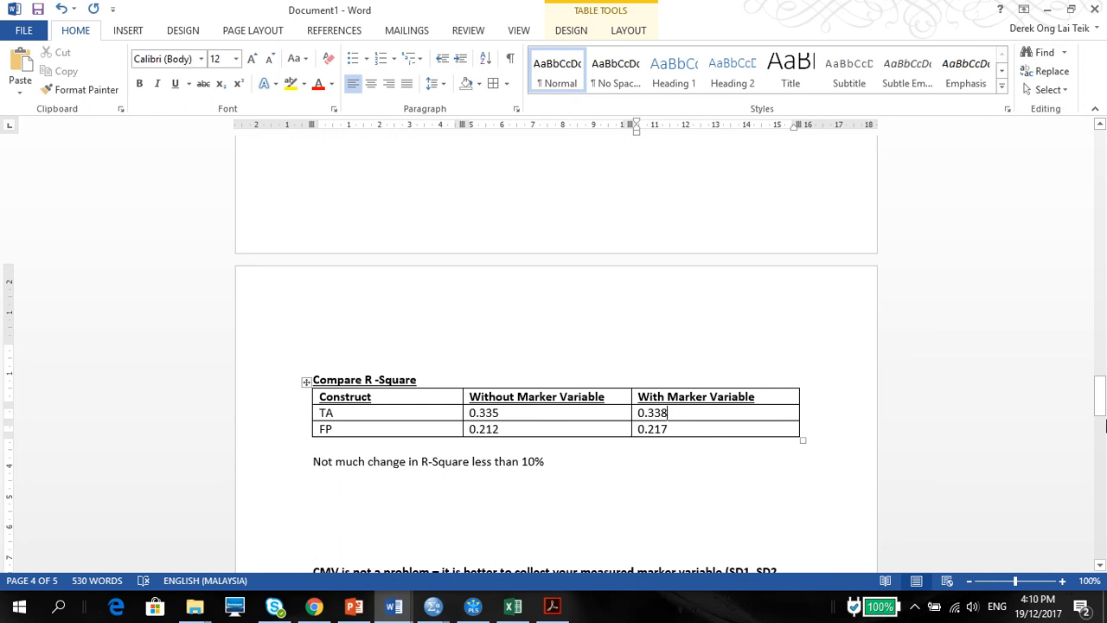
{"action": "mouse_move", "coordinate": [1100, 407]}
{"action": "left_mouse_down"}
{"action": "mouse_move", "coordinate": [1098, 364]}
{"action": "mouse_move", "coordinate": [1101, 408]}
{"action": "left_mouse_up"}
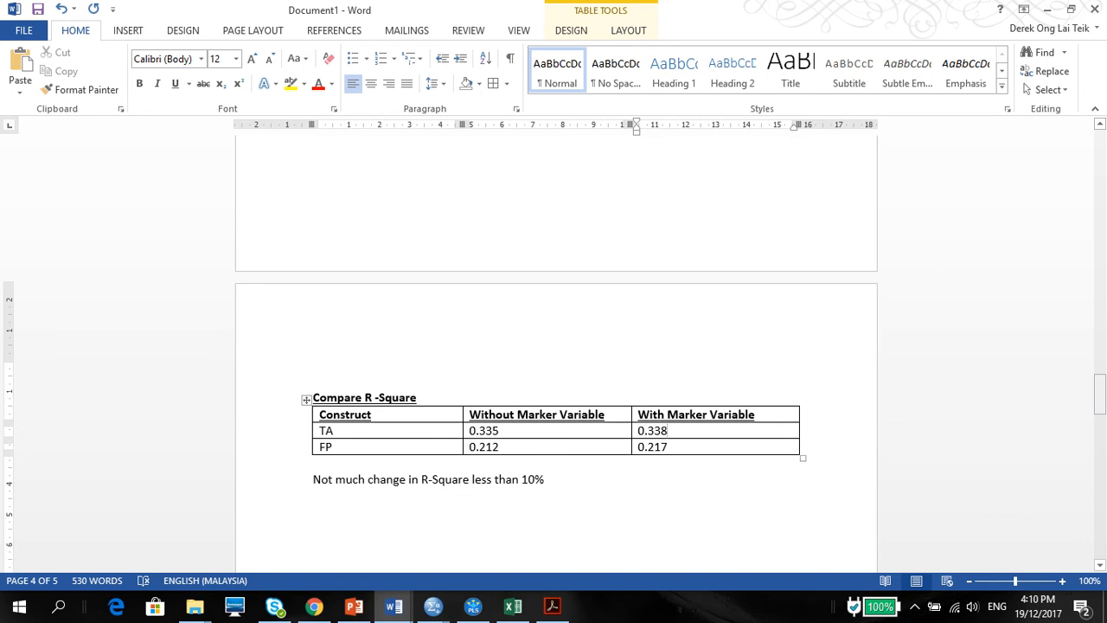
{"action": "type", "text": "44"}
{"action": "left_click", "coordinate": [711, 454]}
{"action": "key", "text": "BackSpace"}
{"action": "key", "text": "BackSpace"}
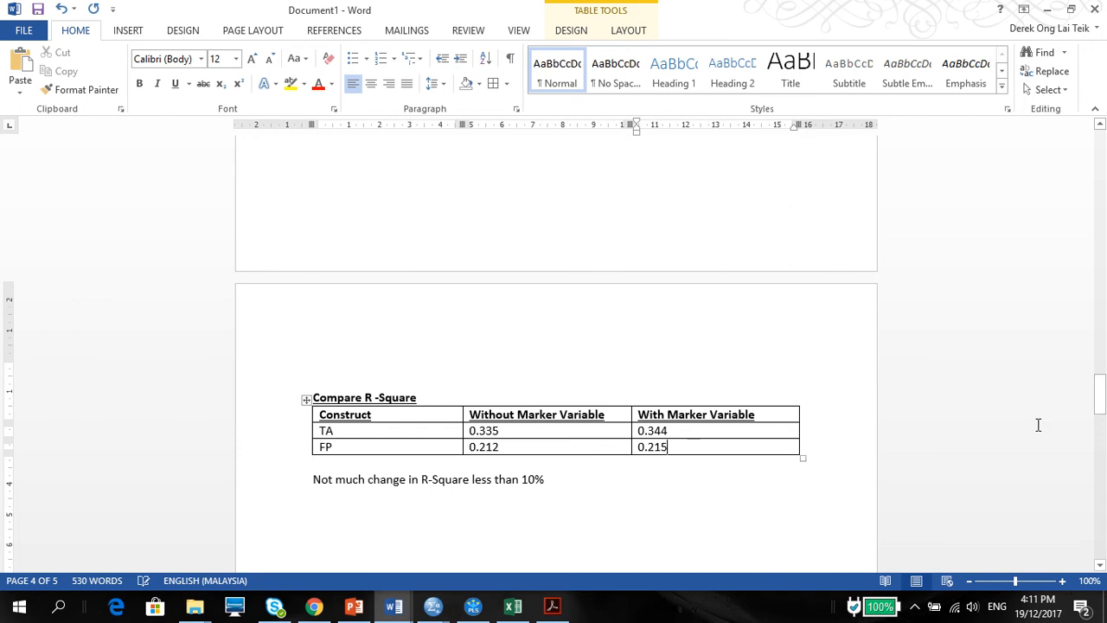
- Remove four blank lines between the R-Square change remark and the bold CMV note
{"action": "left_click_drag", "start_coordinate": [1091, 378], "coordinate": [1101, 409]}
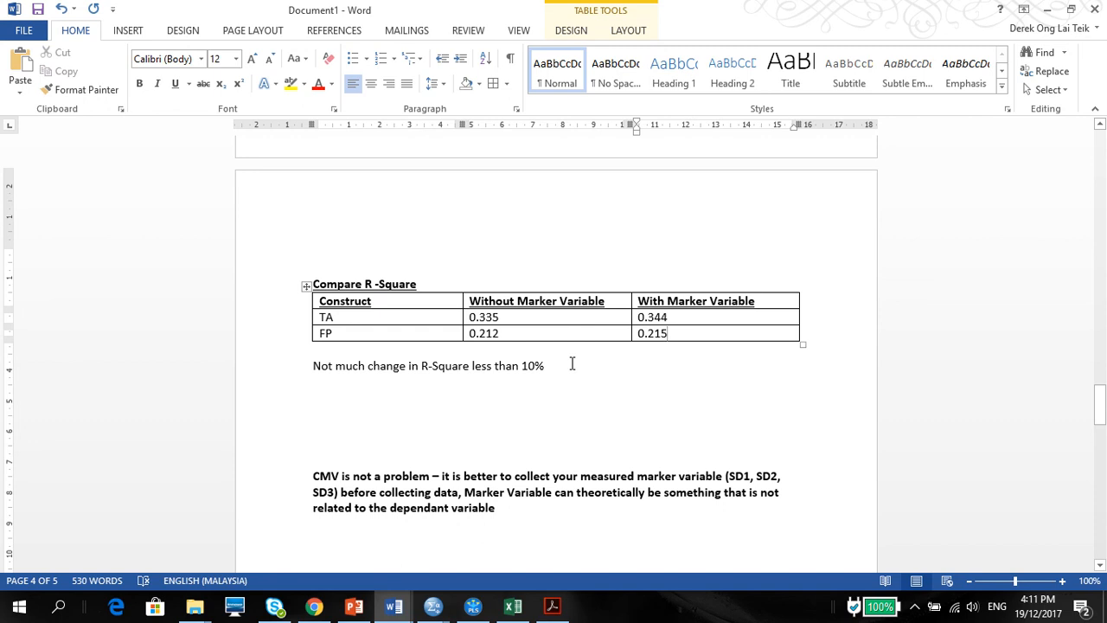
{"action": "left_click", "coordinate": [355, 402]}
{"action": "key", "text": "Delete"}
{"action": "key", "text": "Delete"}
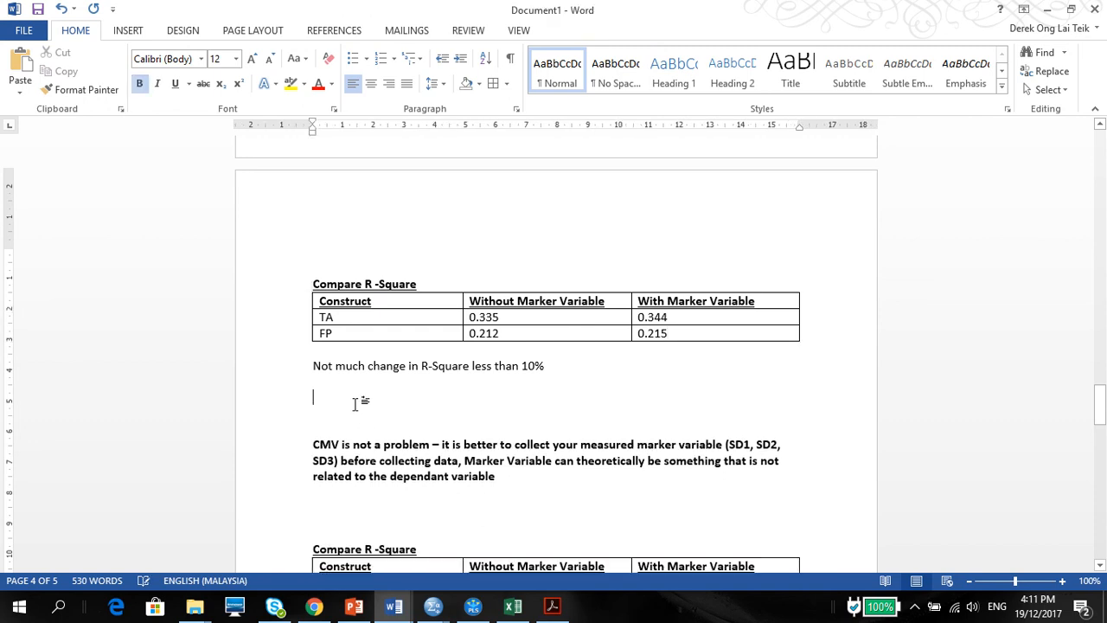
{"action": "key", "text": "Delete"}
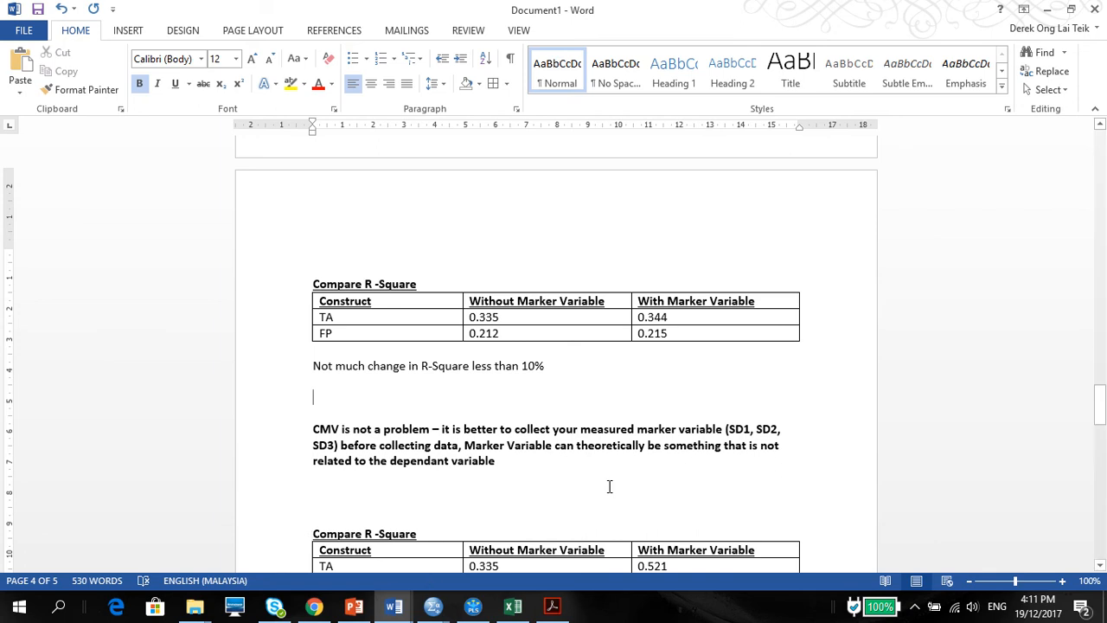
{"action": "key", "text": "Delete"}
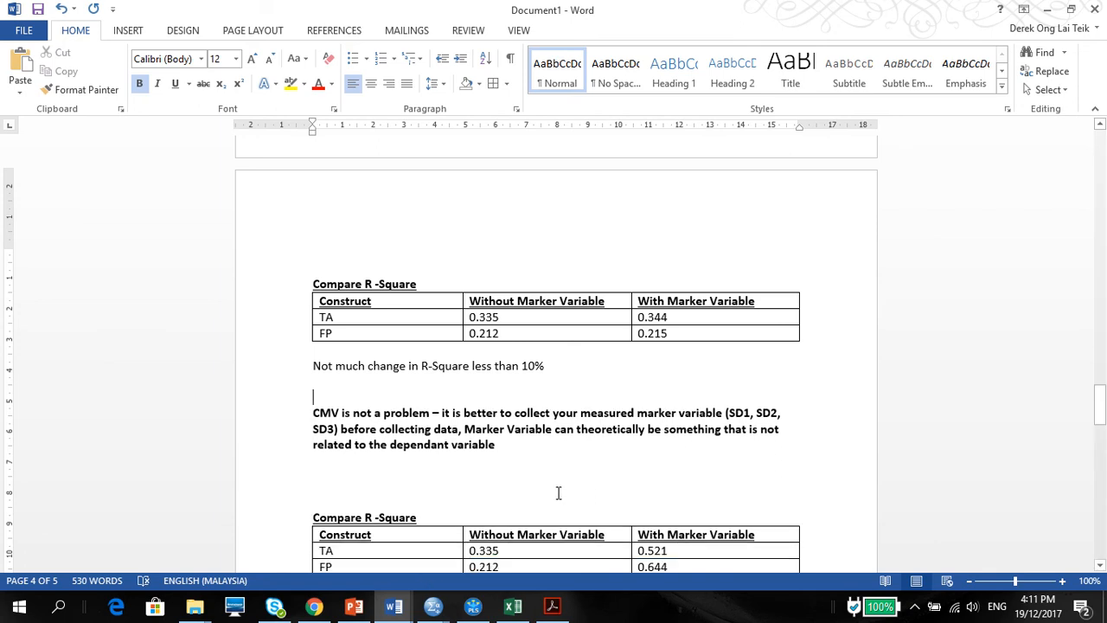
- Insert blank lines between the bold CMV note and the second Compare R-Square table to separate them
{"action": "left_click", "coordinate": [558, 493]}
{"action": "key", "text": "Return"}
{"action": "key", "text": "Return"}
{"action": "key", "text": "Return"}
{"action": "key", "text": "Return"}
{"action": "key", "text": "Return"}
{"action": "key", "text": "Return"}
{"action": "key", "text": "Return"}
{"action": "key", "text": "Return"}
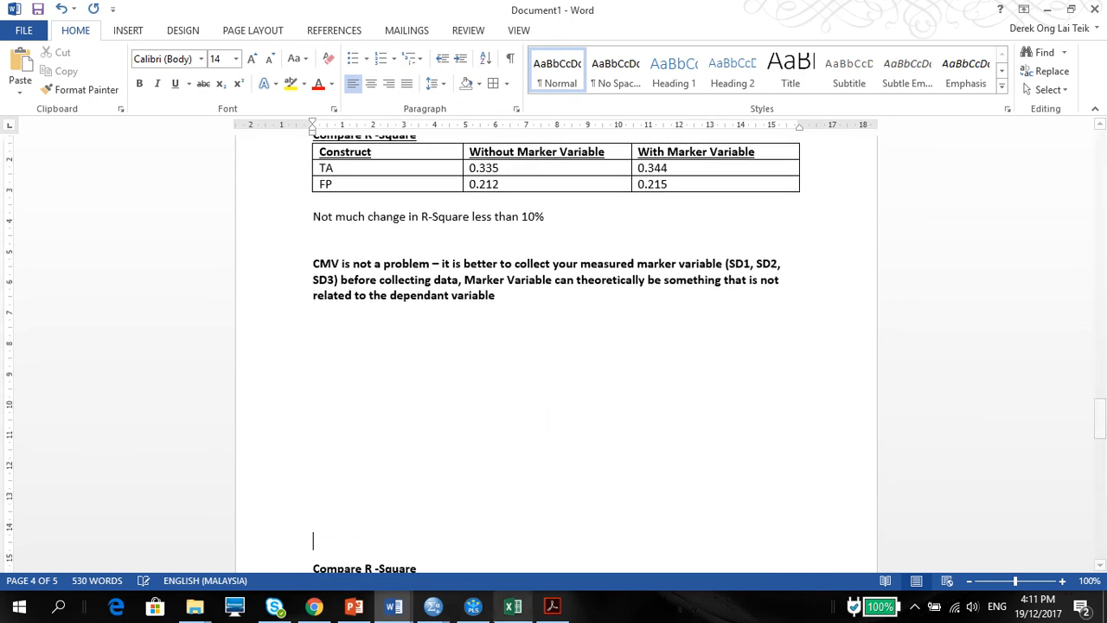
- Switch to SmartPLS and delete the Unmeasured MarkerTA and Unmeasured MarkerFP constructs from the model
{"action": "left_click", "coordinate": [467, 609]}
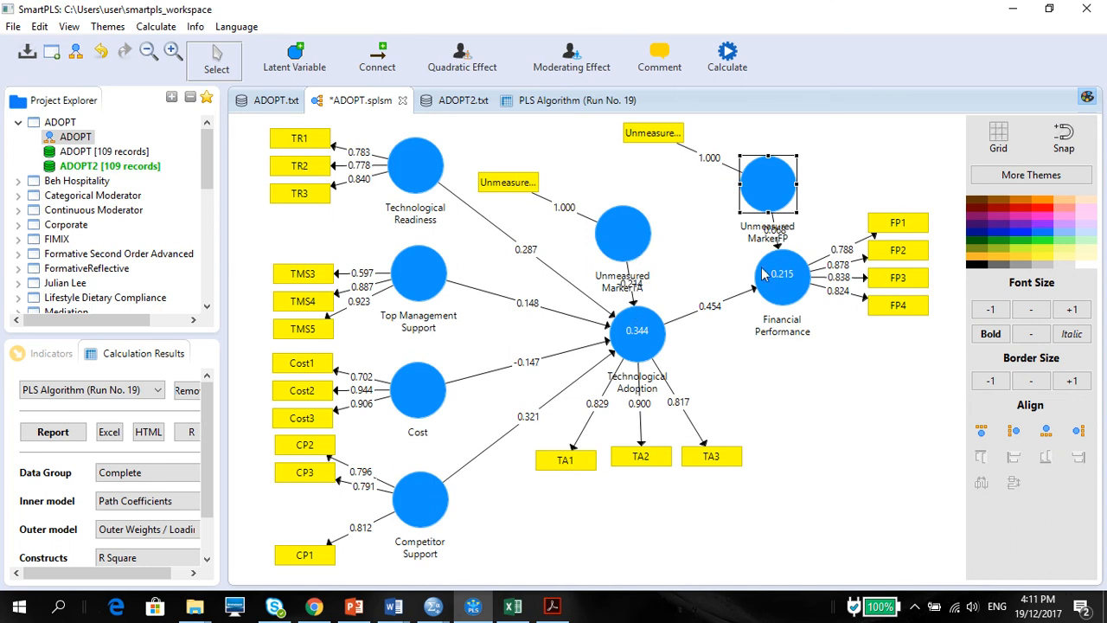
{"action": "left_click", "coordinate": [622, 237]}
{"action": "left_click", "coordinate": [765, 199], "text": "ctrl"}
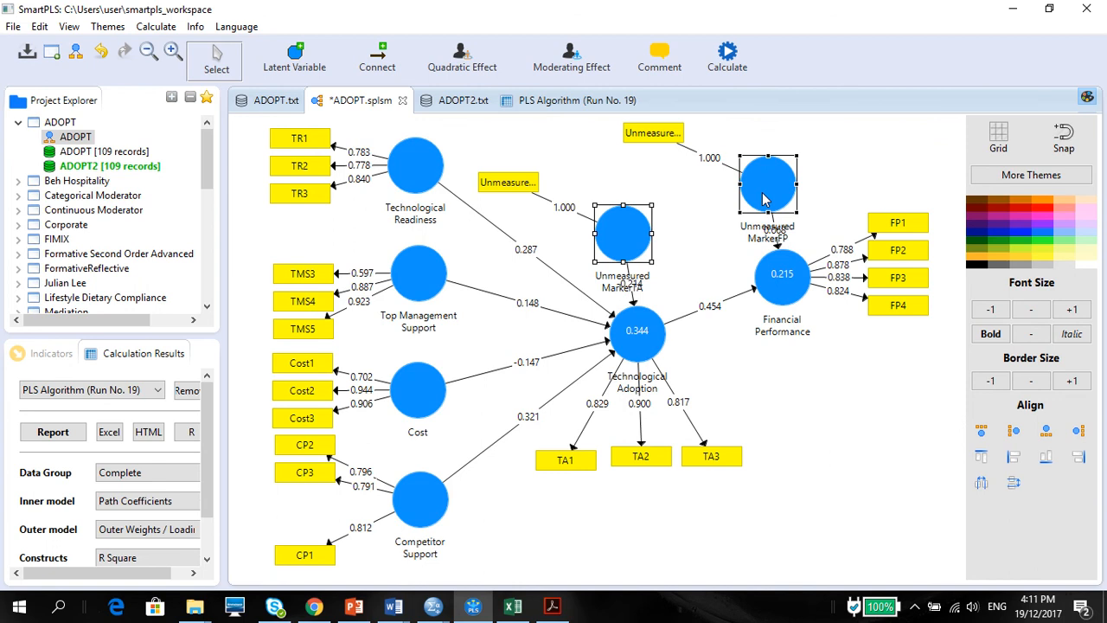
{"action": "key", "text": "Delete"}
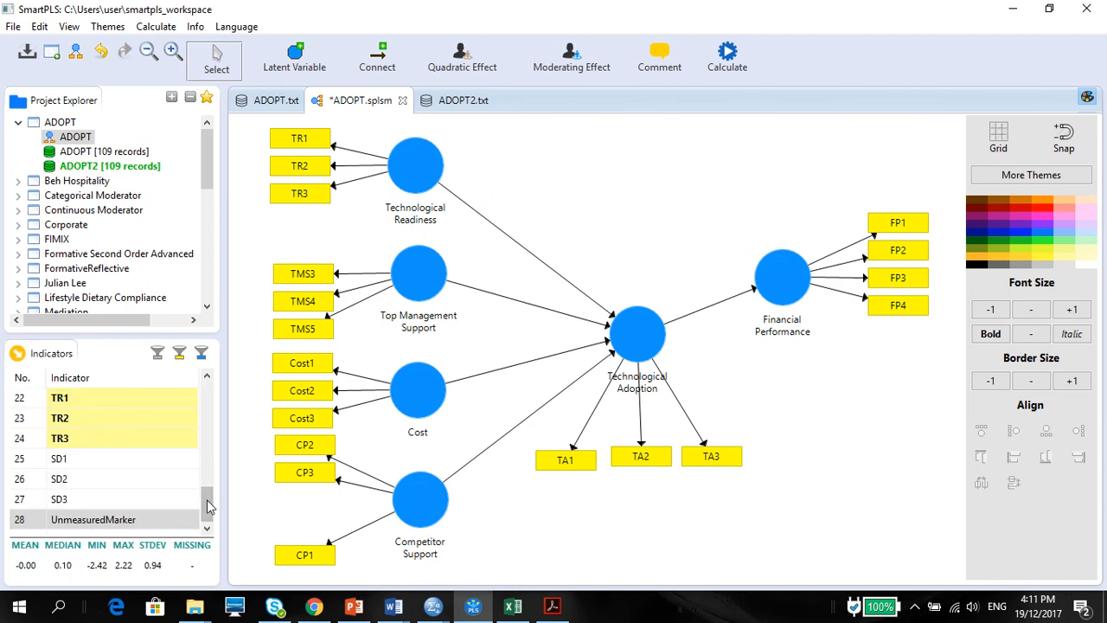
- Add two new latent variables, one above Technological Adoption and one above Financial Performance
{"action": "left_click", "coordinate": [295, 59]}
{"action": "left_click", "coordinate": [628, 226]}
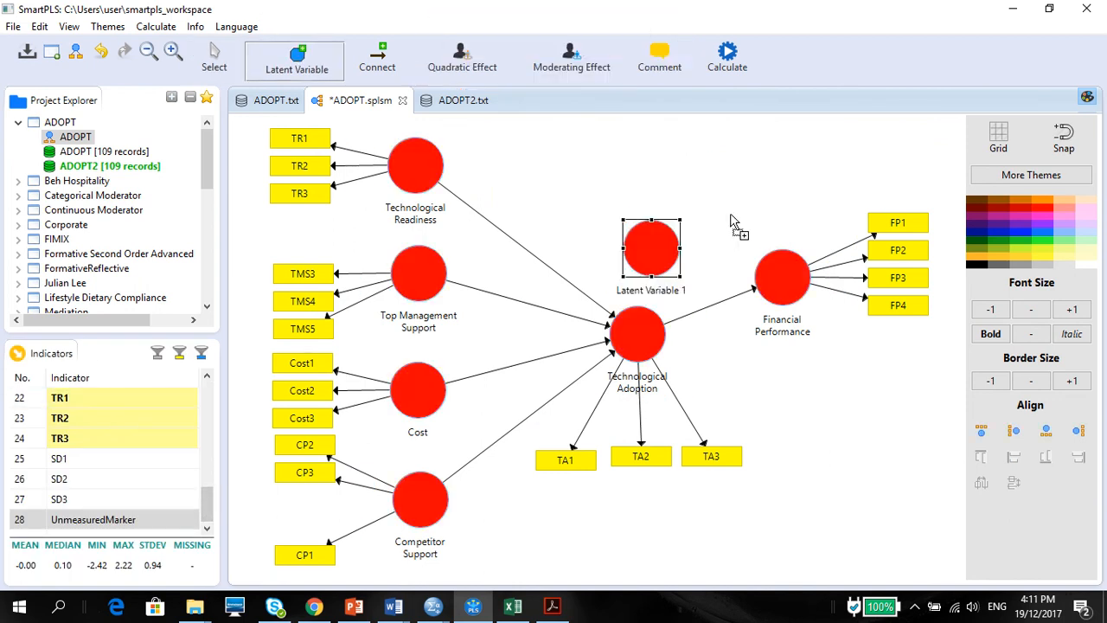
{"action": "left_click", "coordinate": [767, 172]}
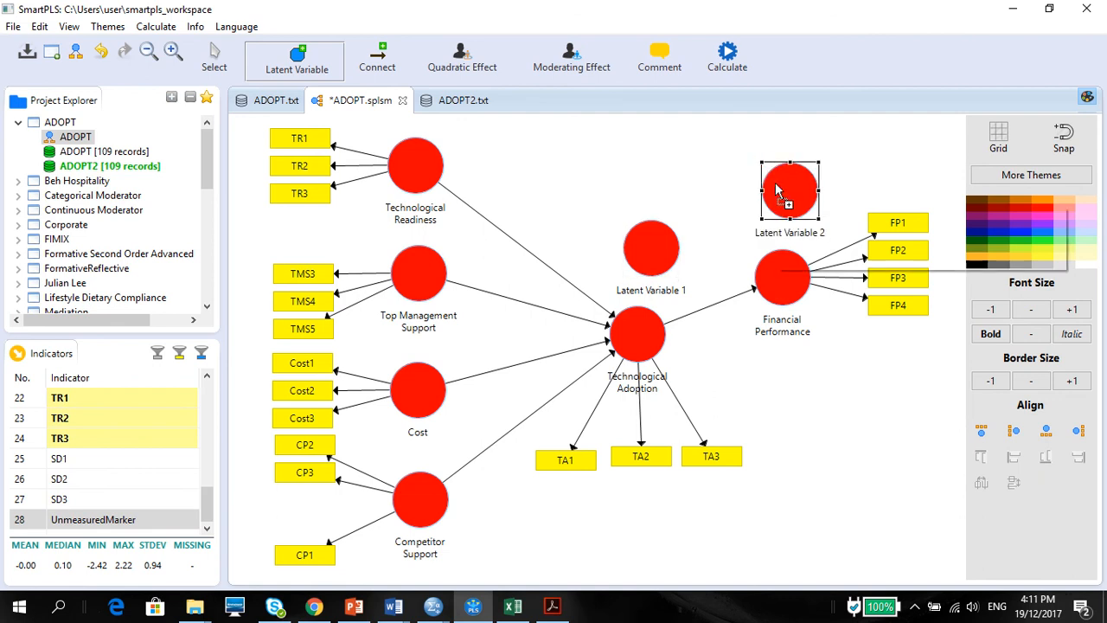
- Rename the new latent variable above Financial Performance to Social Desirability 1, and undo any accidentally placed construct
{"action": "right_click", "coordinate": [776, 188]}
{"action": "left_click", "coordinate": [819, 146]}
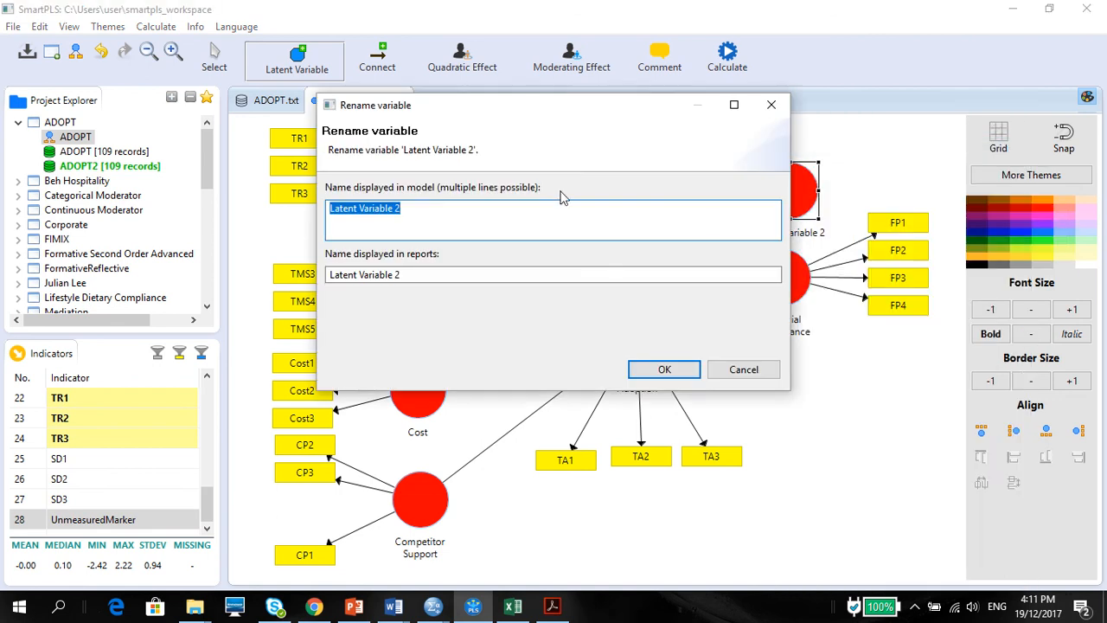
{"action": "type", "text": "Social Desirability 1"}
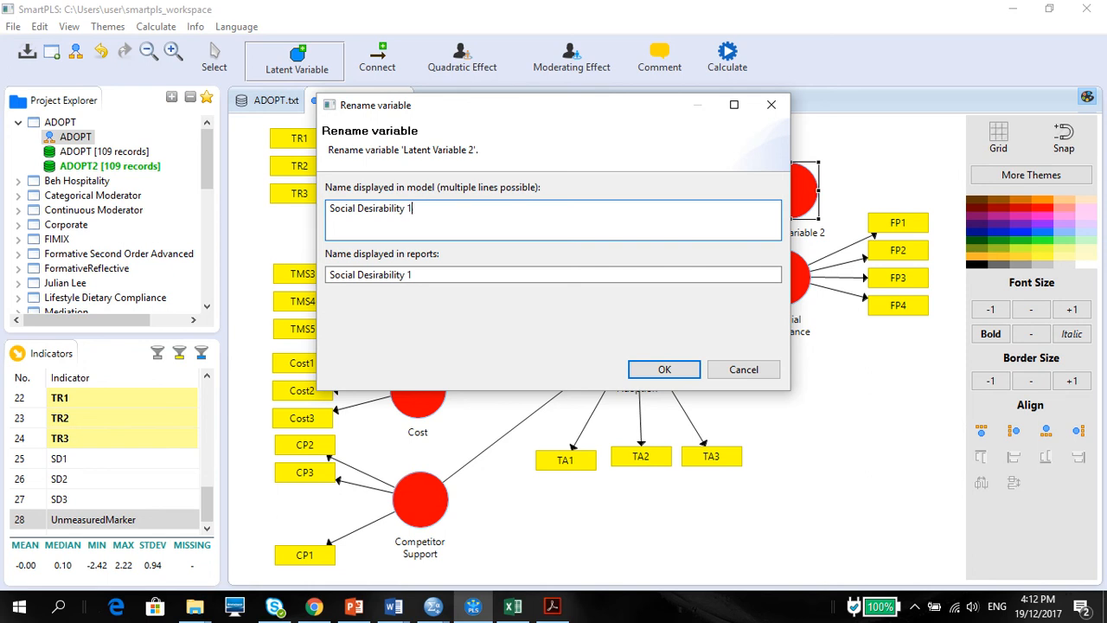
{"action": "left_click", "coordinate": [666, 370]}
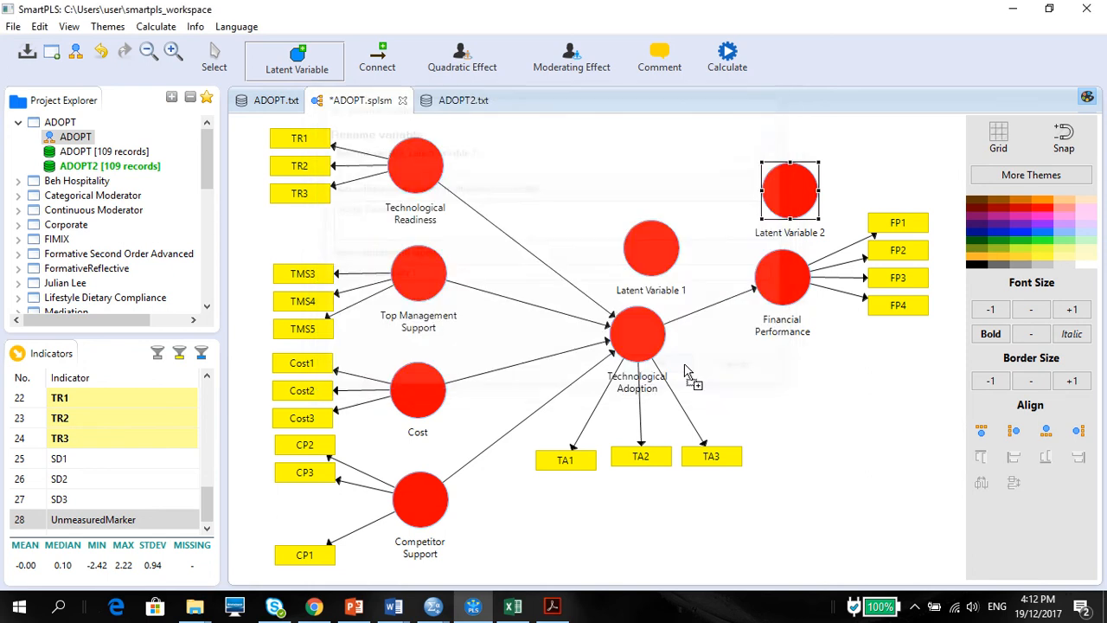
{"action": "left_click", "coordinate": [641, 250]}
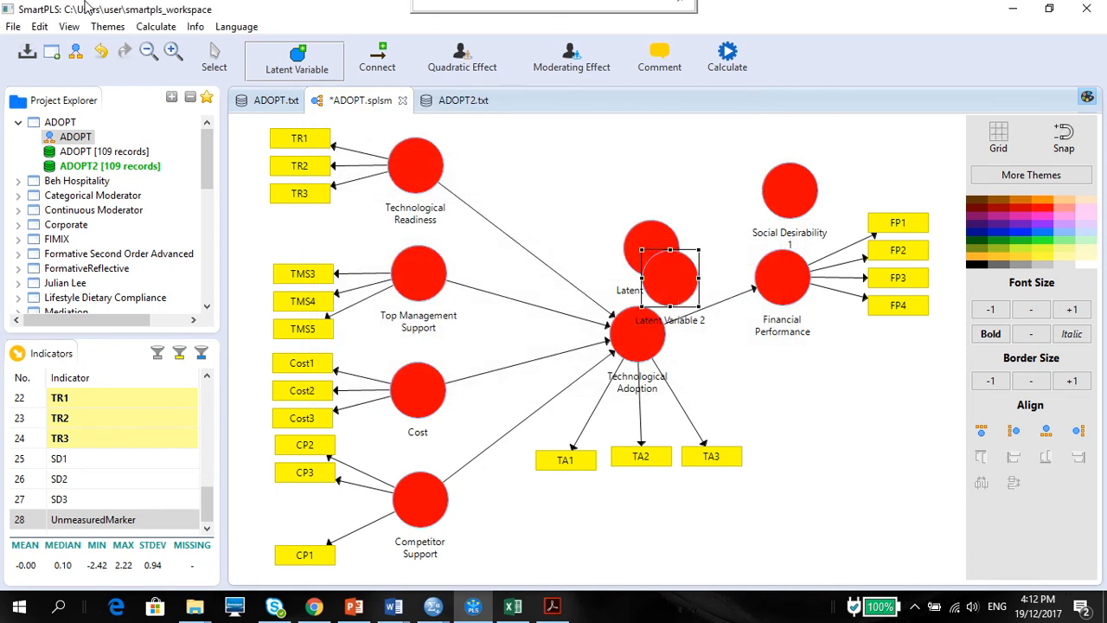
{"action": "left_click", "coordinate": [100, 53]}
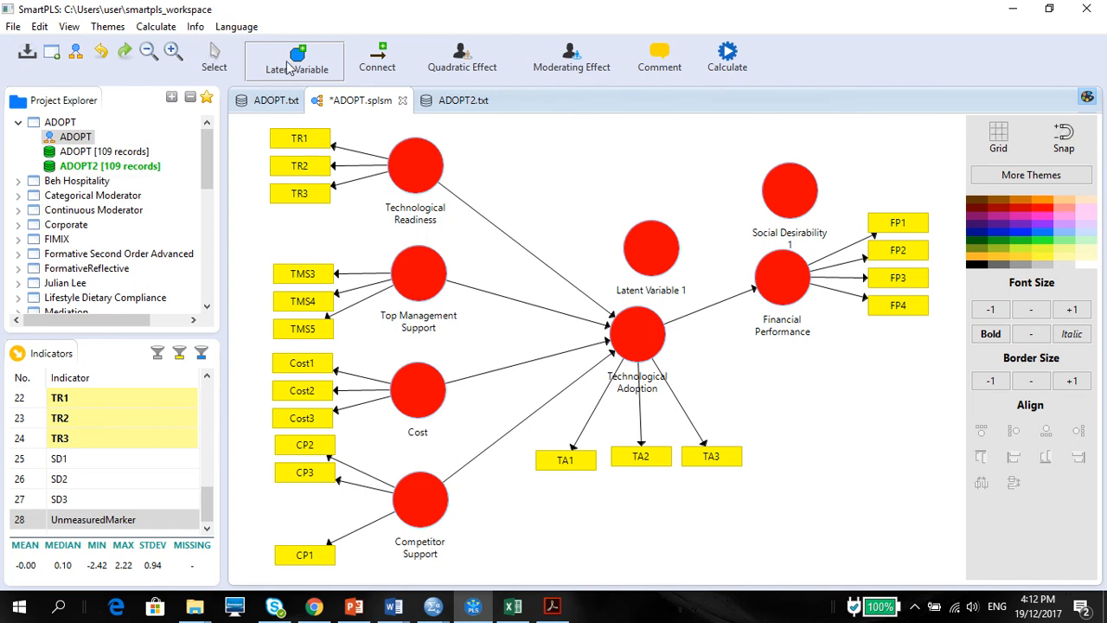
- Rename the new latent variable above Technological Adoption to Social Desirability 2
{"action": "left_click", "coordinate": [227, 65]}
{"action": "left_click", "coordinate": [650, 233]}
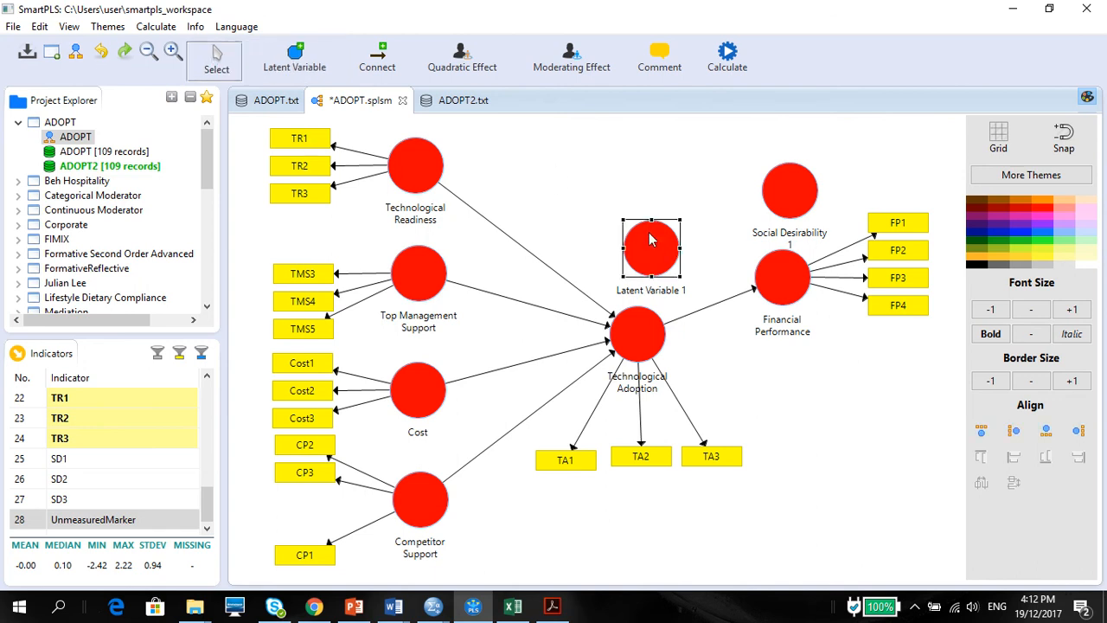
{"action": "right_click", "coordinate": [649, 230]}
{"action": "left_click", "coordinate": [680, 149]}
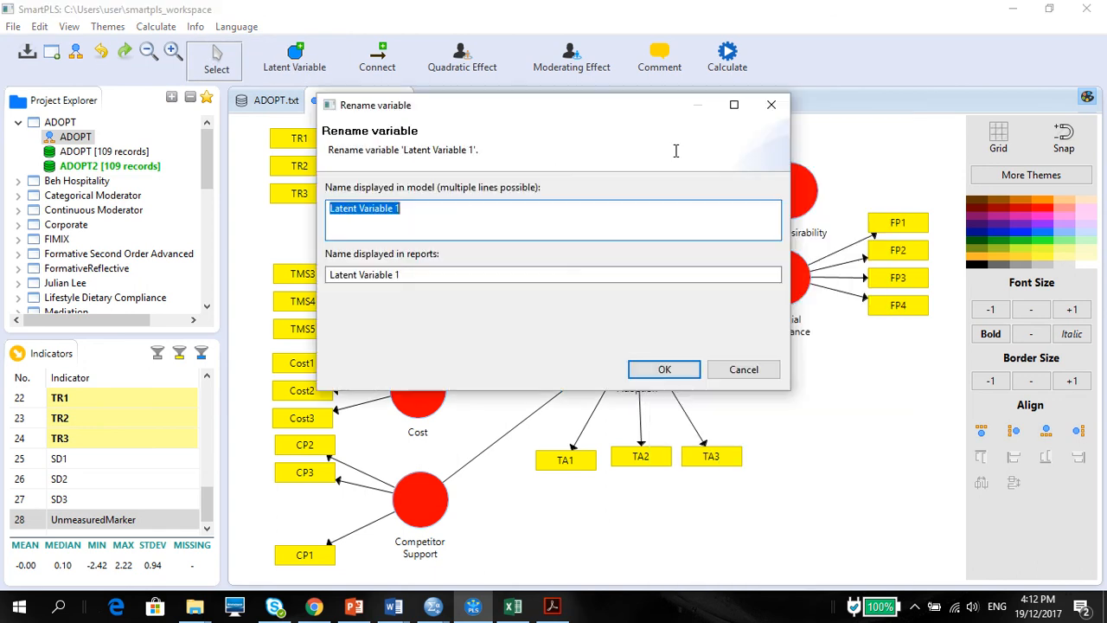
{"action": "type", "text": "Social Desirability 2"}
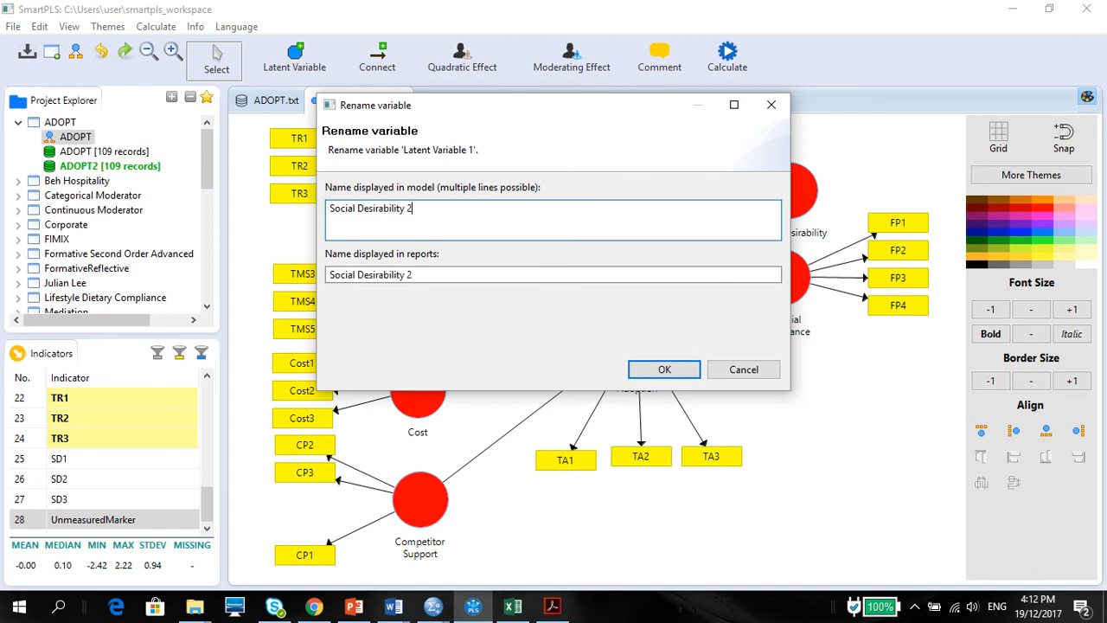
{"action": "left_click", "coordinate": [663, 371]}
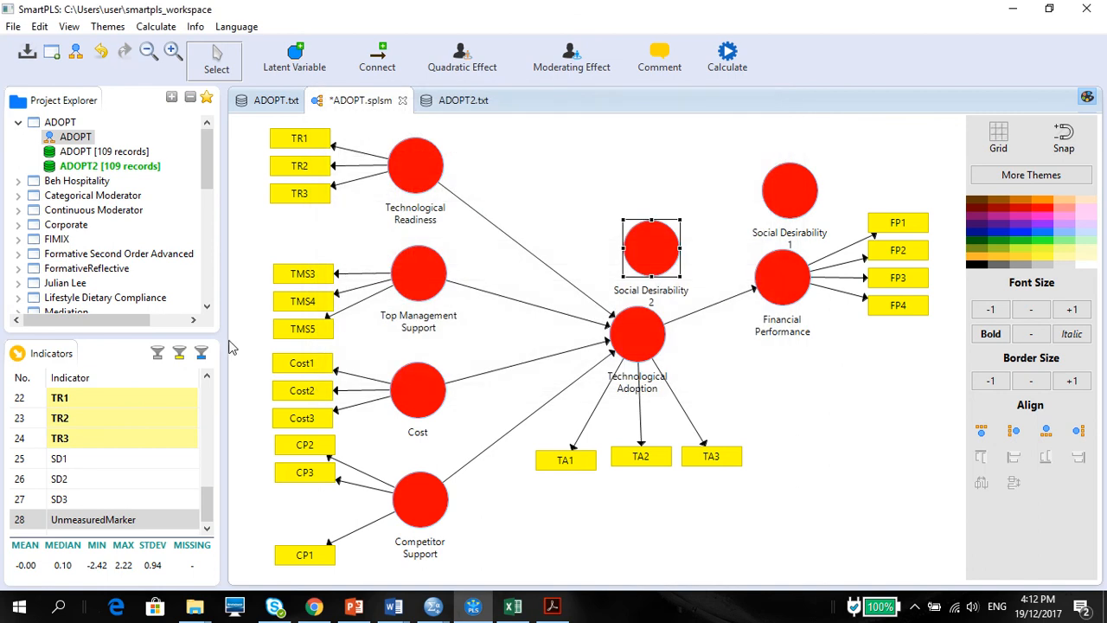
- Assign the indicators SD1, SD2 and SD3 to both the Social Desirability 2 and Social Desirability 1 constructs
{"action": "left_click", "coordinate": [144, 460]}
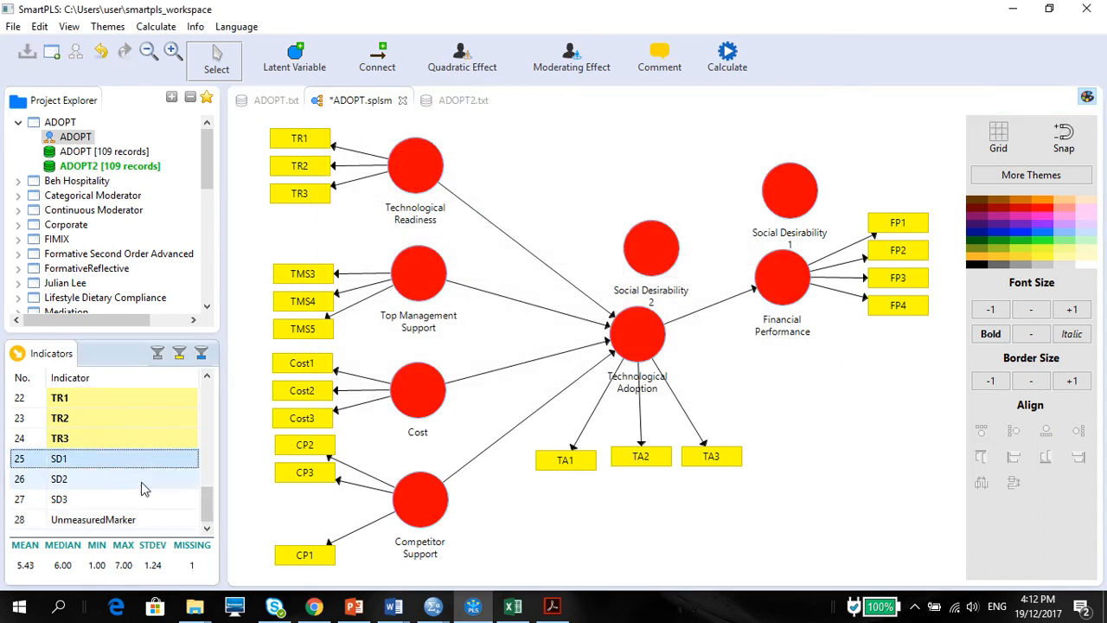
{"action": "left_click", "coordinate": [141, 499], "text": "shift"}
{"action": "left_click_drag", "start_coordinate": [136, 481], "coordinate": [640, 251]}
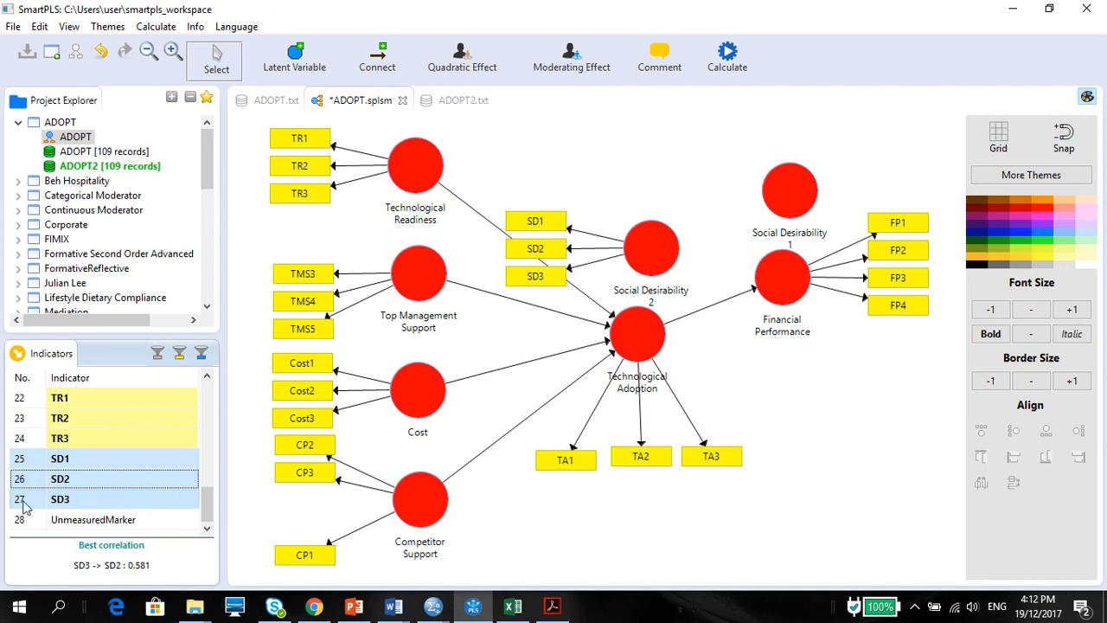
{"action": "left_click_drag", "start_coordinate": [160, 467], "coordinate": [780, 175]}
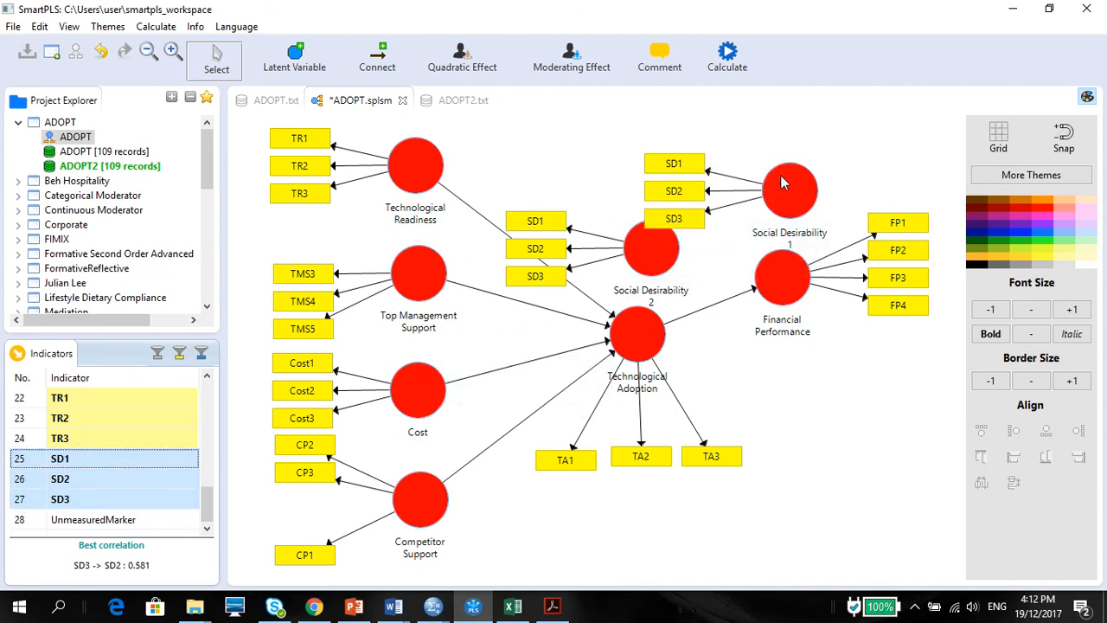
- Connect Social Desirability 2 to Technological Adoption and Social Desirability 1 to Financial Performance
{"action": "left_click", "coordinate": [377, 61]}
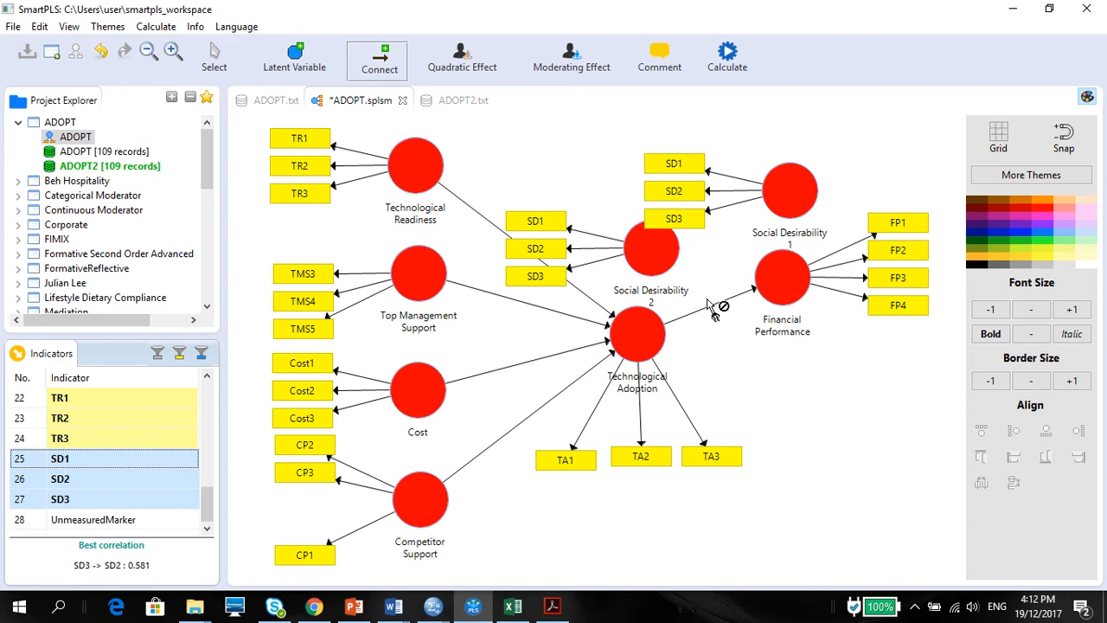
{"action": "left_click_drag", "start_coordinate": [638, 246], "coordinate": [651, 355]}
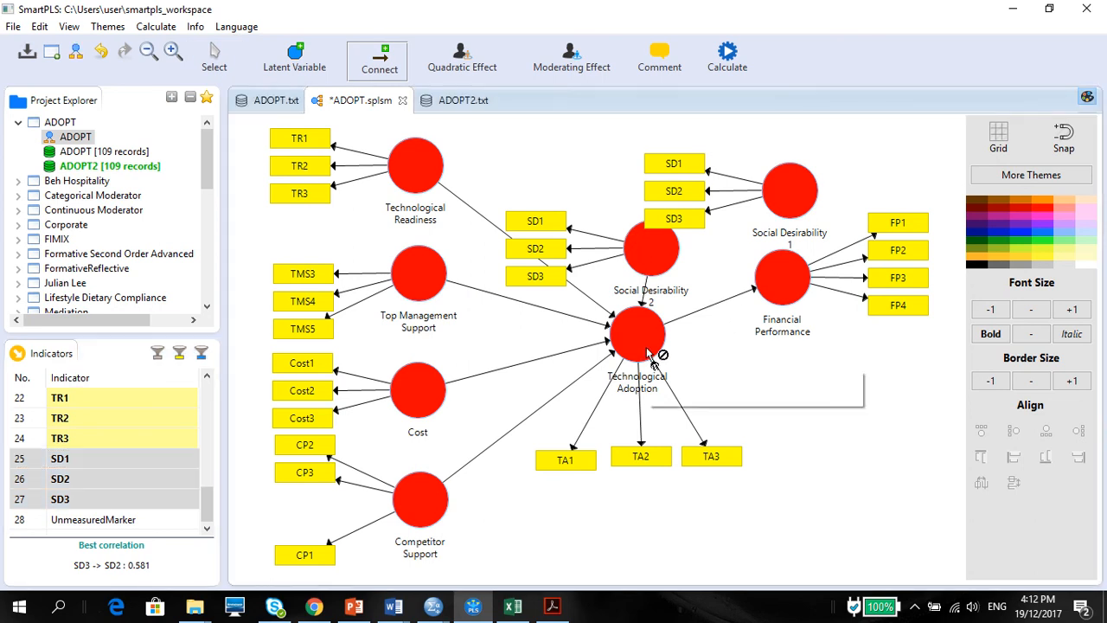
{"action": "left_click_drag", "start_coordinate": [783, 205], "coordinate": [794, 268]}
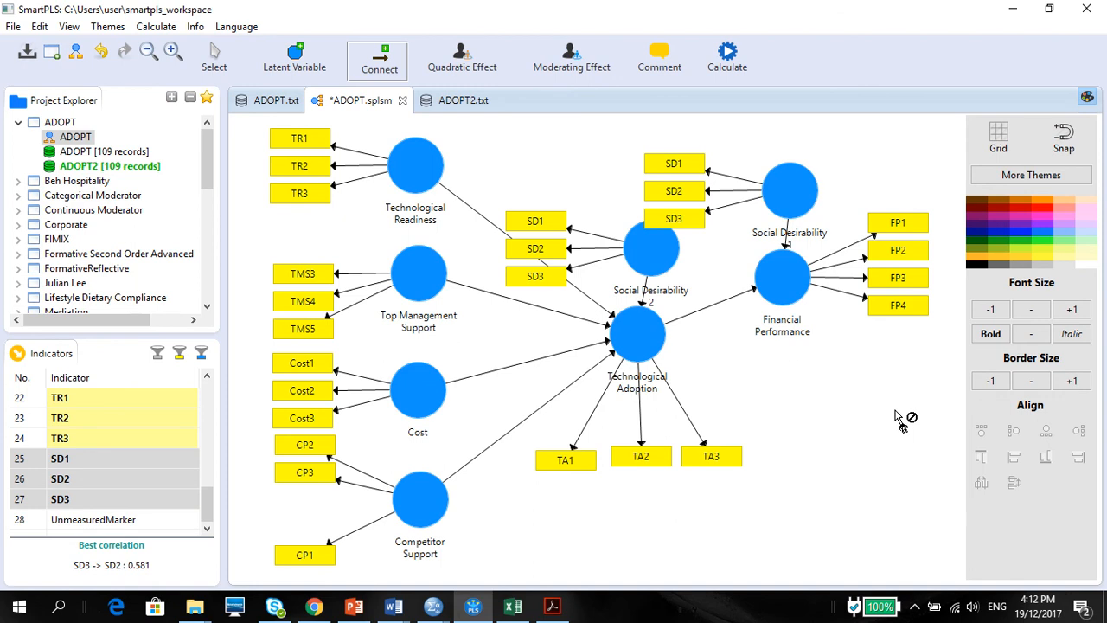
- Run the PLS Algorithm on the model with the social desirability markers and return to the ADOPT path diagram
{"action": "left_click", "coordinate": [109, 27]}
{"action": "mouse_move", "coordinate": [158, 29]}
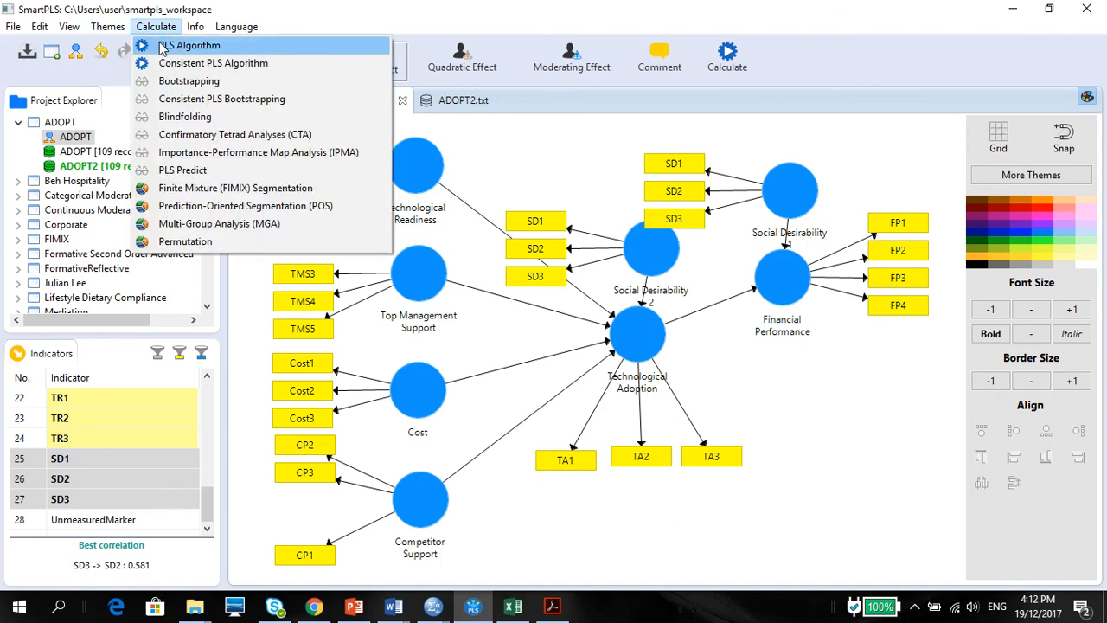
{"action": "left_click", "coordinate": [182, 46]}
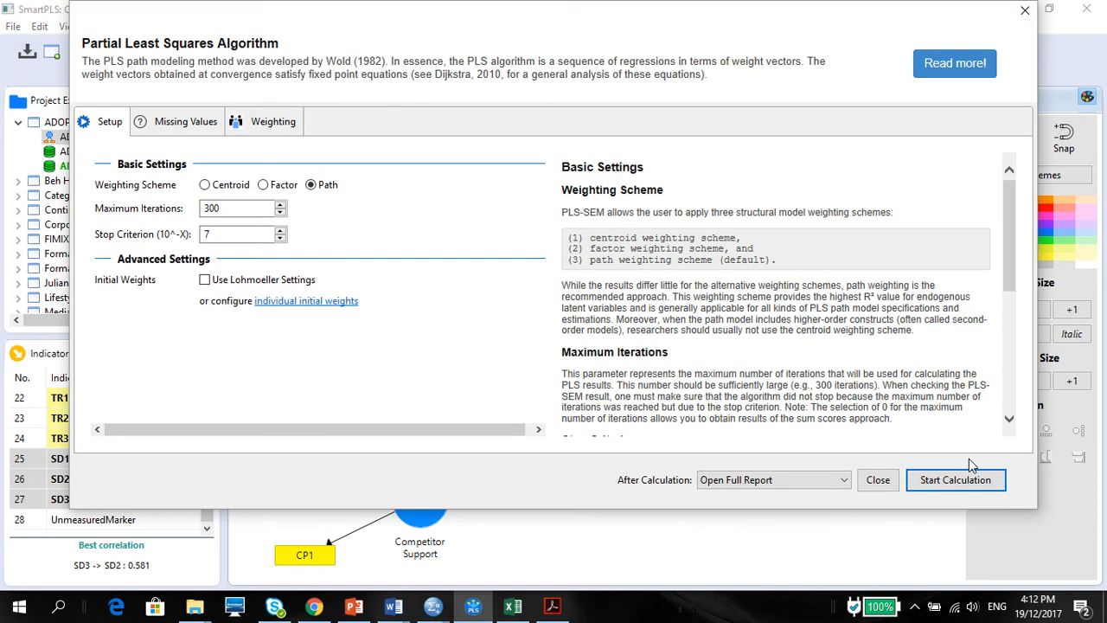
{"action": "left_click", "coordinate": [956, 479]}
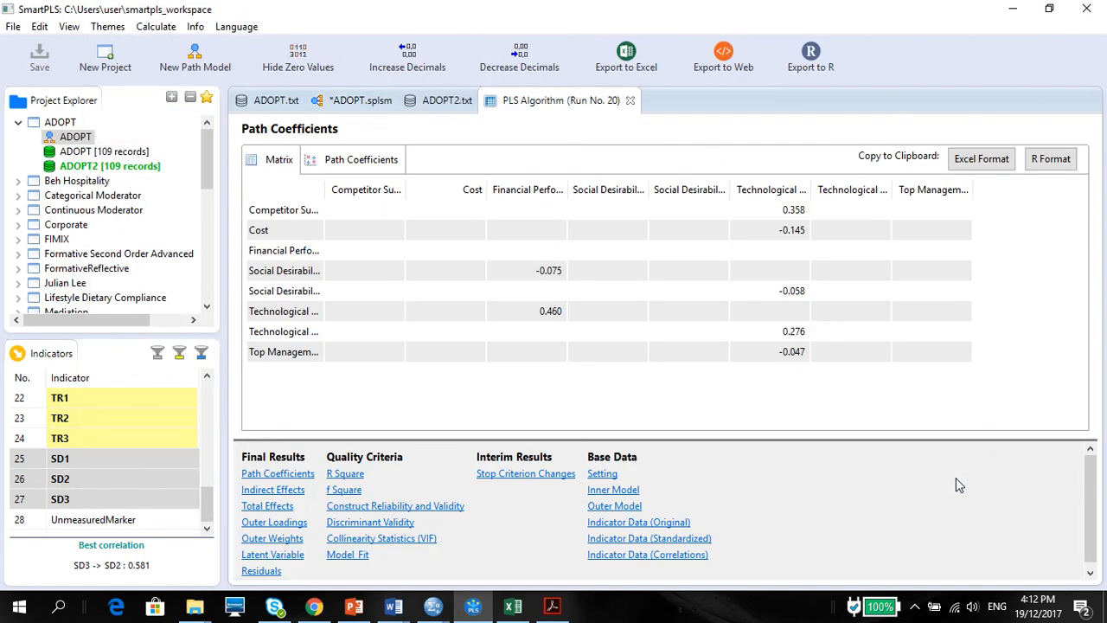
{"action": "left_click", "coordinate": [360, 100]}
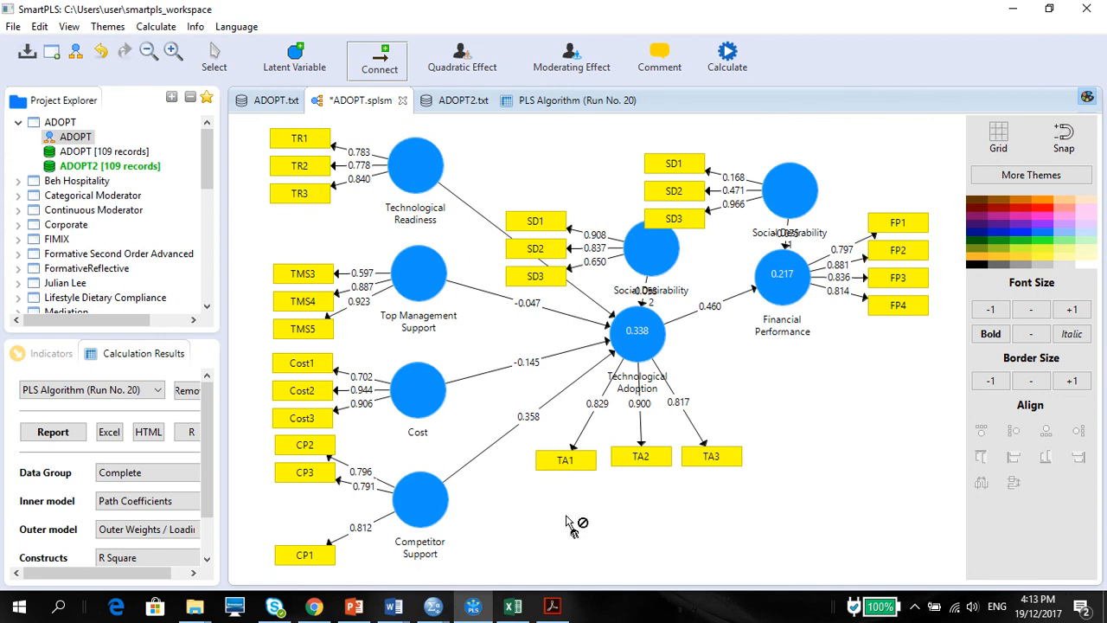
- Switch to Document1 in Word and delete the surplus blank lines between the bold CMV note and the second Compare R-Square table
{"action": "left_click", "coordinate": [394, 608]}
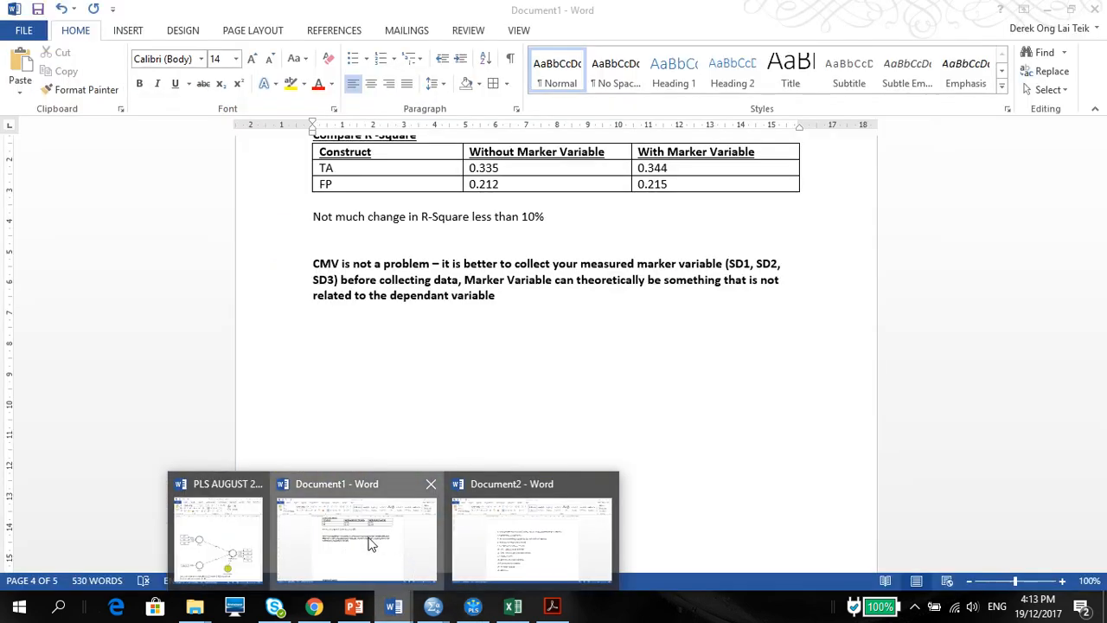
{"action": "left_click", "coordinate": [372, 543]}
{"action": "left_click_drag", "start_coordinate": [1100, 403], "coordinate": [1100, 443]}
{"action": "left_click", "coordinate": [596, 192]}
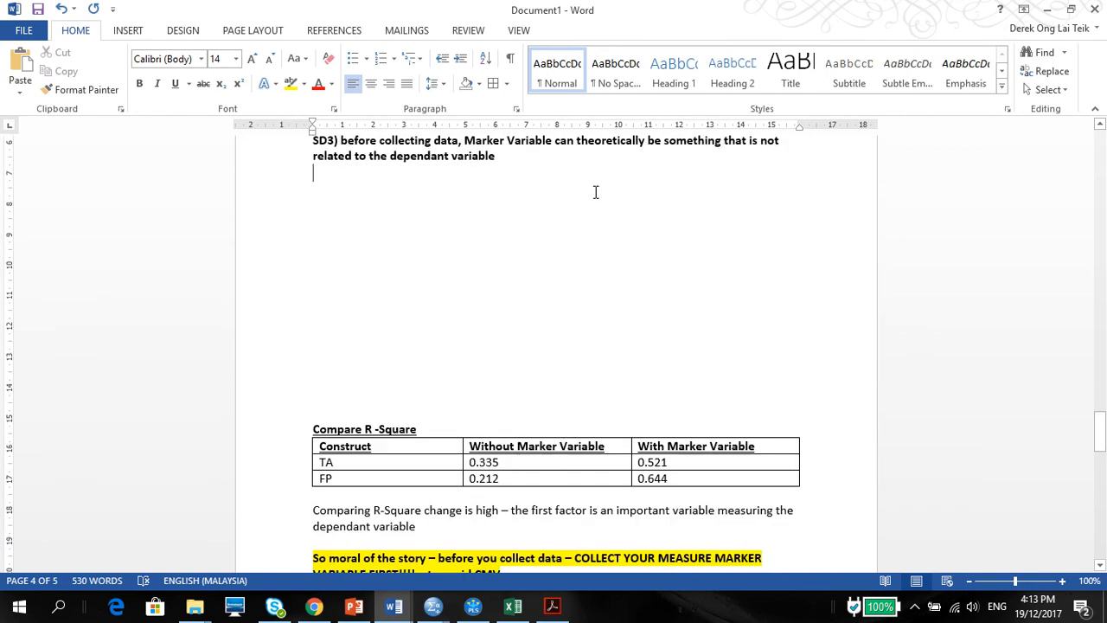
{"action": "key", "text": "Delete"}
{"action": "key", "text": "Delete"}
{"action": "key", "text": "Delete"}
{"action": "key", "text": "Delete"}
{"action": "key", "text": "Delete"}
{"action": "key", "text": "Delete"}
{"action": "key", "text": "Delete"}
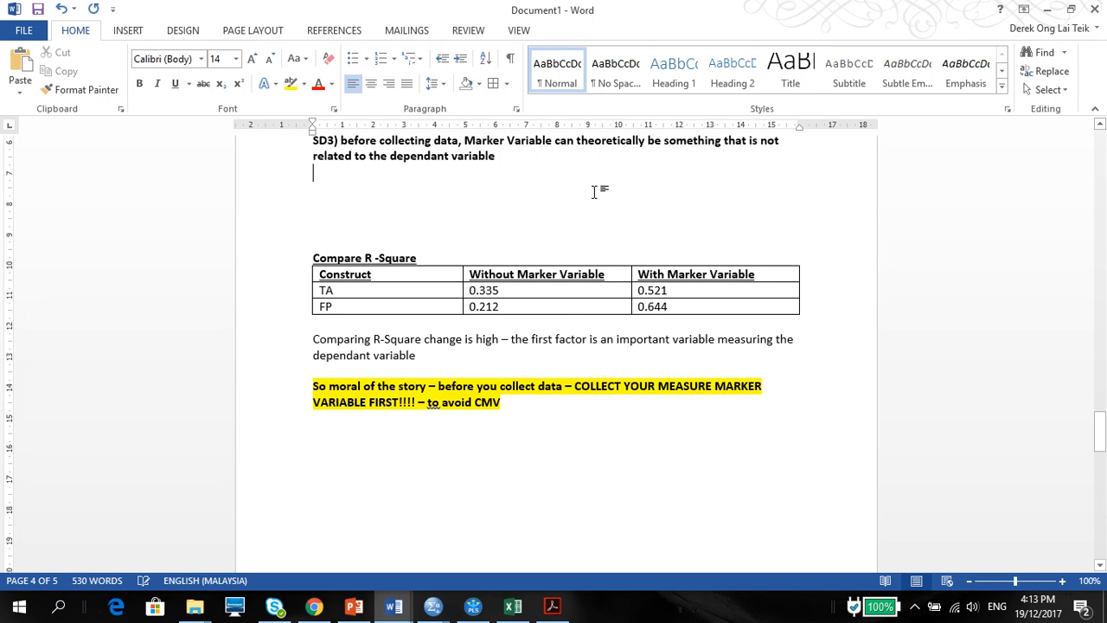
{"action": "key", "text": "Delete"}
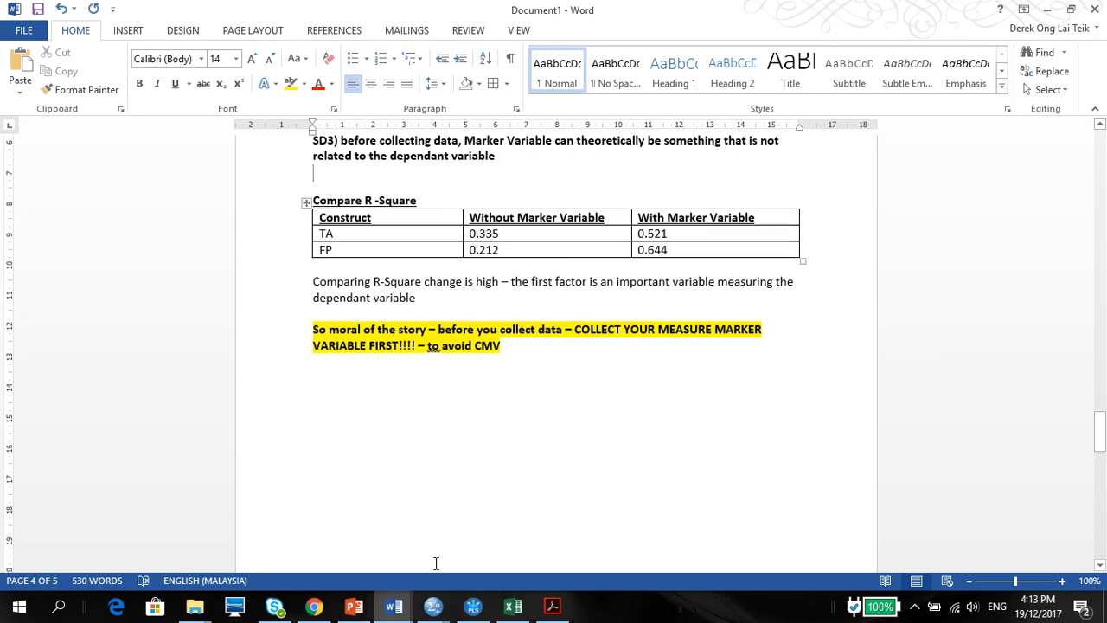
- Check the R-Square values of Technological Adoption and Financial Performance in SmartPLS, and return to Document1 in Word
{"action": "mouse_move", "coordinate": [471, 609]}
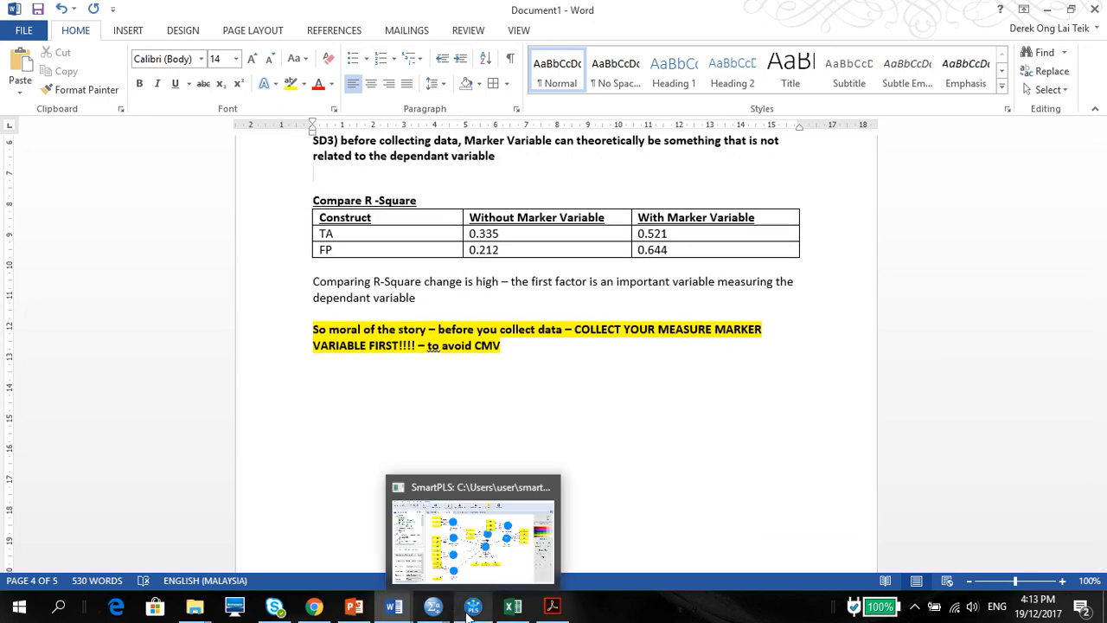
{"action": "left_click", "coordinate": [492, 571]}
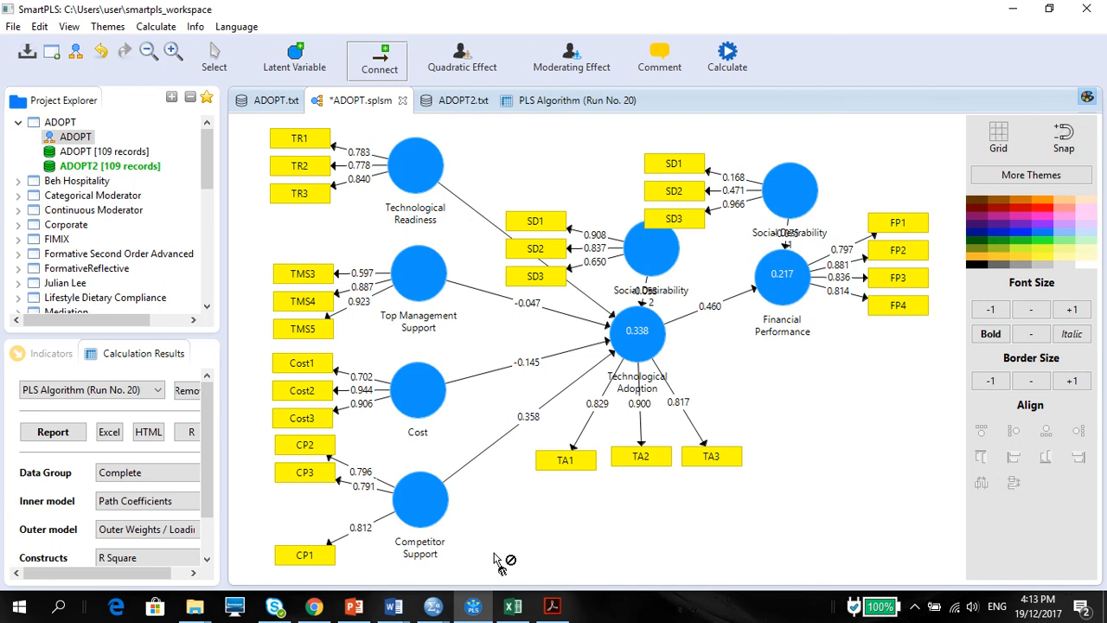
{"action": "mouse_move", "coordinate": [394, 610]}
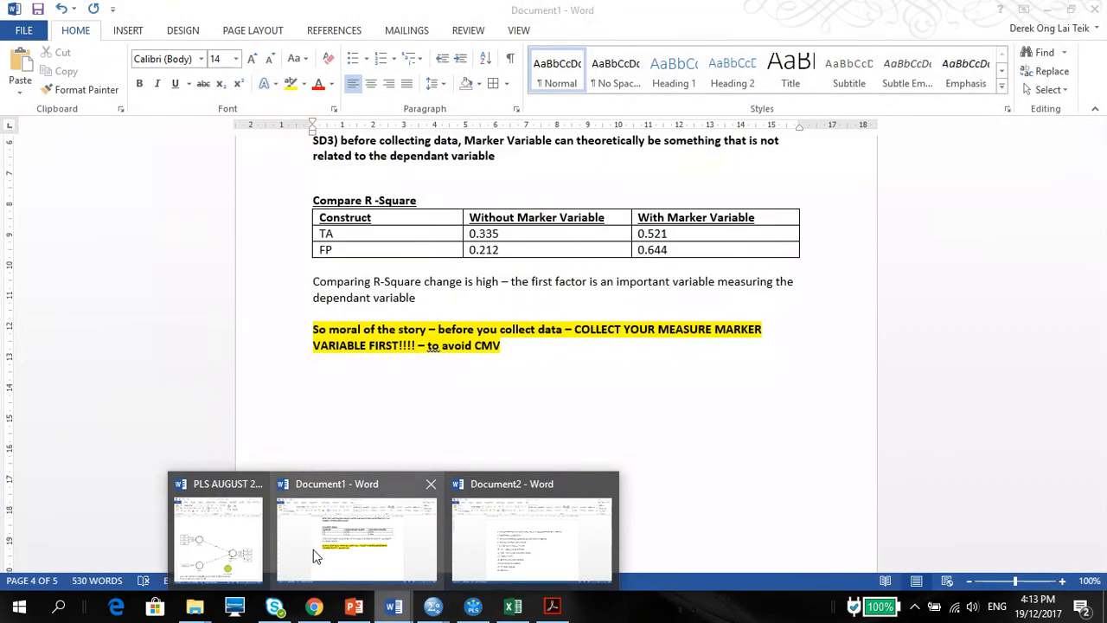
{"action": "left_click", "coordinate": [313, 550]}
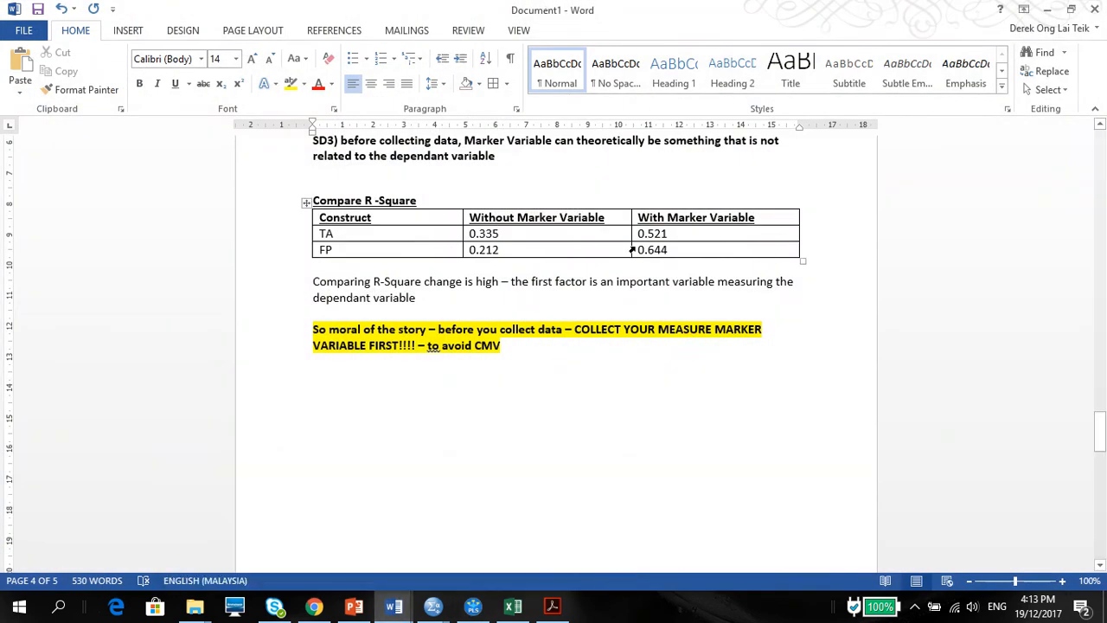
{"action": "left_click_drag", "start_coordinate": [655, 233], "coordinate": [674, 233]}
{"action": "key", "text": "BackSpace"}
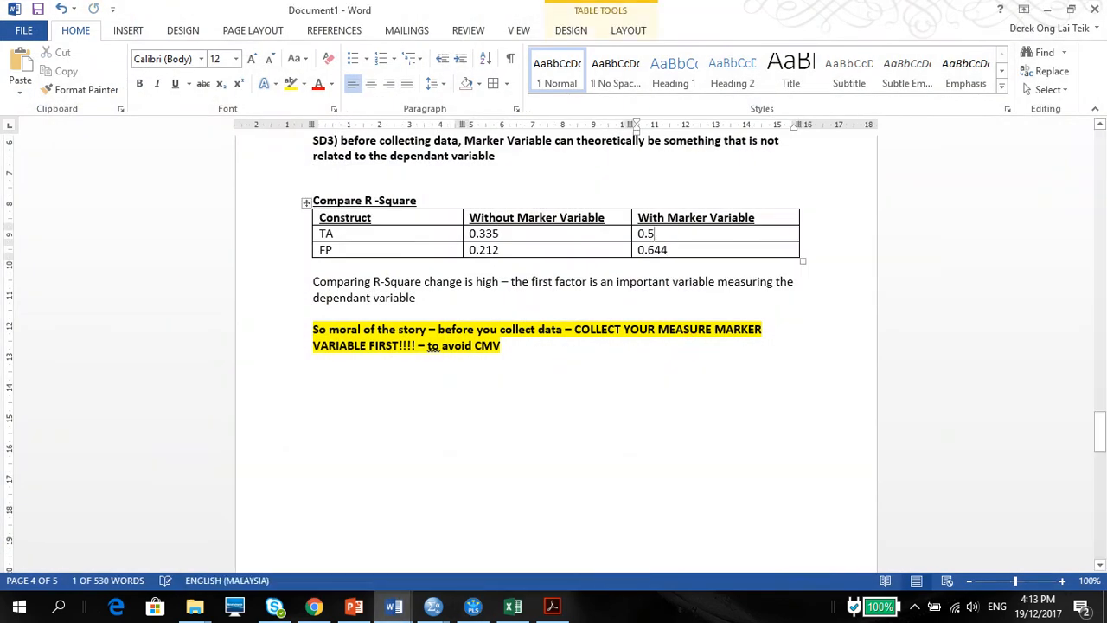
{"action": "key", "text": "BackSpace"}
{"action": "type", "text": "217"}
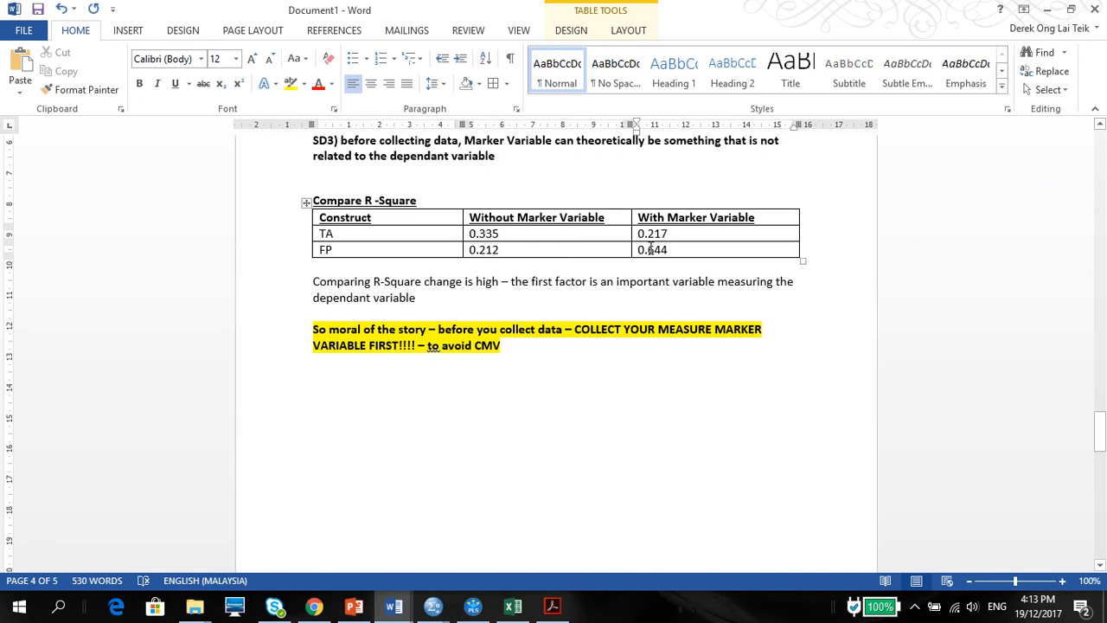
- Set the With Marker Variable values in the second Compare R-Square table to 0.217 for FP and 0.338 for TA
{"action": "left_click_drag", "start_coordinate": [652, 249], "coordinate": [668, 249]}
{"action": "type", "text": "217"}
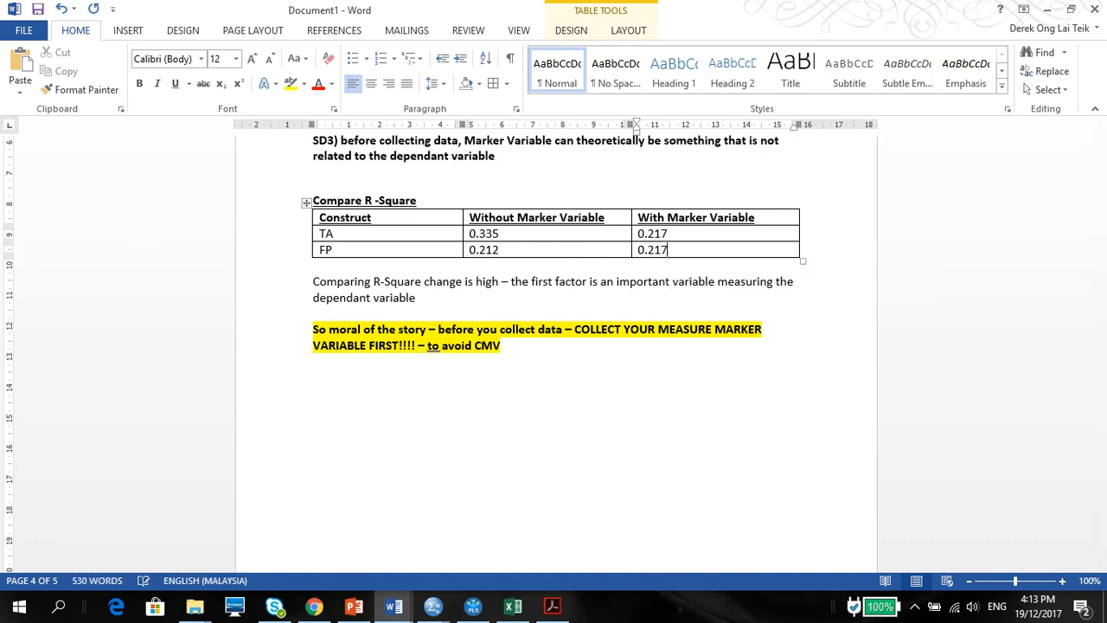
{"action": "left_click_drag", "start_coordinate": [648, 233], "coordinate": [669, 233]}
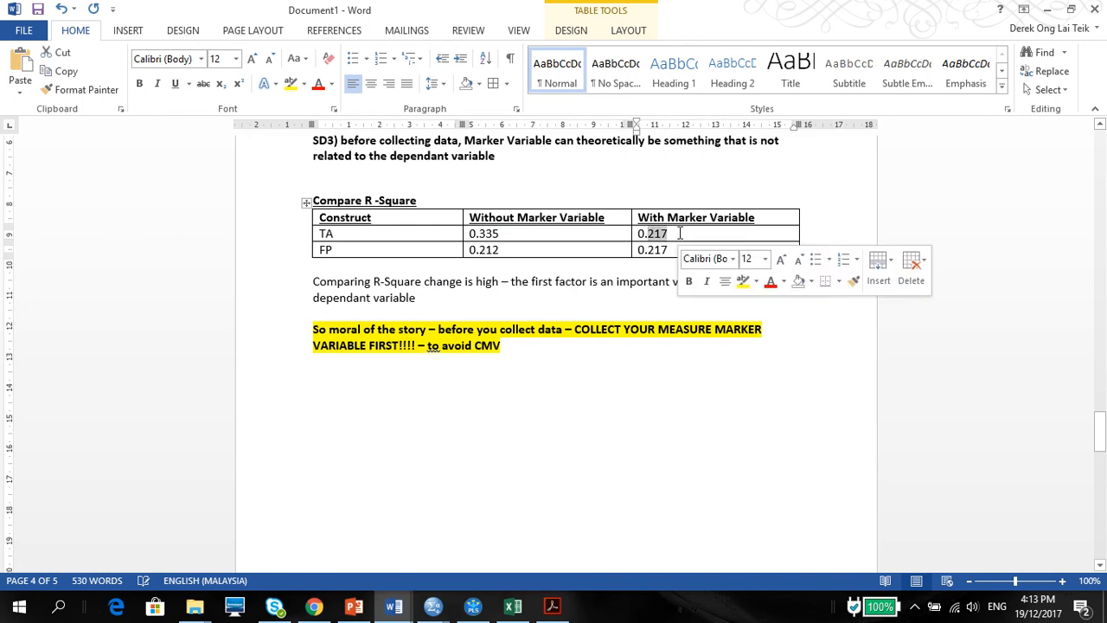
{"action": "type", "text": "33"}
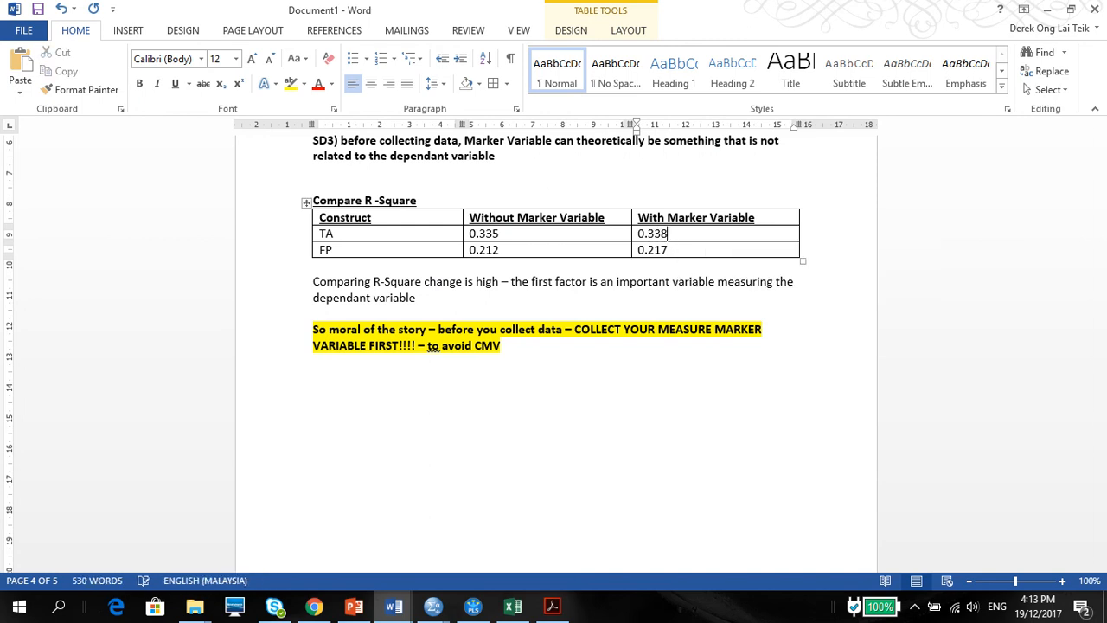
{"action": "type", "text": "8"}
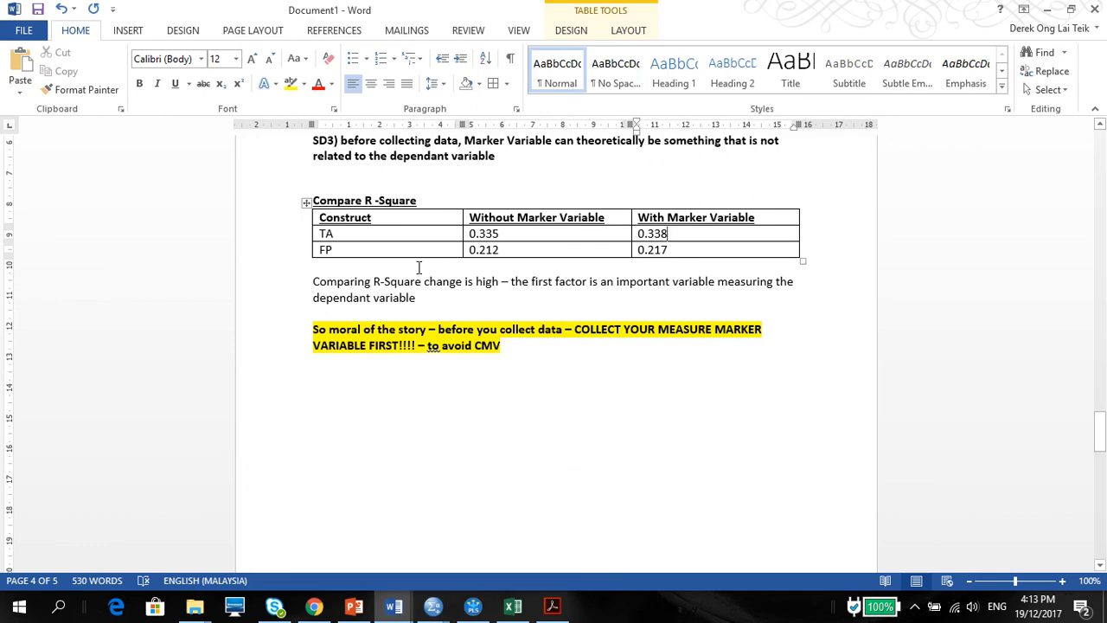
- Delete the sentence about the high R-Square change below the second Compare R-Square table
{"action": "left_click_drag", "start_coordinate": [313, 281], "coordinate": [450, 303]}
{"action": "key", "text": "Delete"}
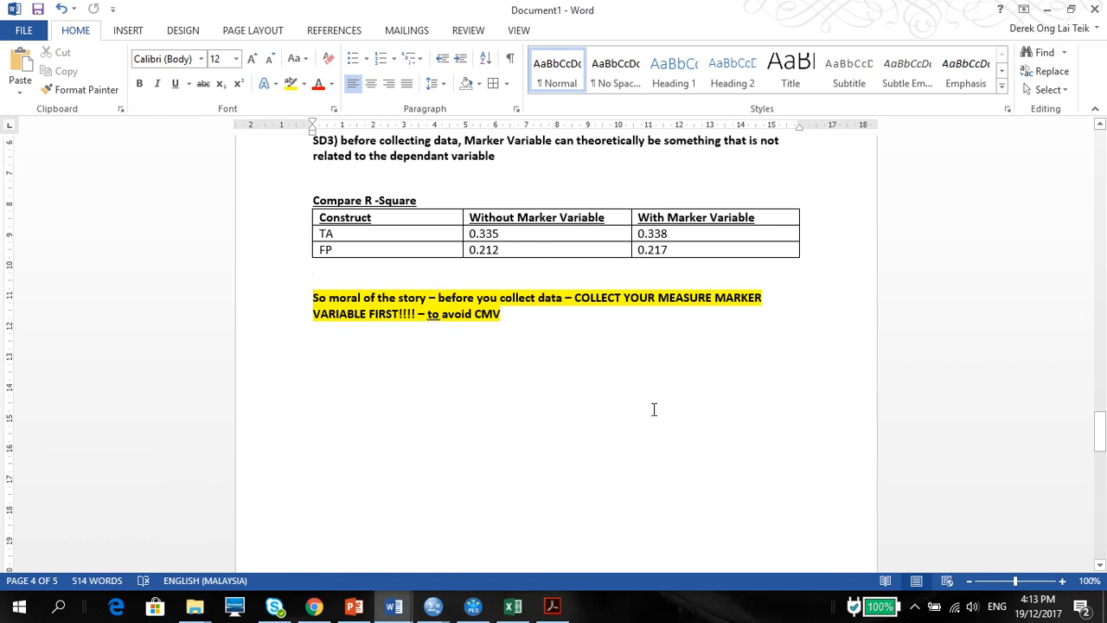
{"action": "left_click_drag", "start_coordinate": [1102, 421], "coordinate": [1102, 401]}
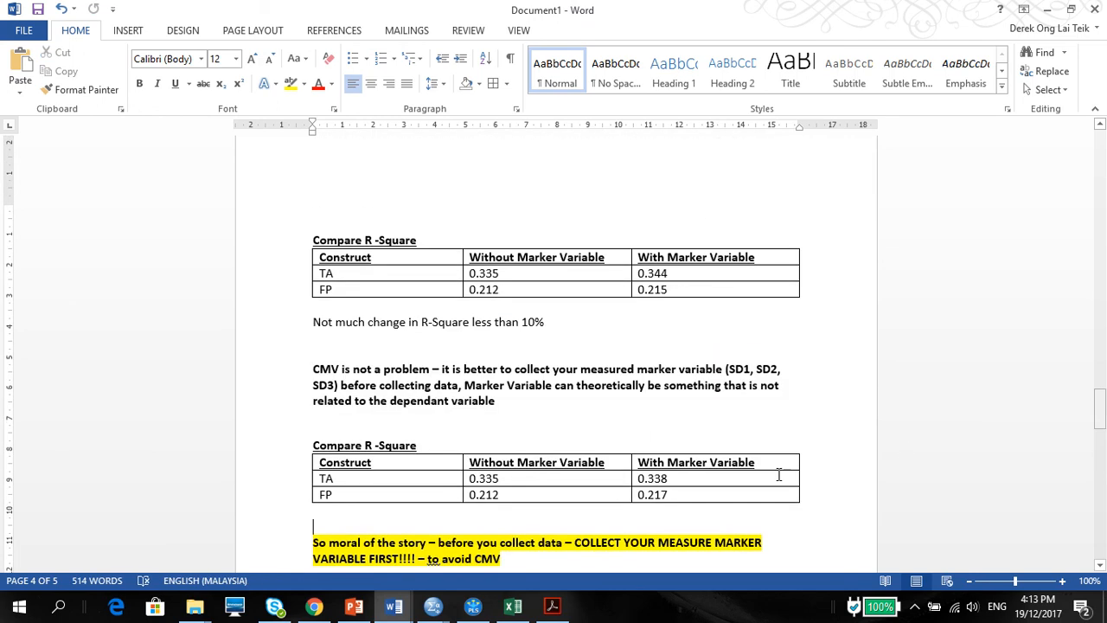
- Switch to SmartPLS and move the Social Desirability 2 and Social Desirability 1 constructs farther above their target constructs to separate the overlapping labels
{"action": "left_click", "coordinate": [483, 611]}
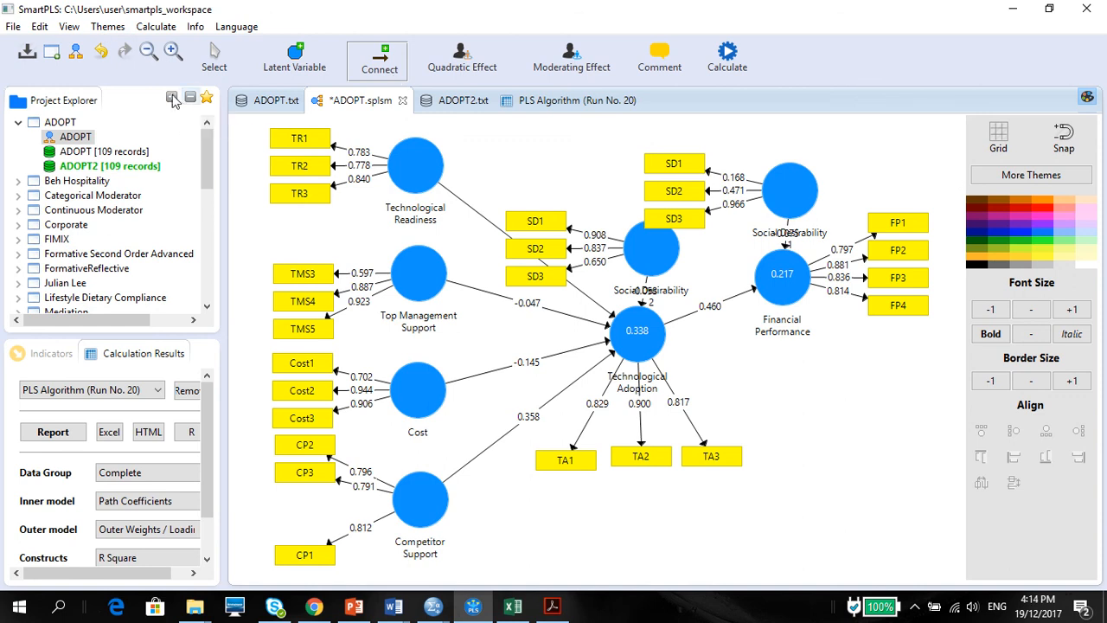
{"action": "left_click", "coordinate": [251, 100]}
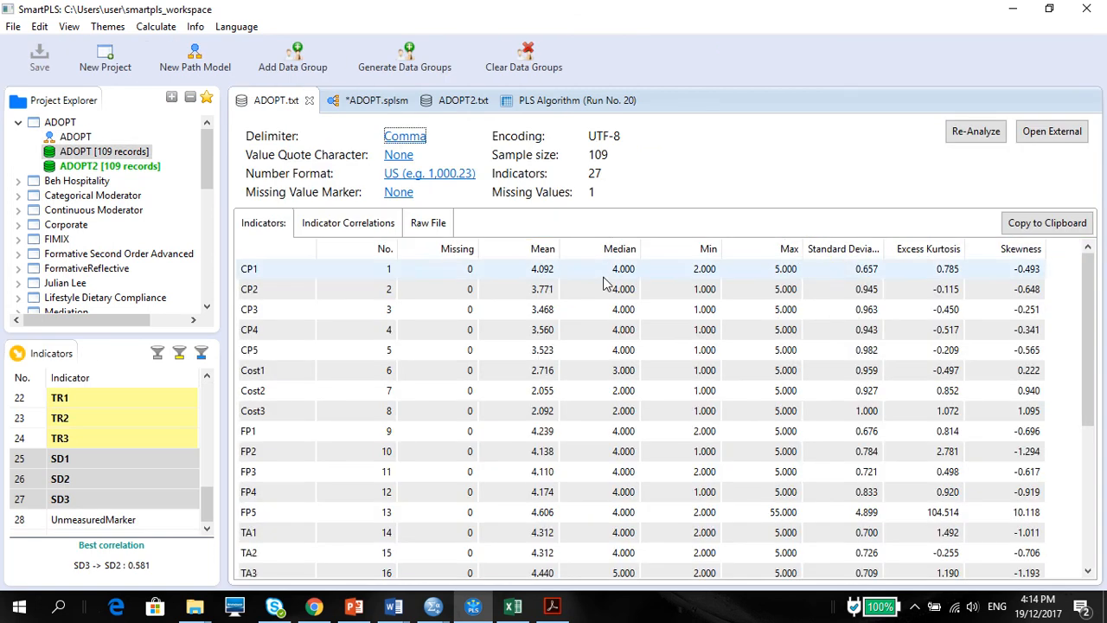
{"action": "left_click", "coordinate": [344, 103]}
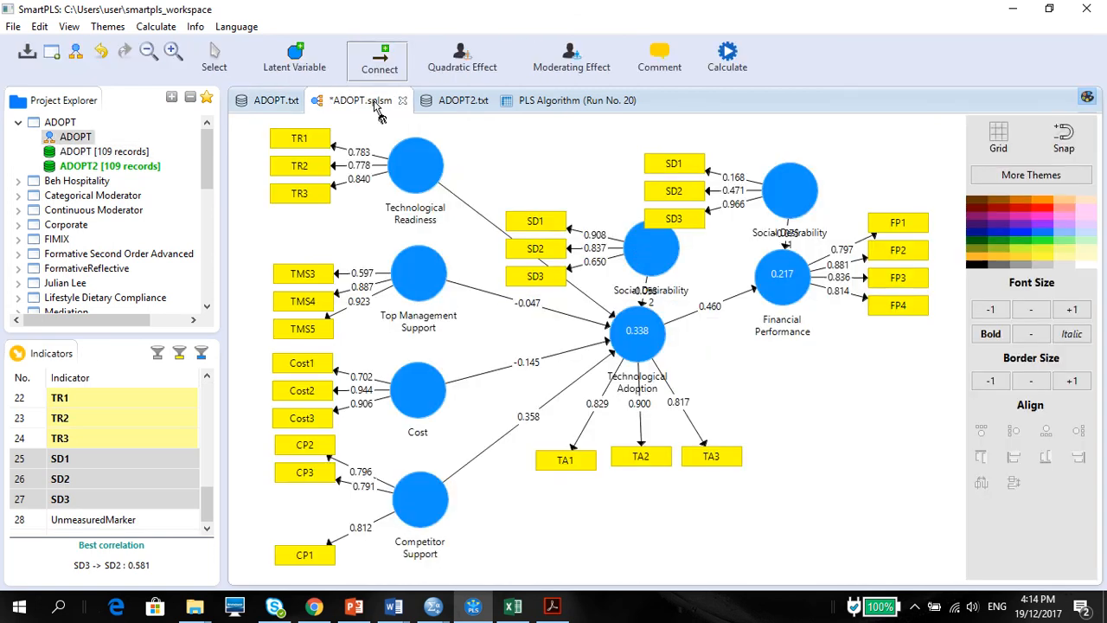
{"action": "left_click", "coordinate": [160, 57]}
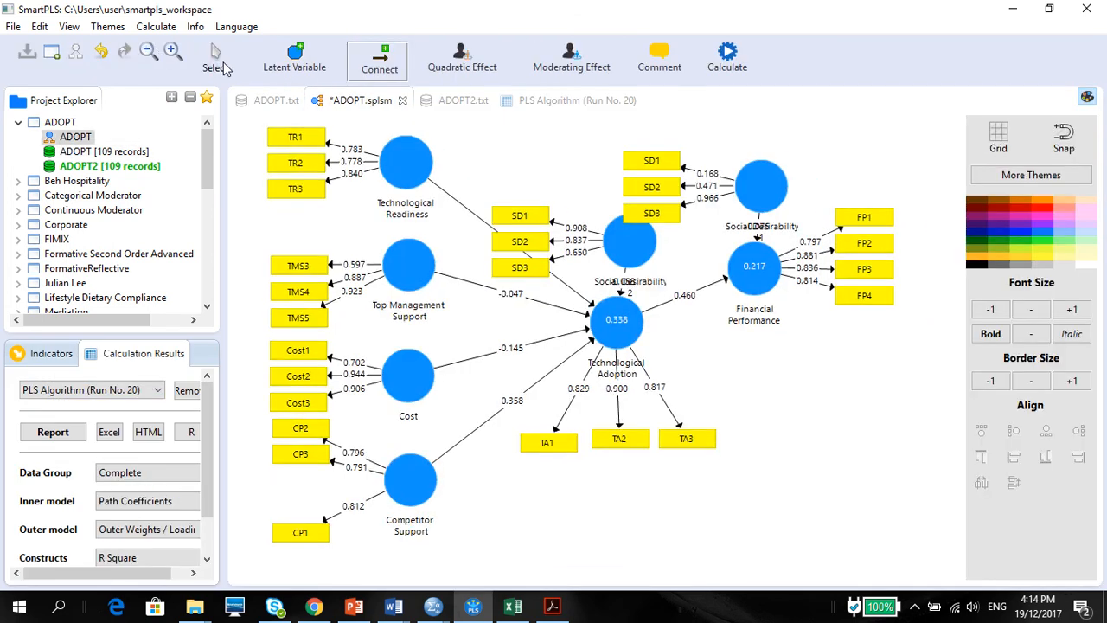
{"action": "left_click", "coordinate": [217, 59]}
{"action": "left_click_drag", "start_coordinate": [617, 253], "coordinate": [625, 178]}
{"action": "left_click_drag", "start_coordinate": [778, 197], "coordinate": [817, 164]}
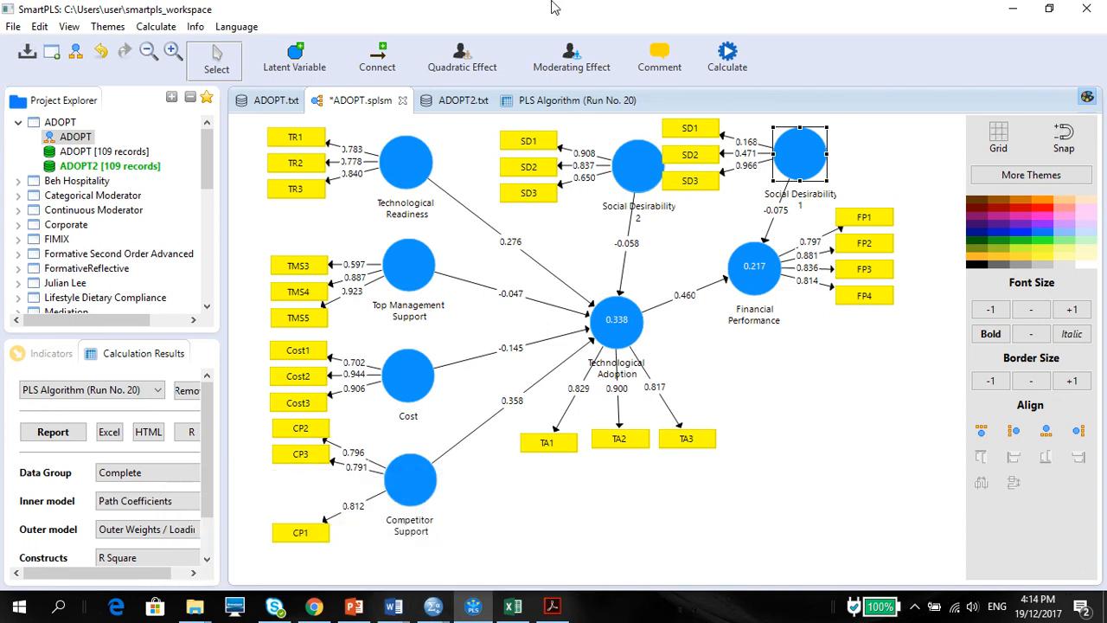
- Switch to Document1 in Word and select the highlighted moral of the story below the second Compare R-Square table
{"action": "mouse_move", "coordinate": [548, 7]}
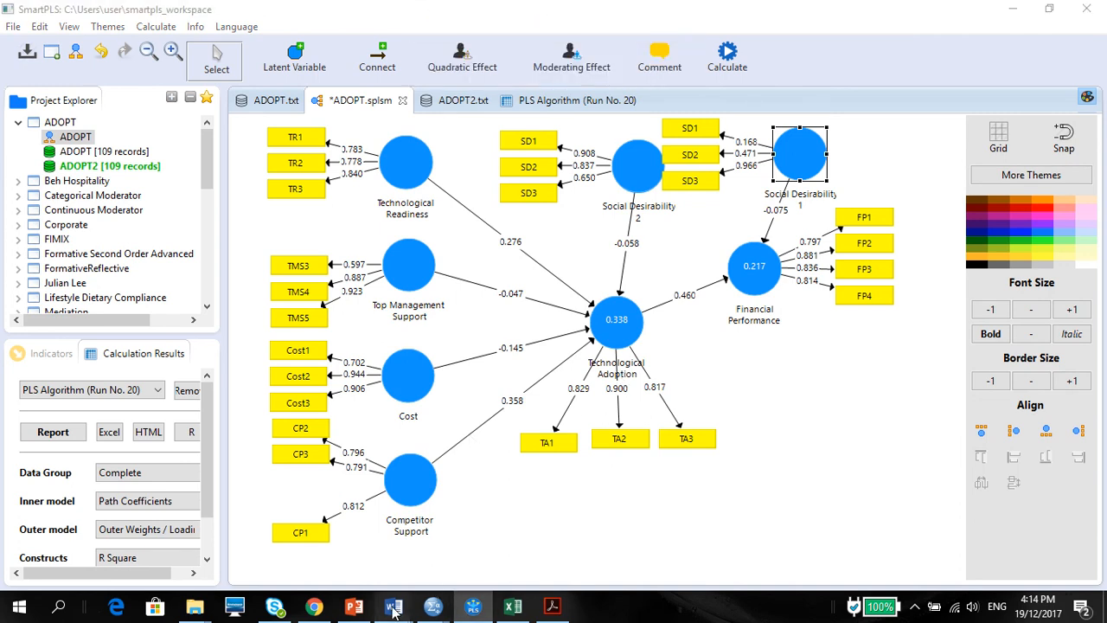
{"action": "mouse_move", "coordinate": [393, 606]}
{"action": "left_click", "coordinate": [389, 512]}
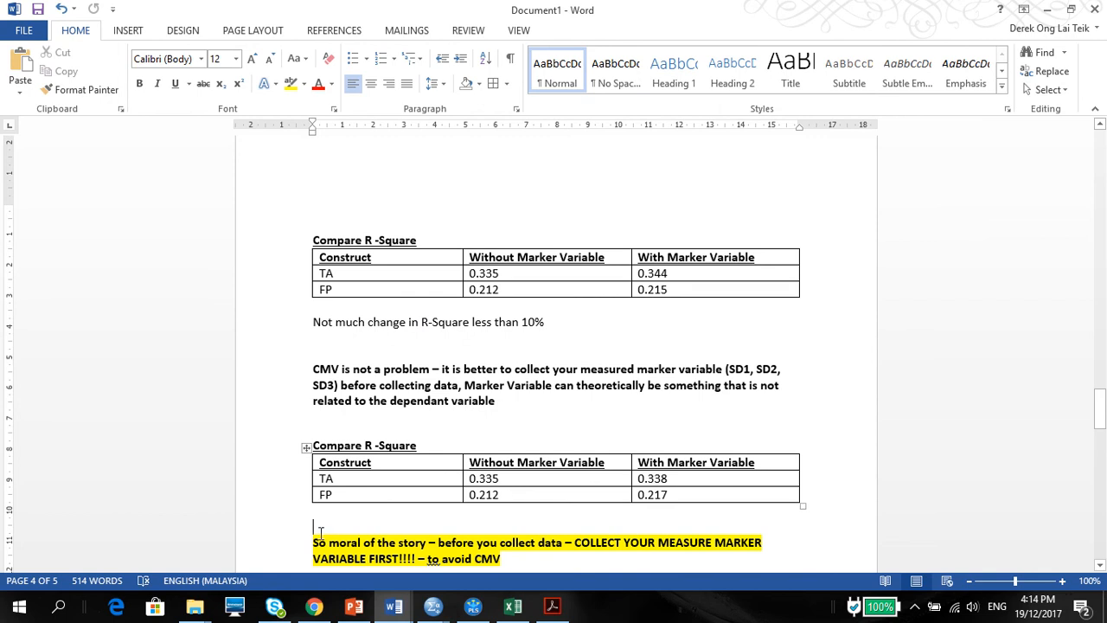
{"action": "left_click_drag", "start_coordinate": [505, 530], "coordinate": [518, 559]}
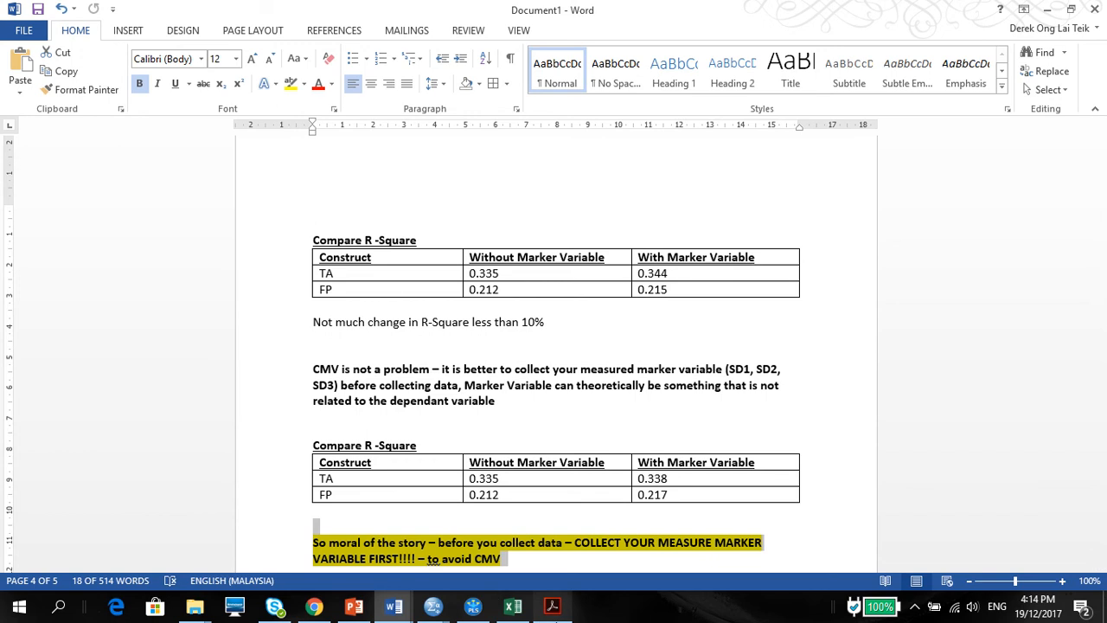
- View the M-C scale items in Strahan.pdf and the SMART PLS Notes presentation, and return to the ADOPT model in SmartPLS
{"action": "left_click", "coordinate": [552, 606]}
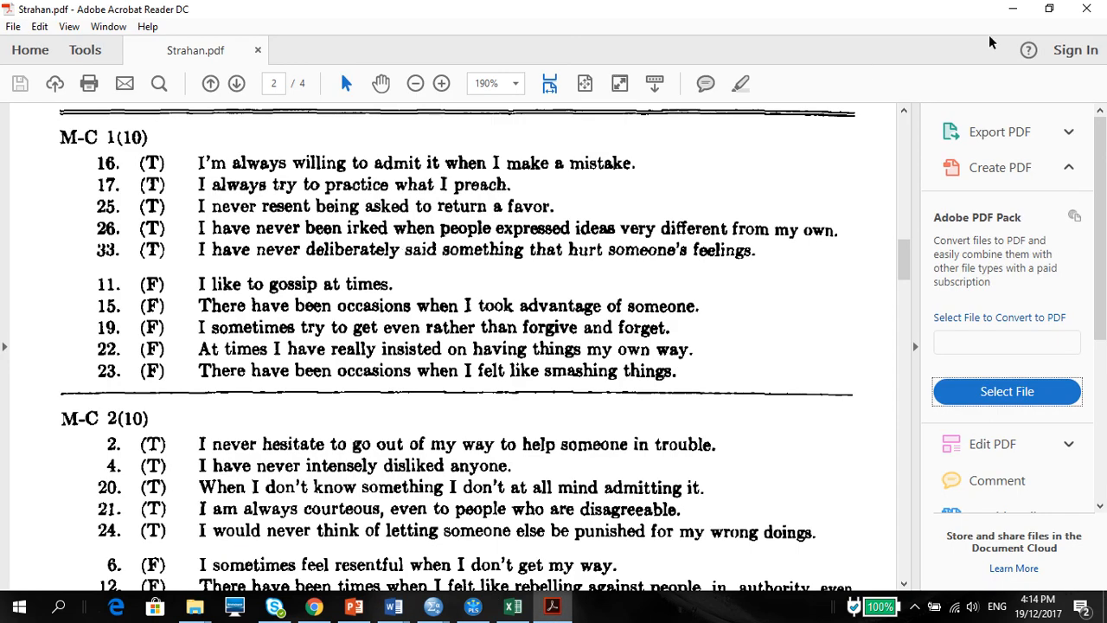
{"action": "left_click", "coordinate": [1013, 9]}
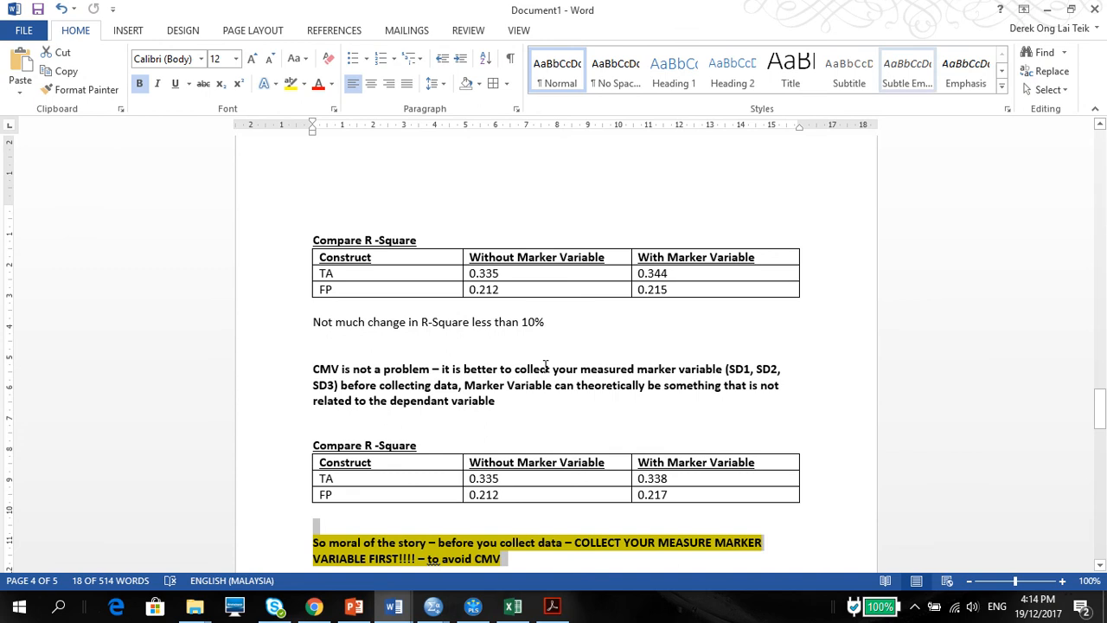
{"action": "left_click", "coordinate": [365, 612]}
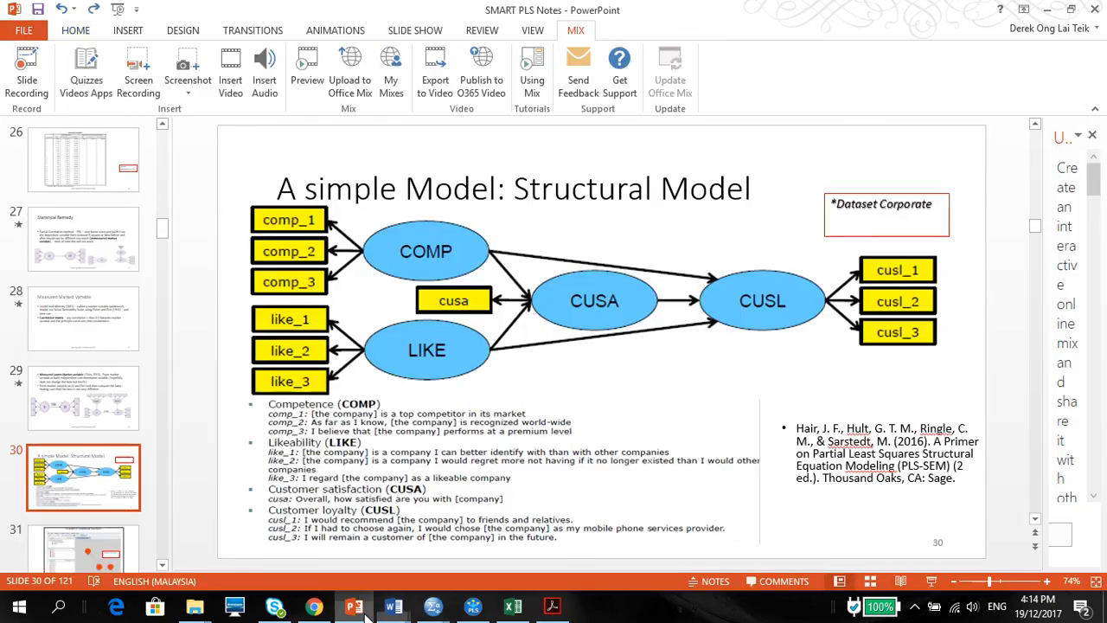
{"action": "left_click", "coordinate": [473, 611]}
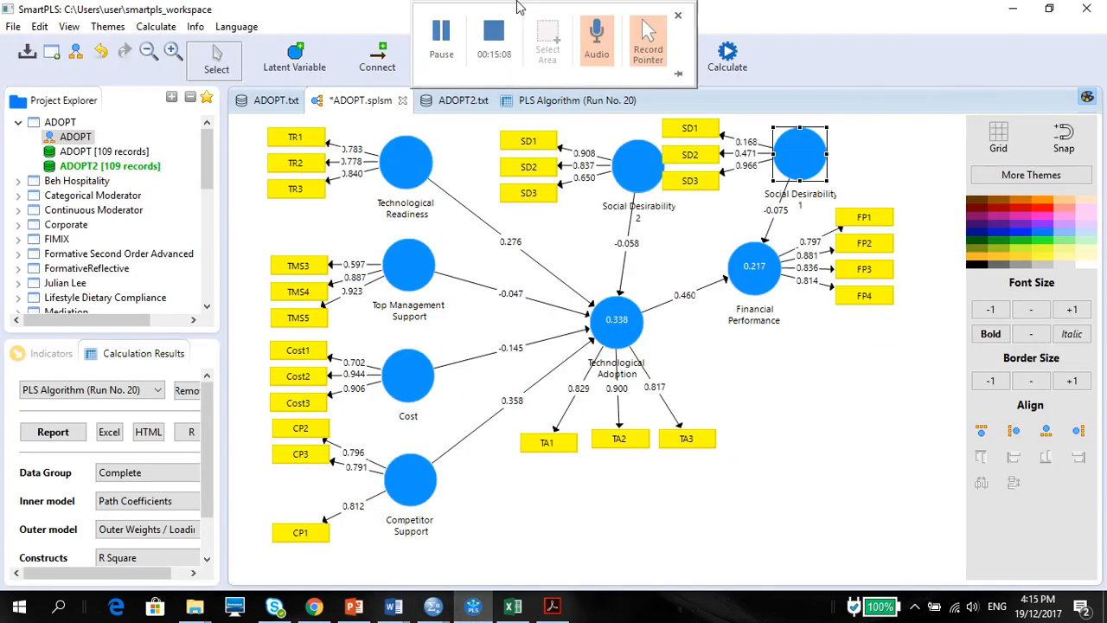